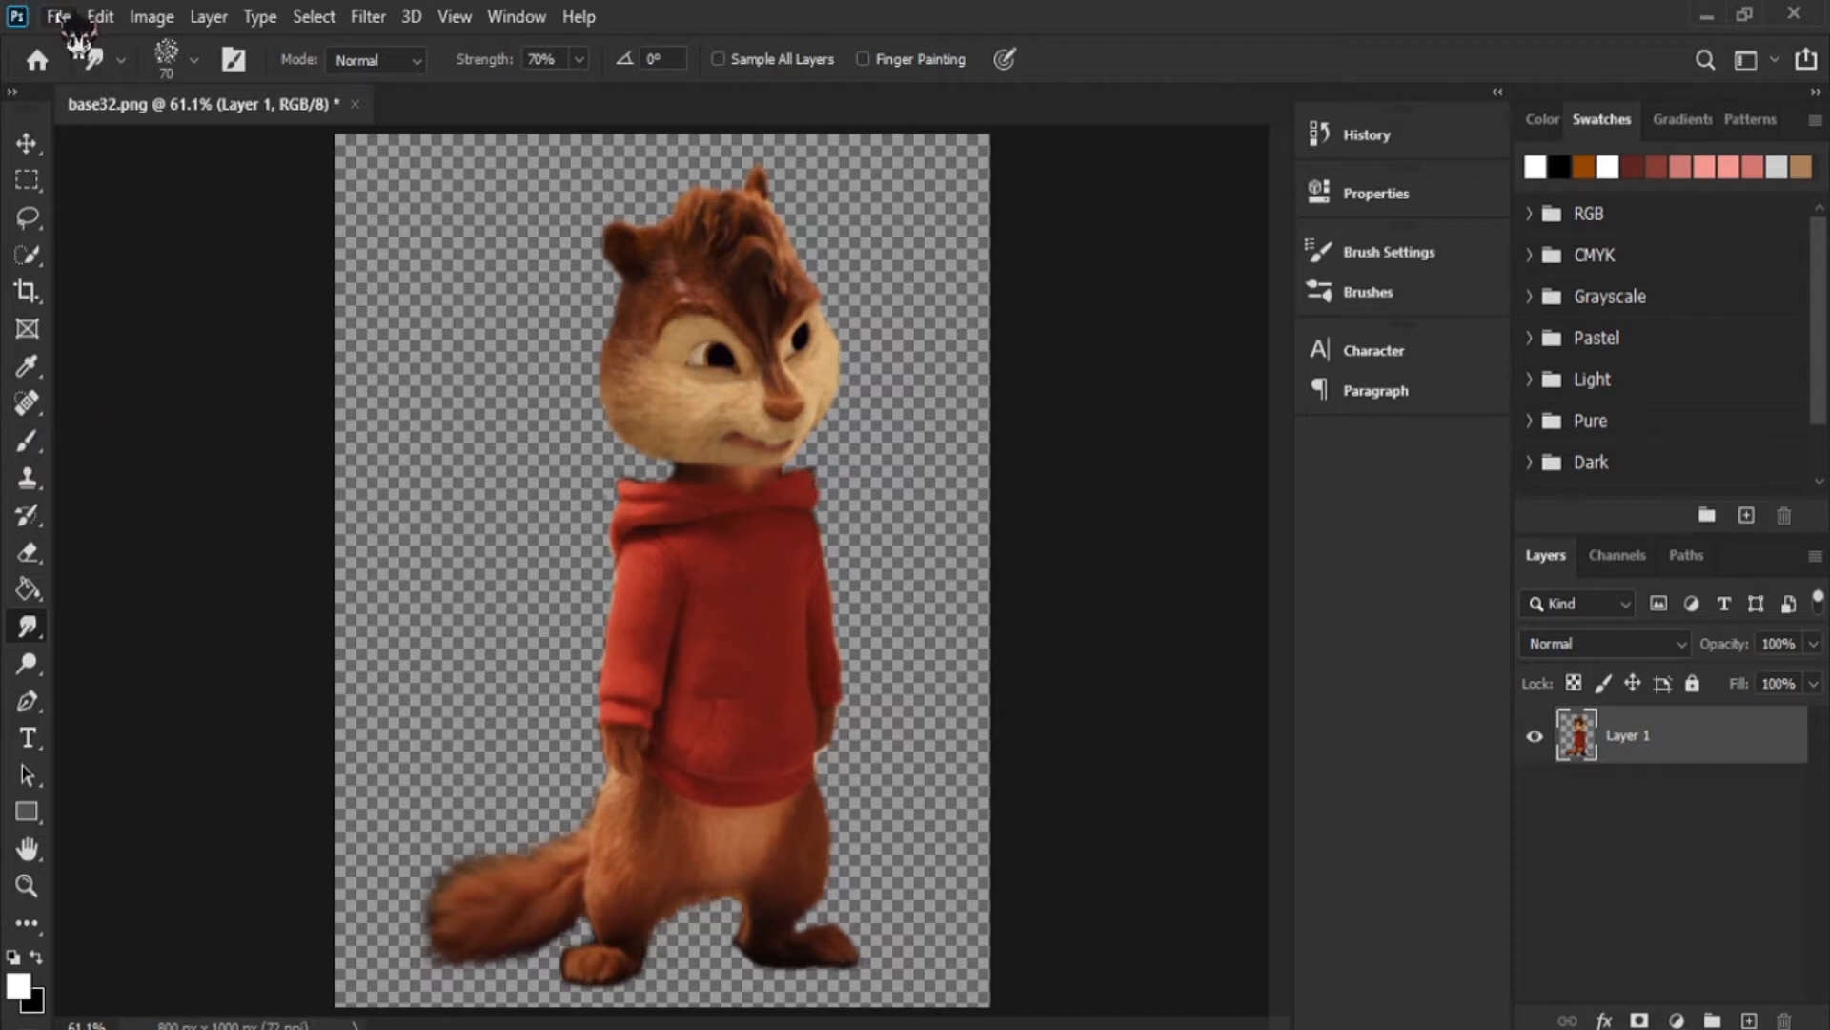
left_click(57, 16)
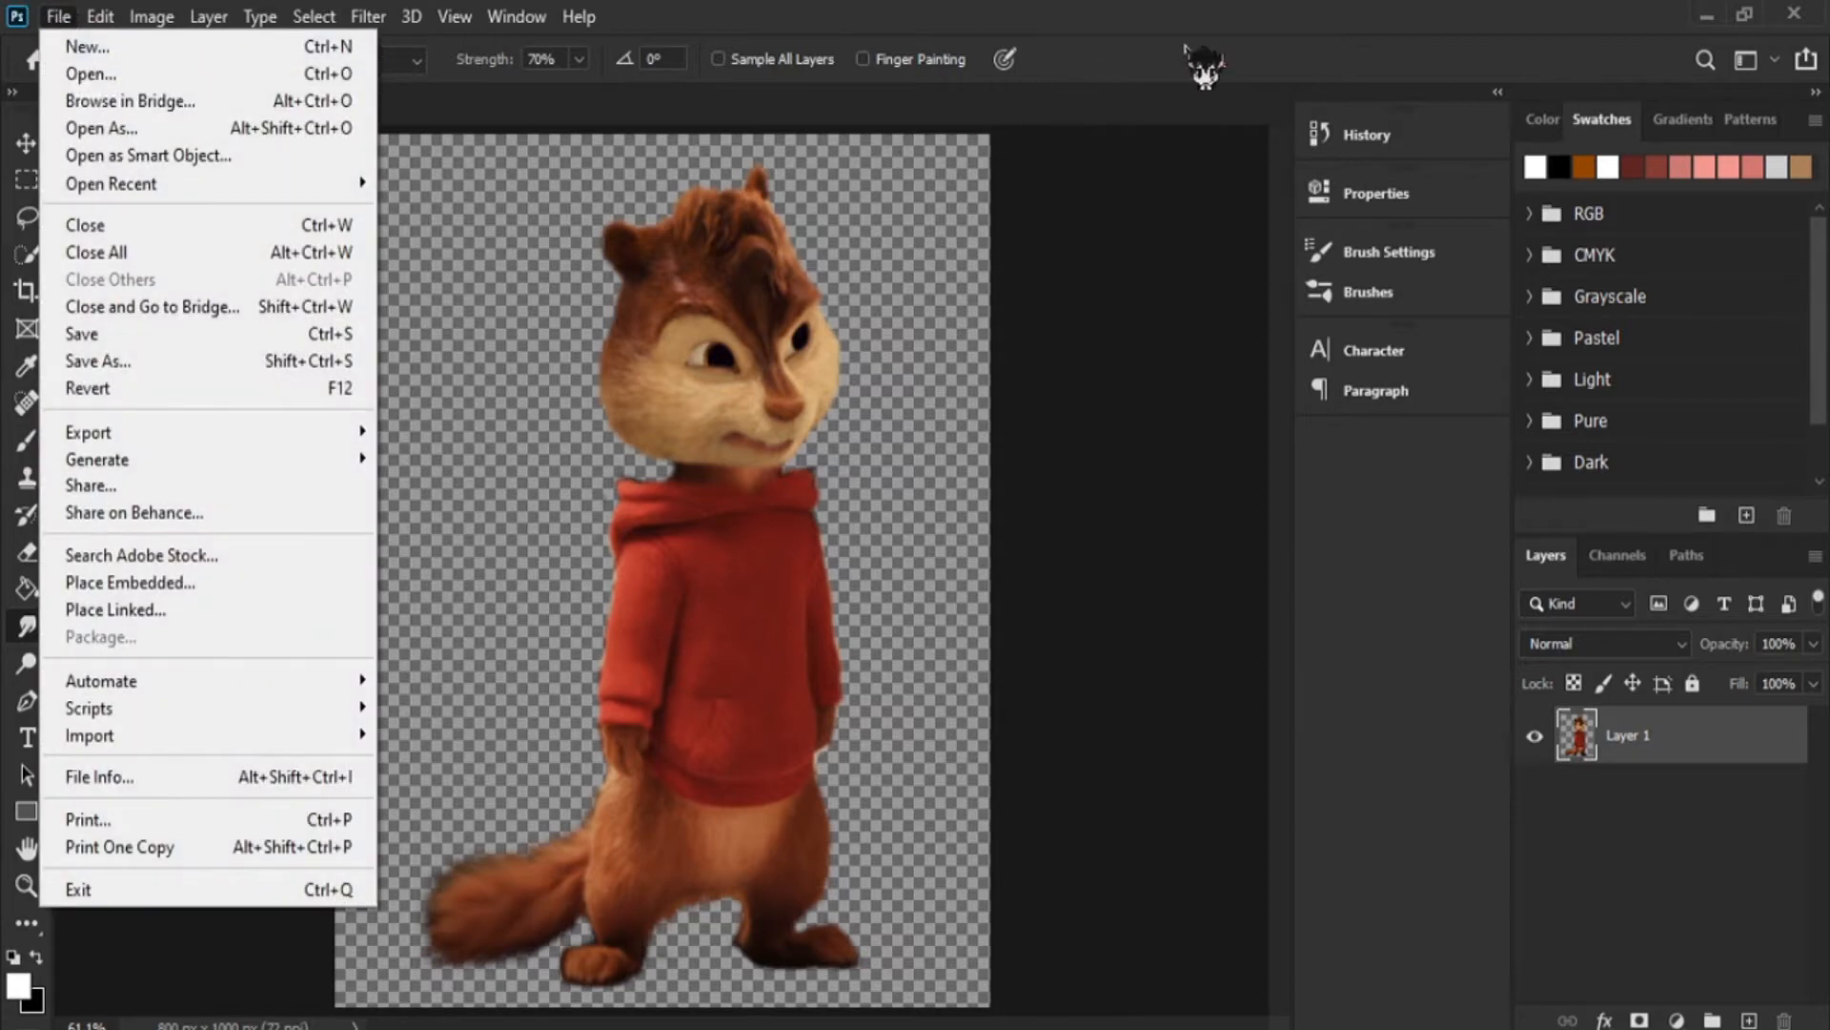
left_click(1183, 47)
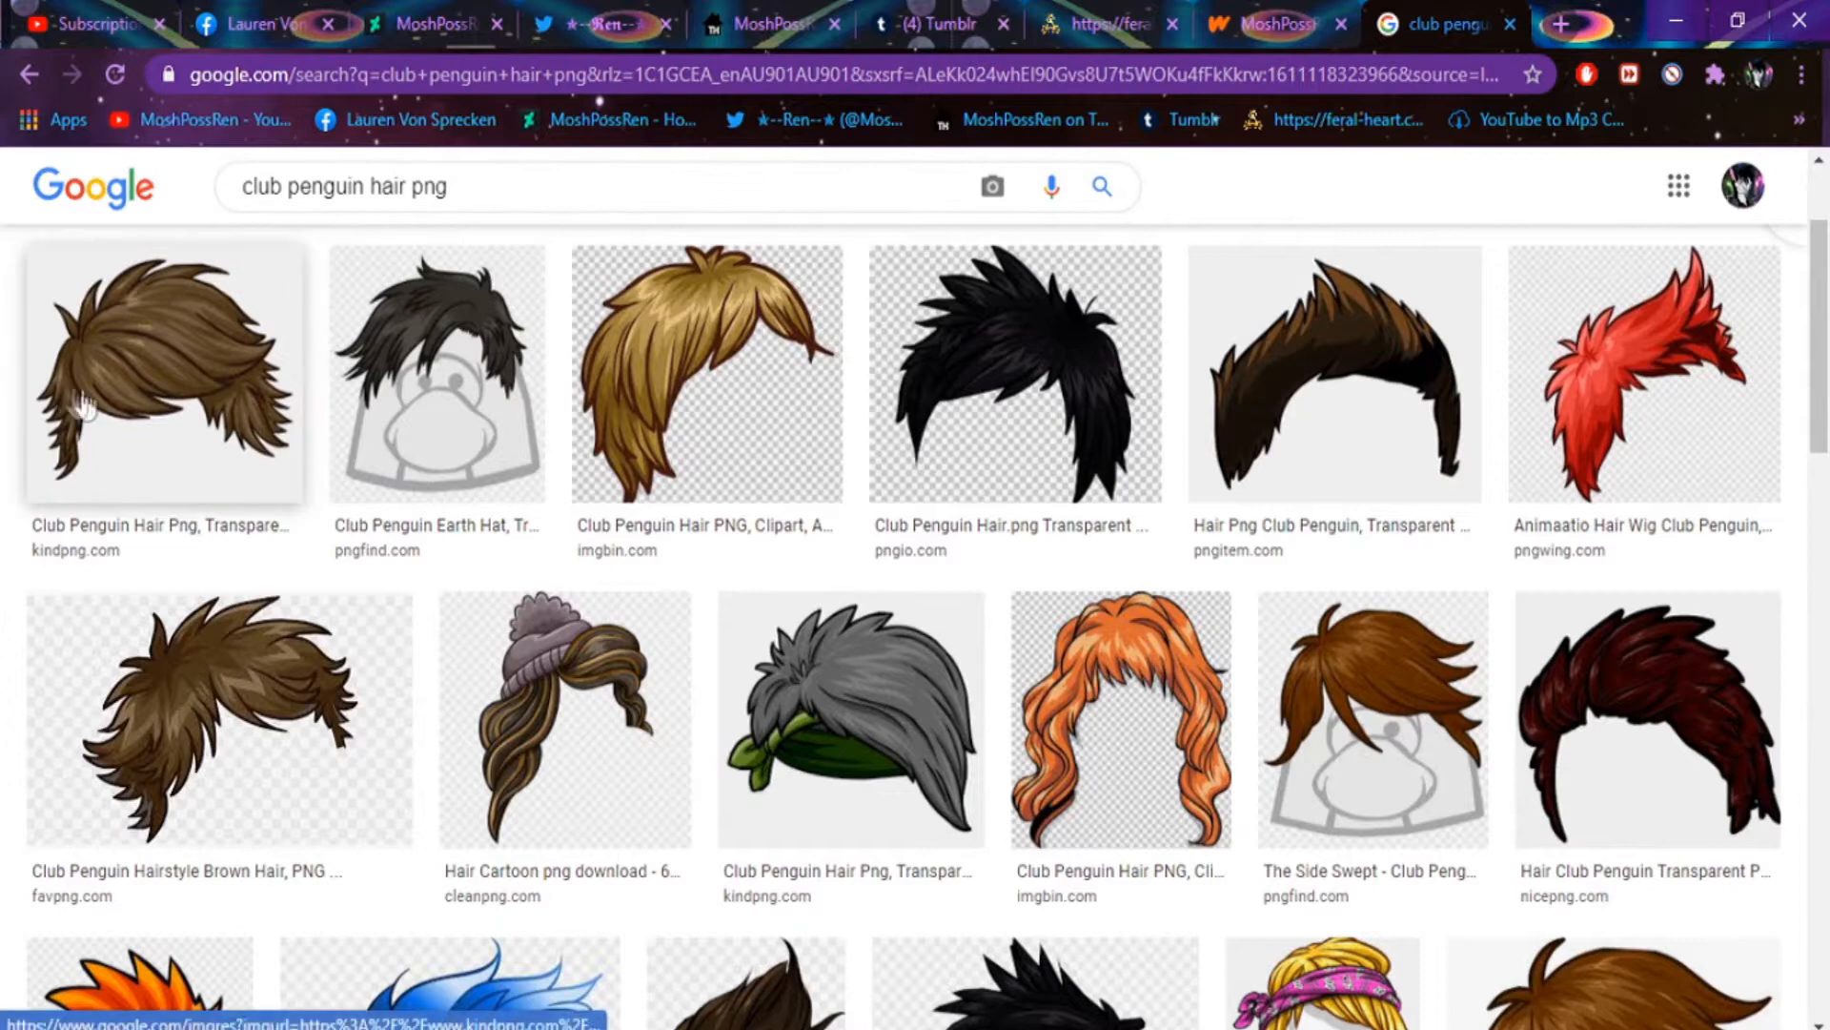
- Browse the "club penguin hair png" image results in the web browser and preview the brown KindPNG hairstyle
scroll(918, 503, "down", 3)
scroll(918, 503, "up", 5)
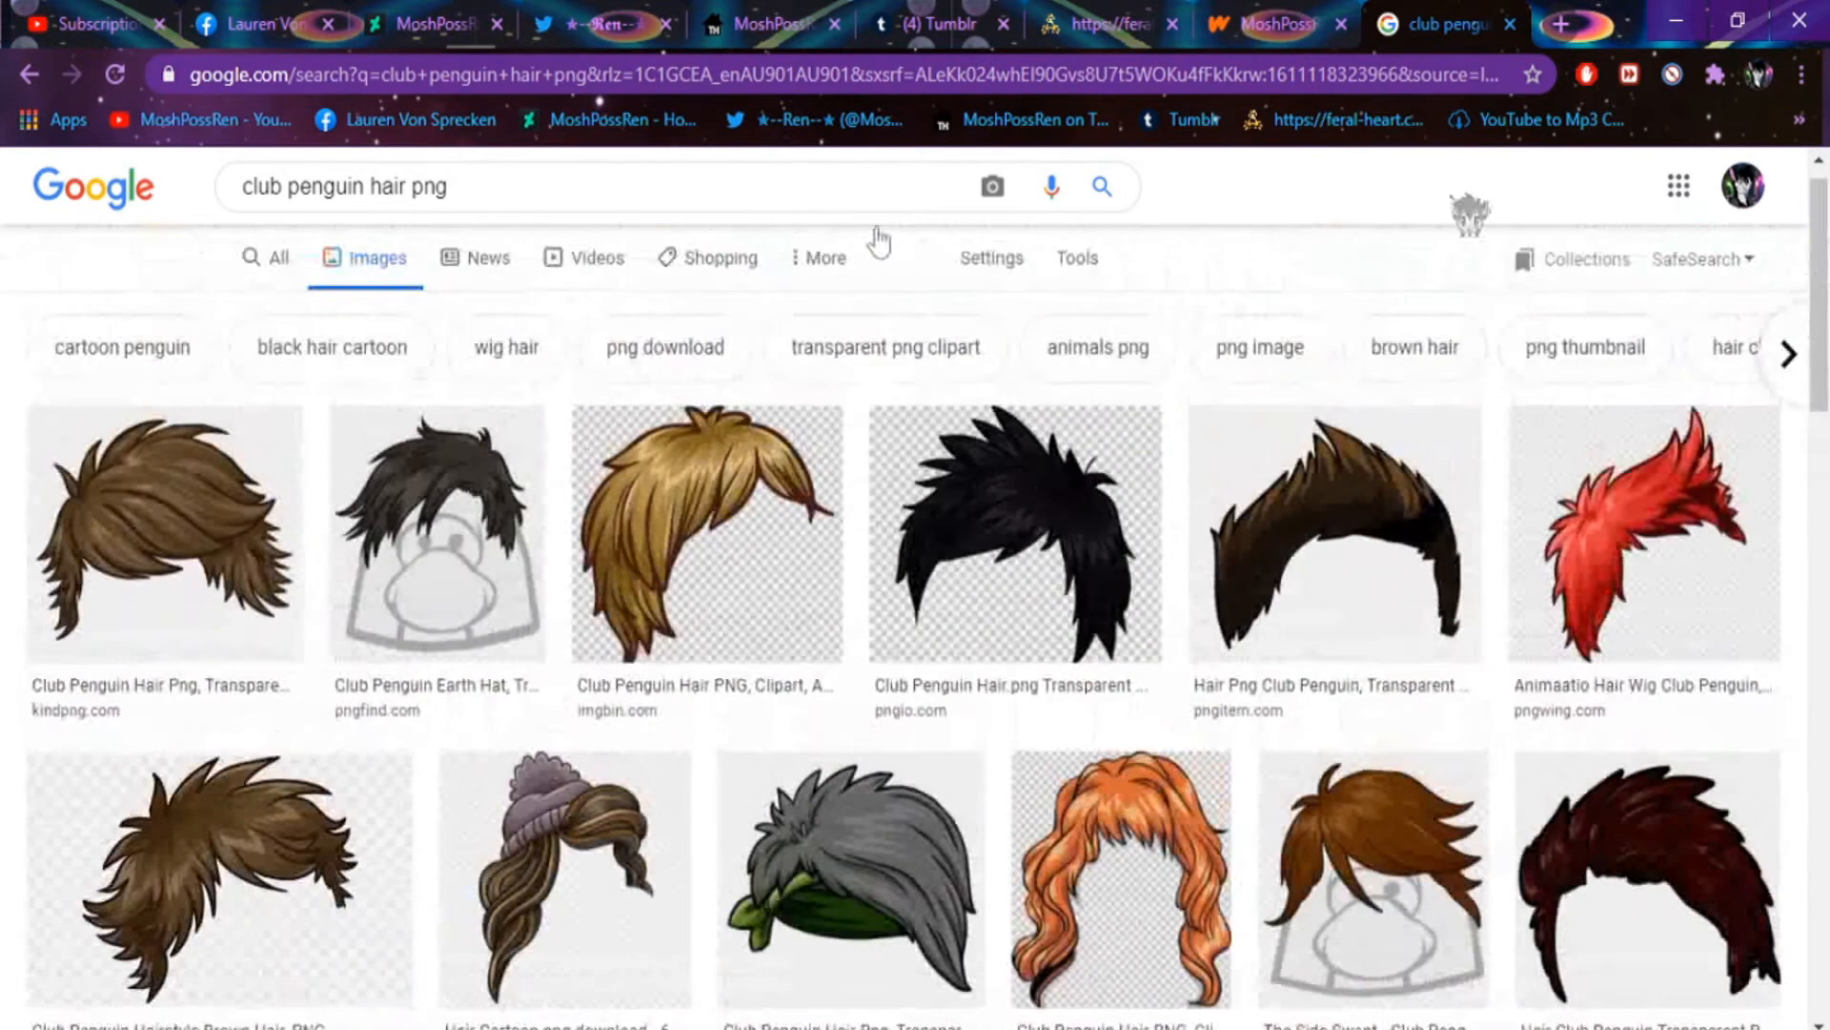
left_click(195, 553)
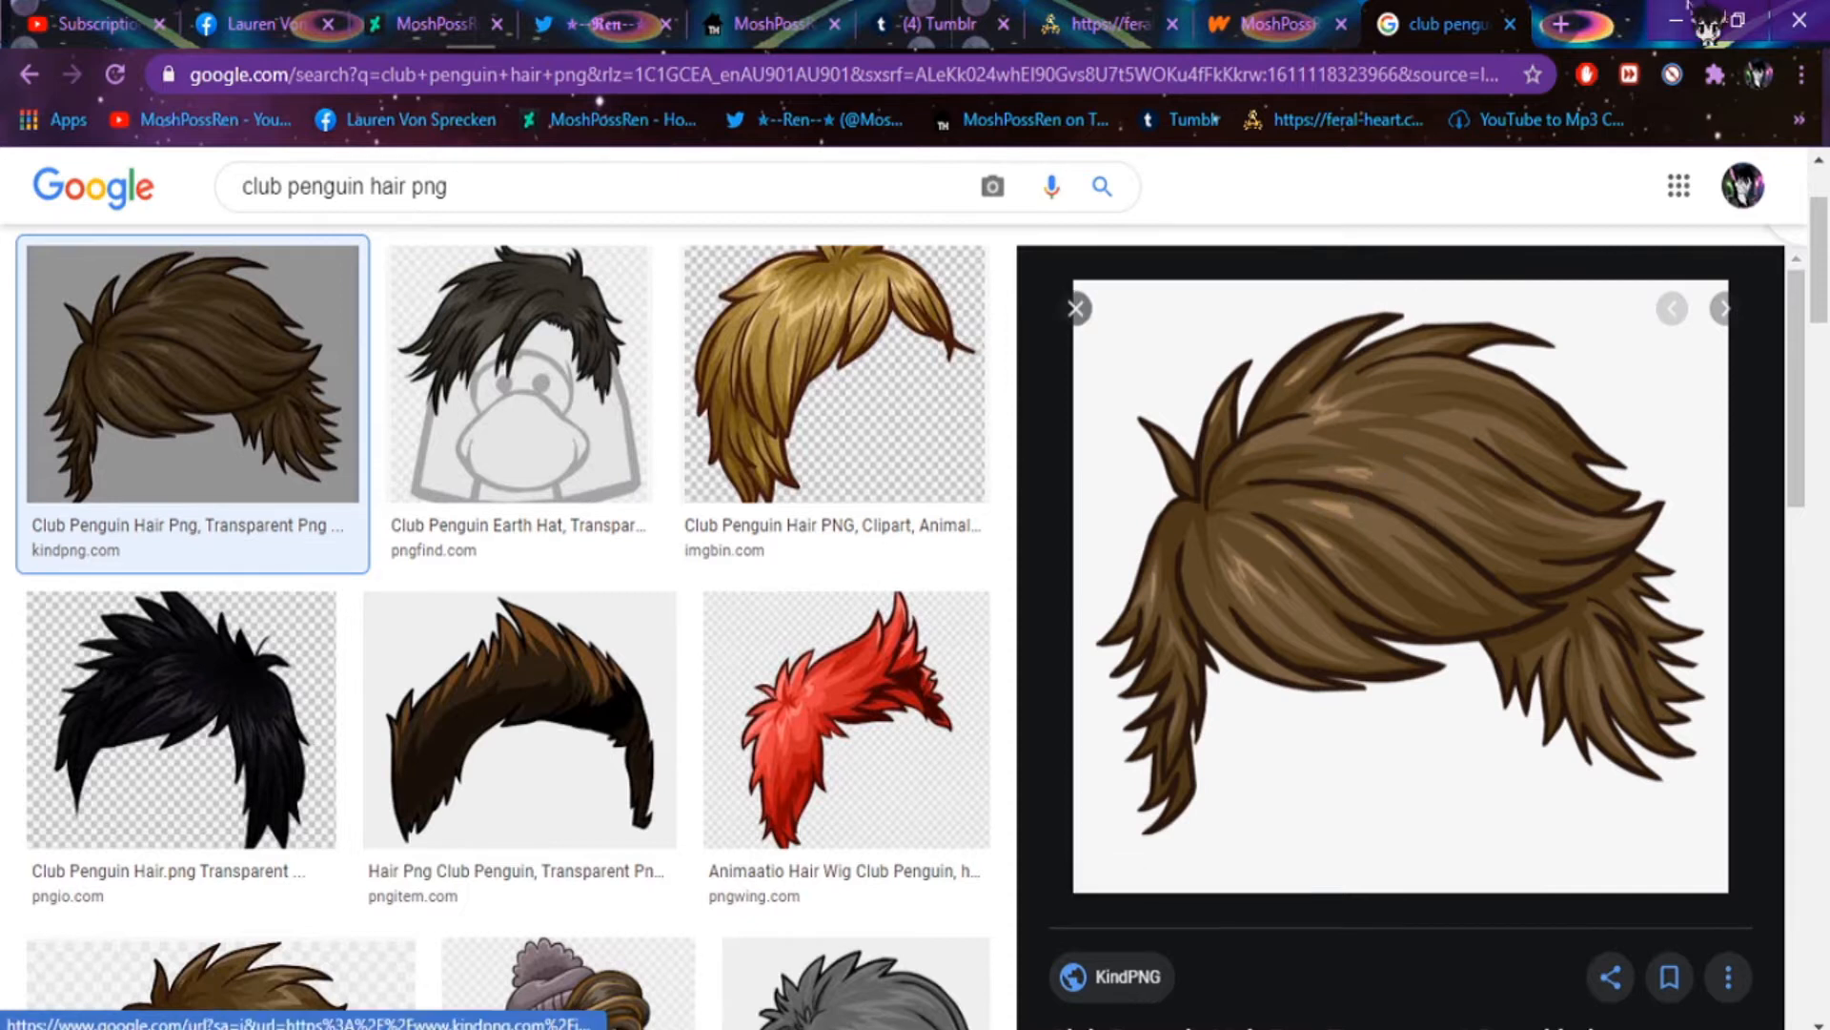
left_click(1676, 21)
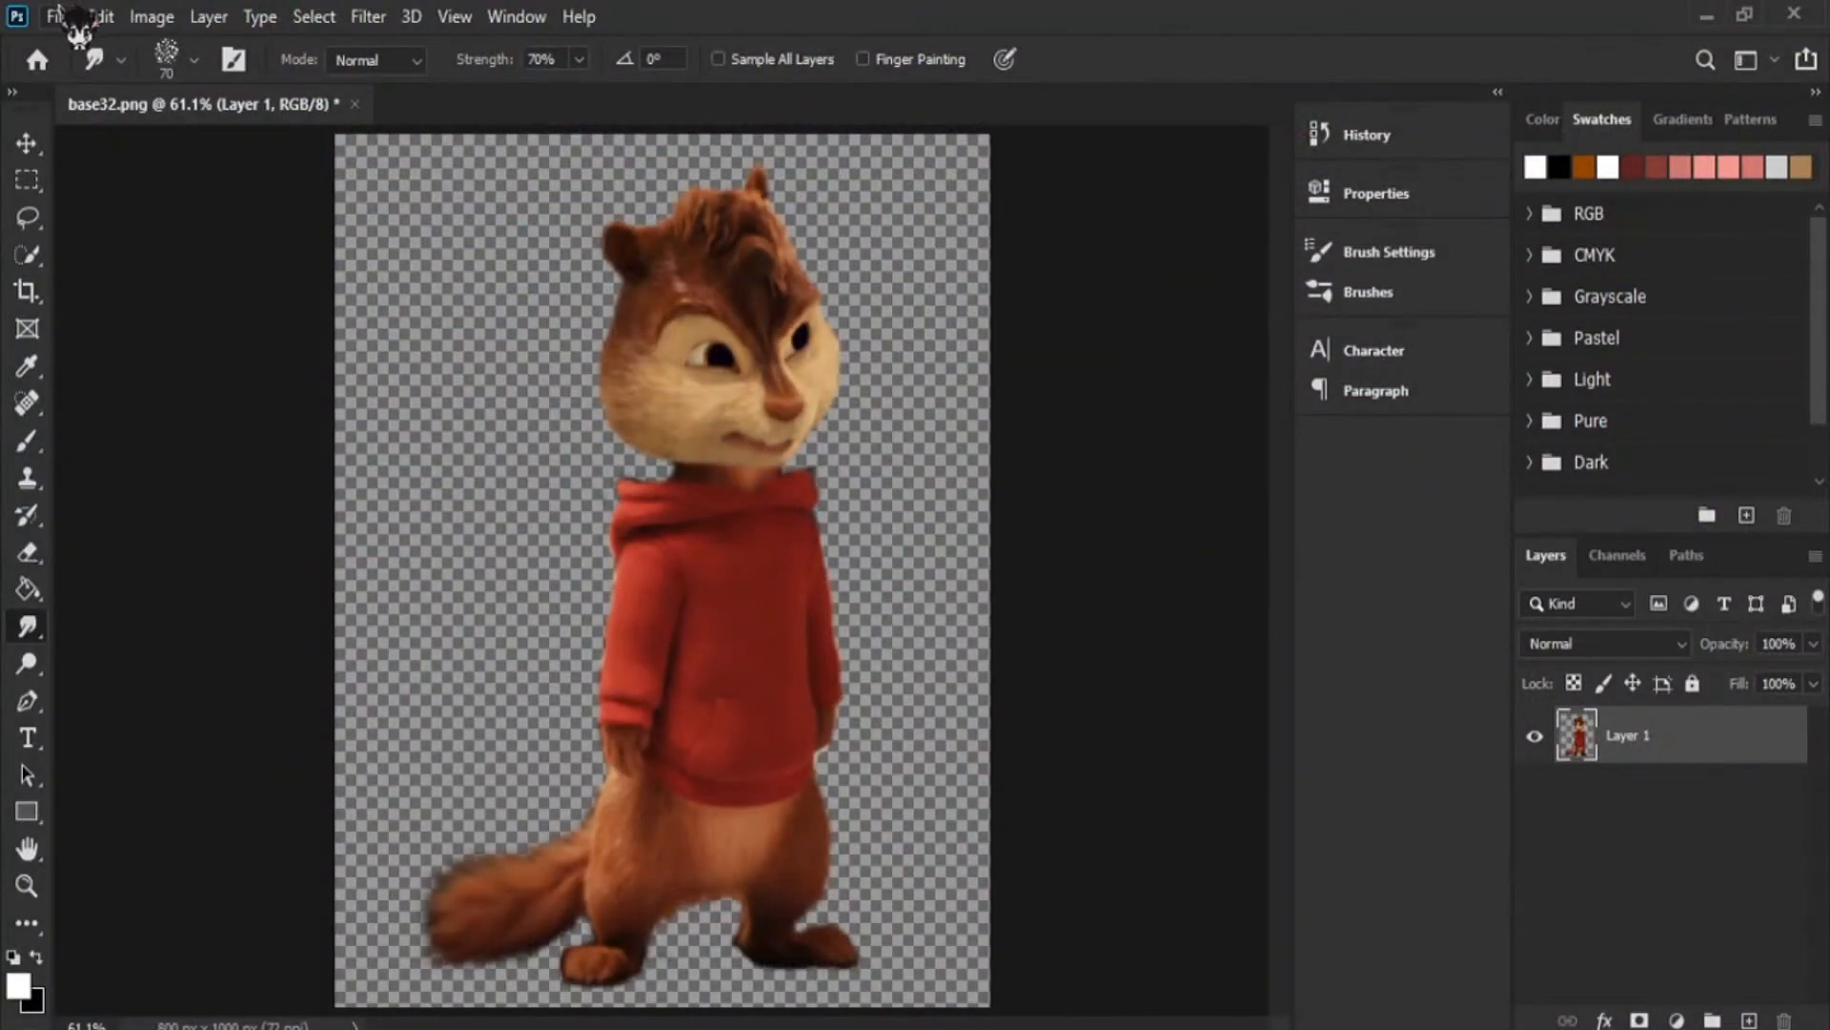
- Open the hair3.png image from the Pictures folder
left_click(57, 15)
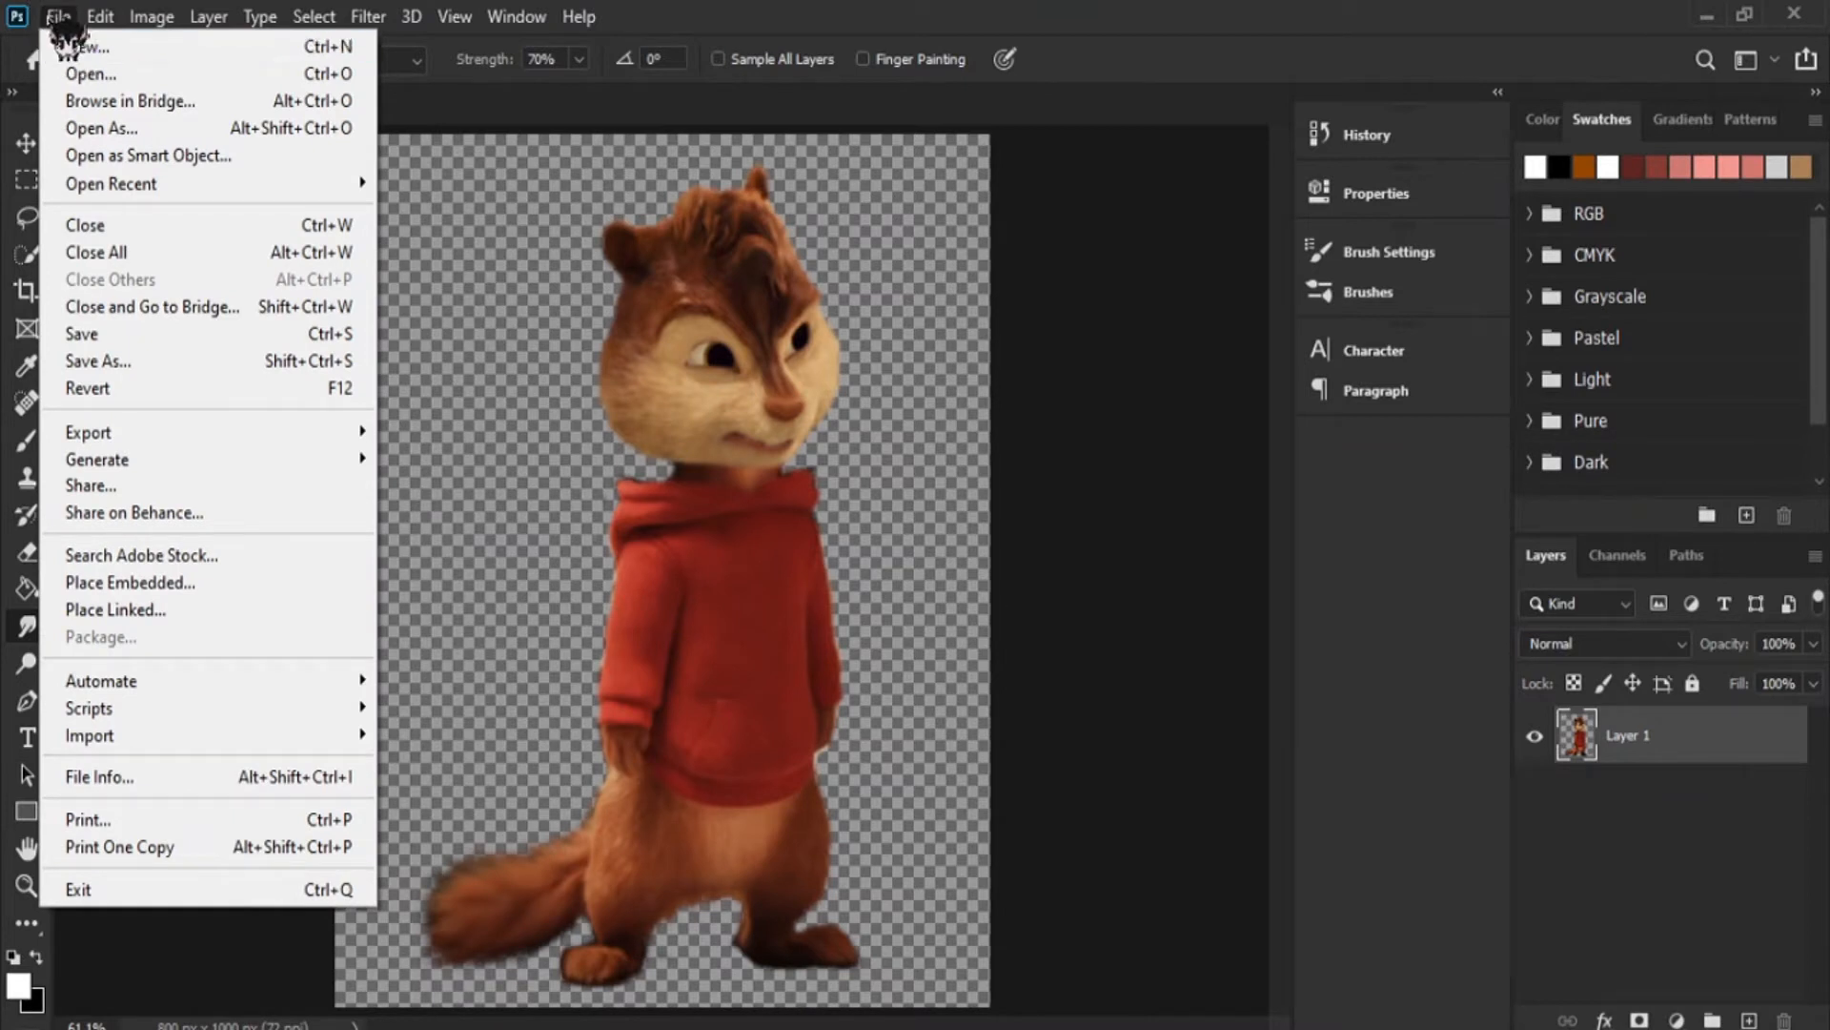
left_click(84, 76)
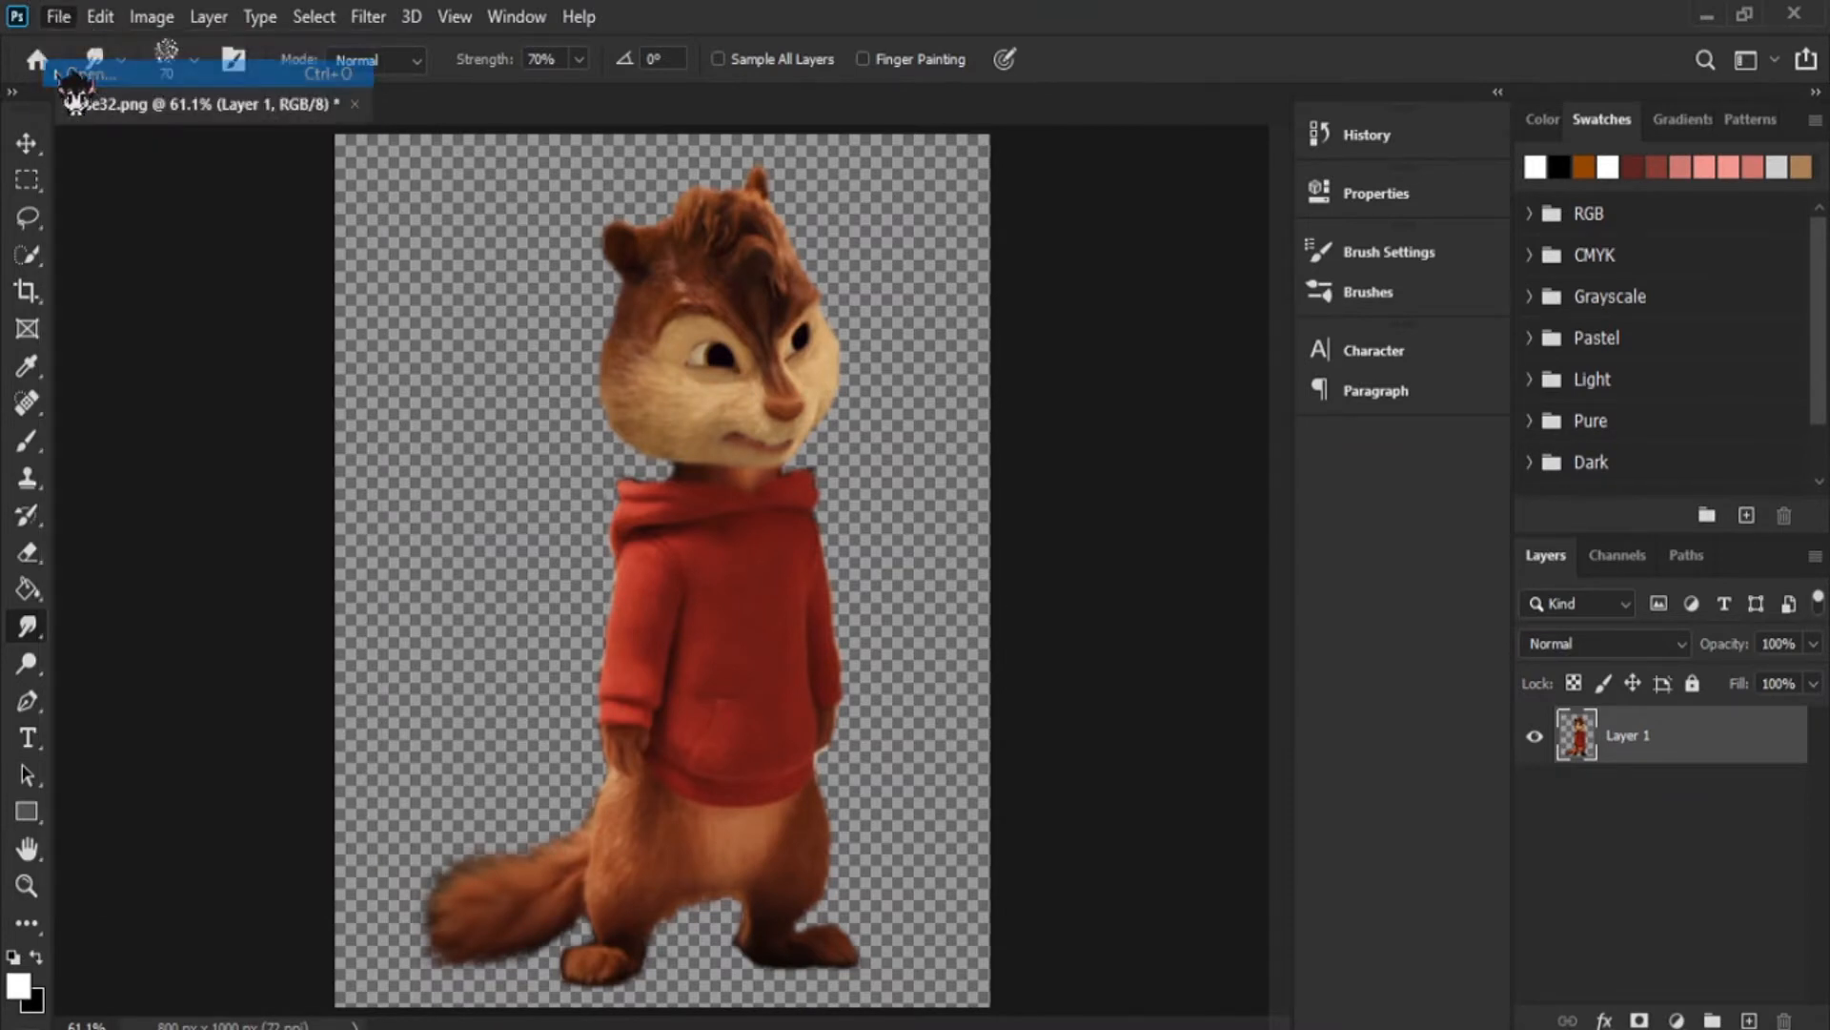
type("hair")
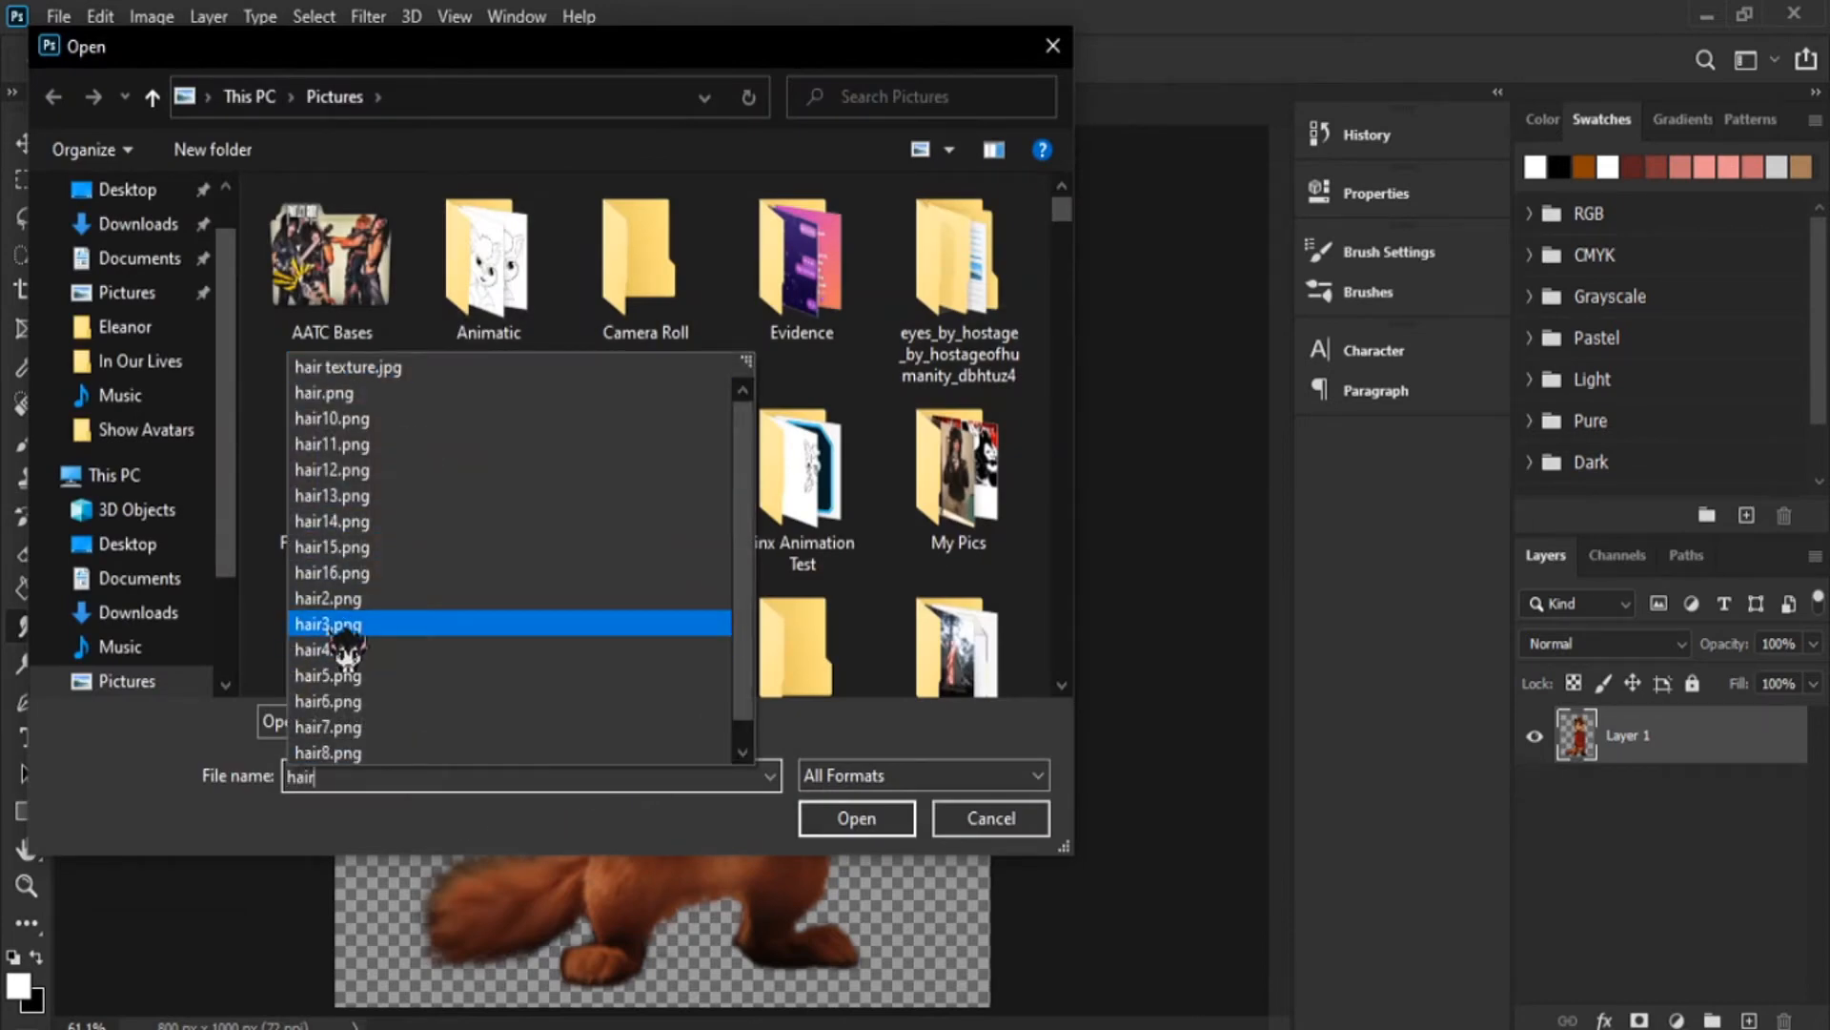
left_click(331, 630)
left_click(848, 830)
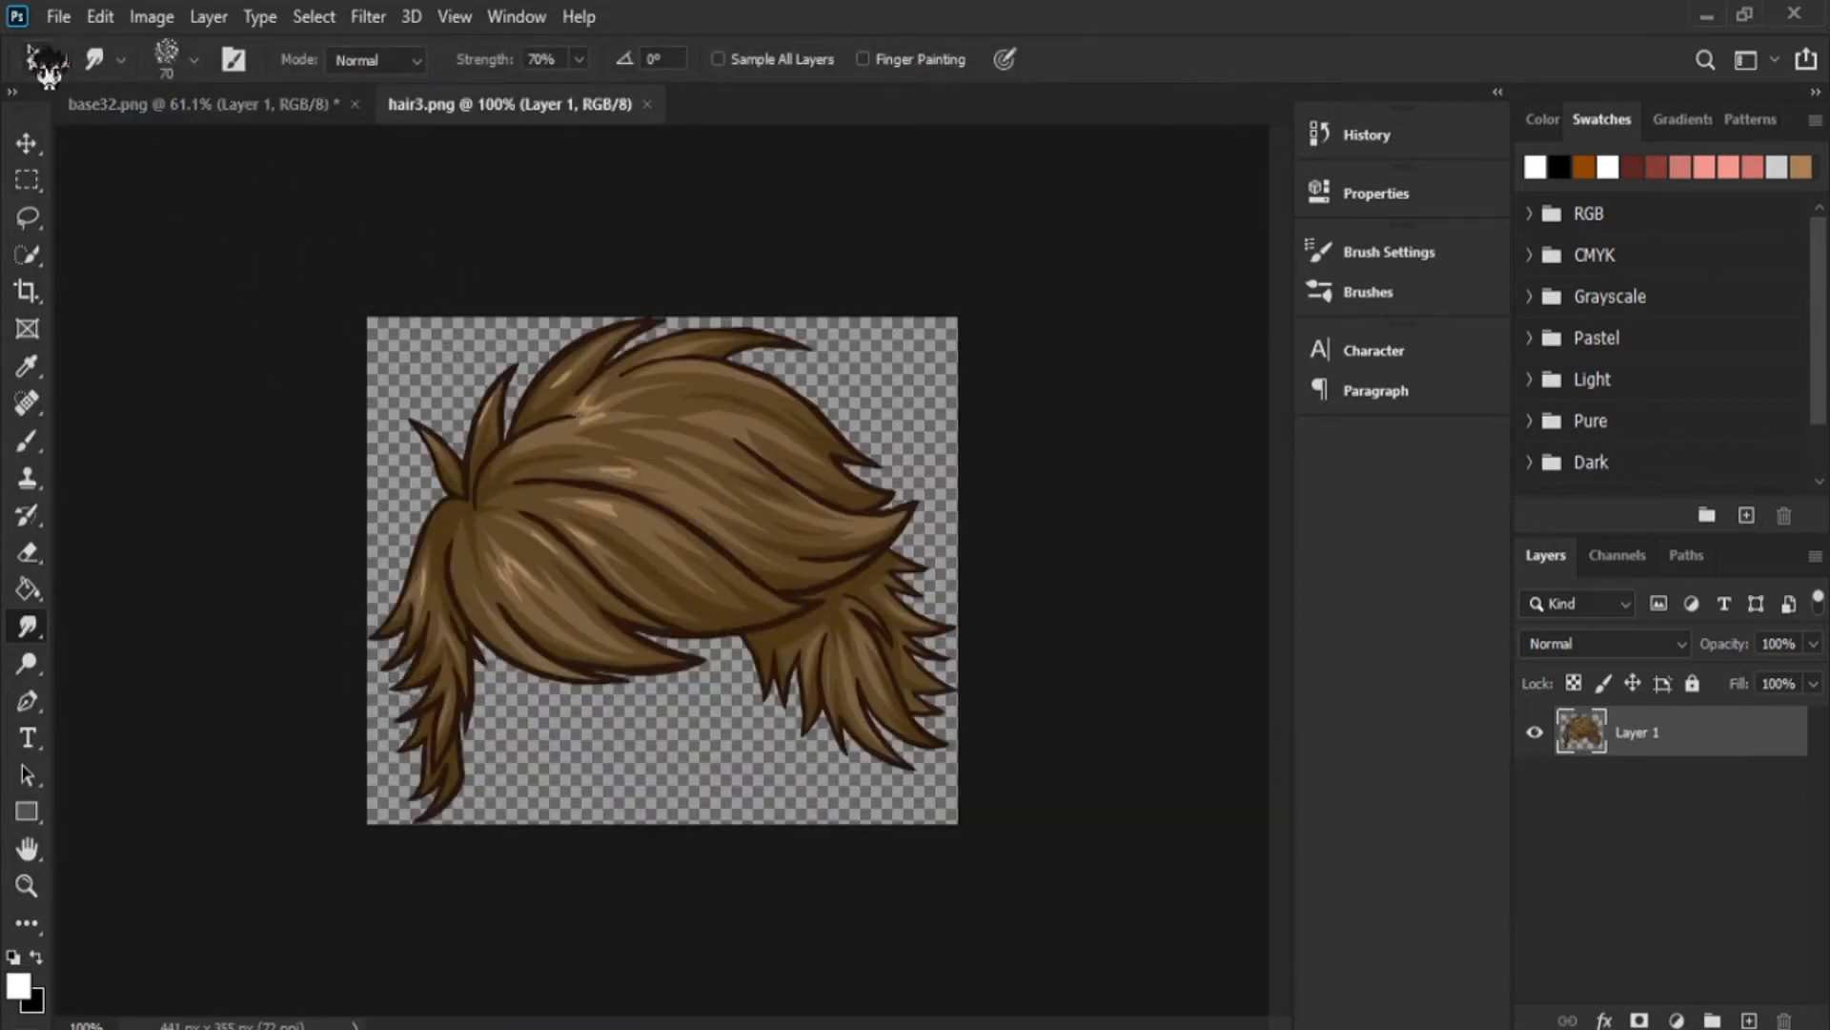
- Copy the hair from hair3.png and paste it into base32.png as a new layer above the chipmunk
left_click(110, 17)
left_click(162, 84)
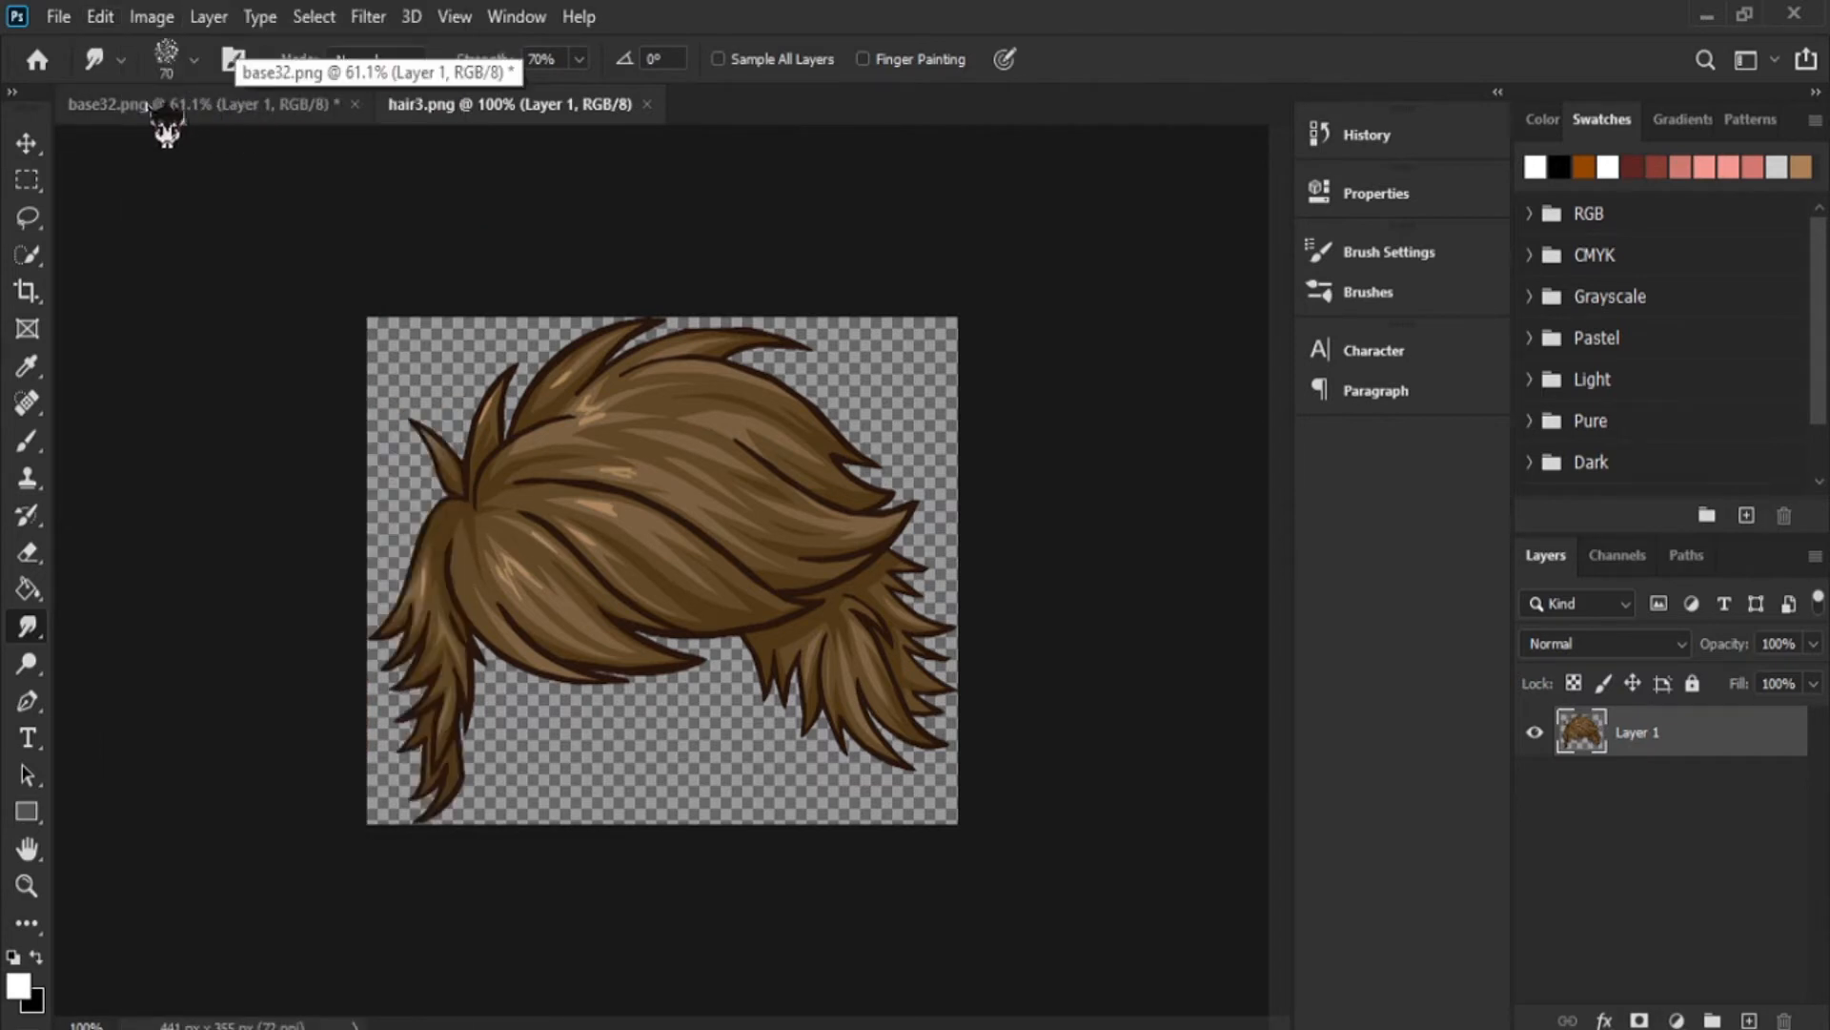
left_click(146, 111)
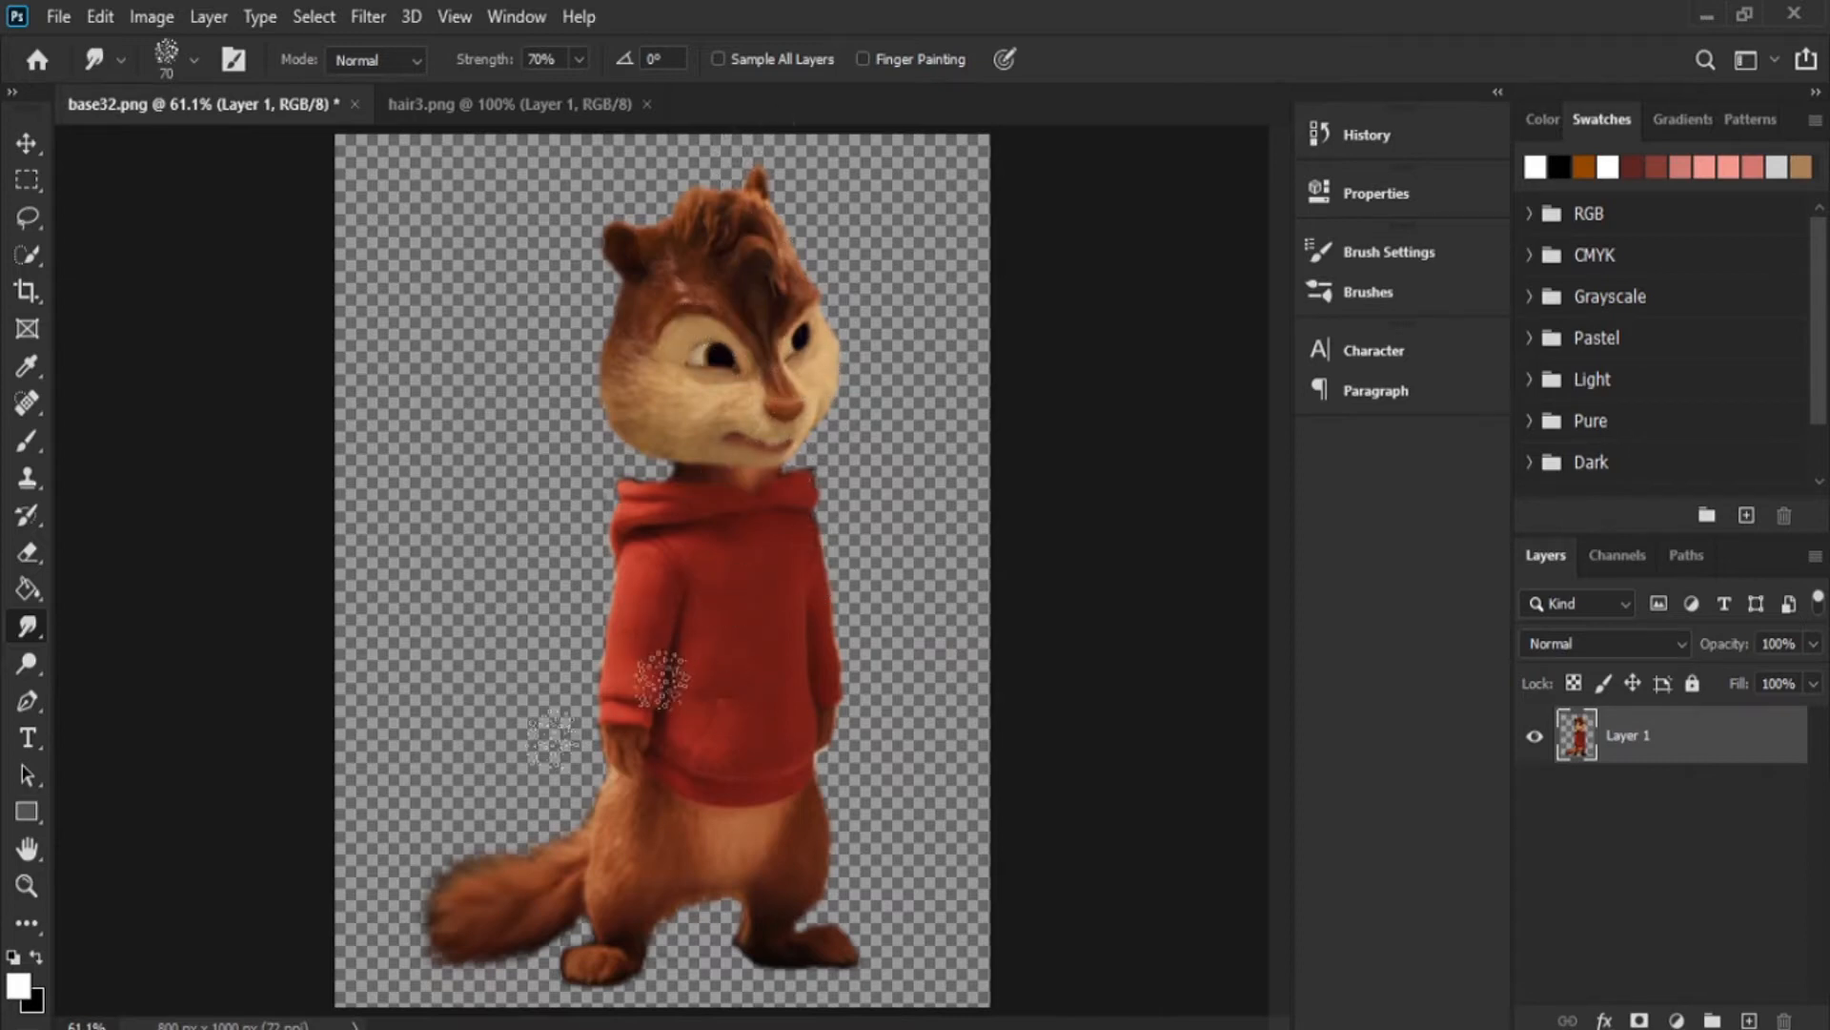
left_click(102, 17)
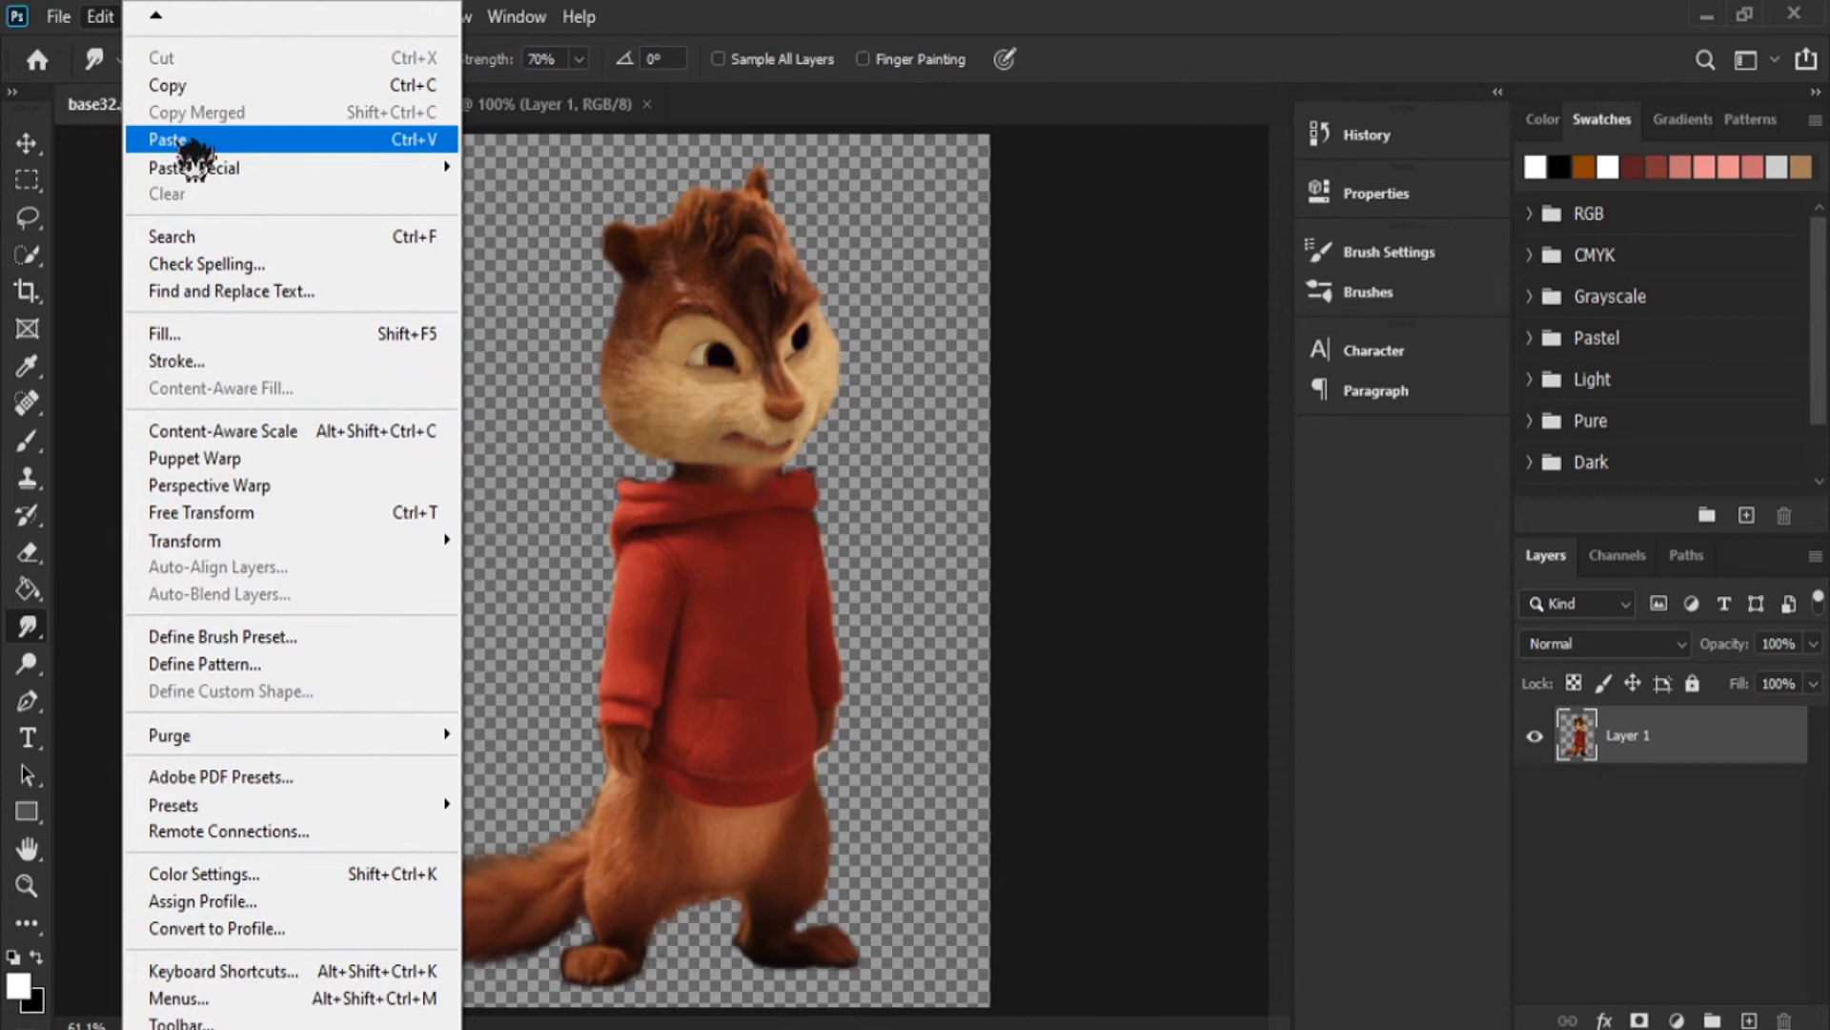
left_click(190, 143)
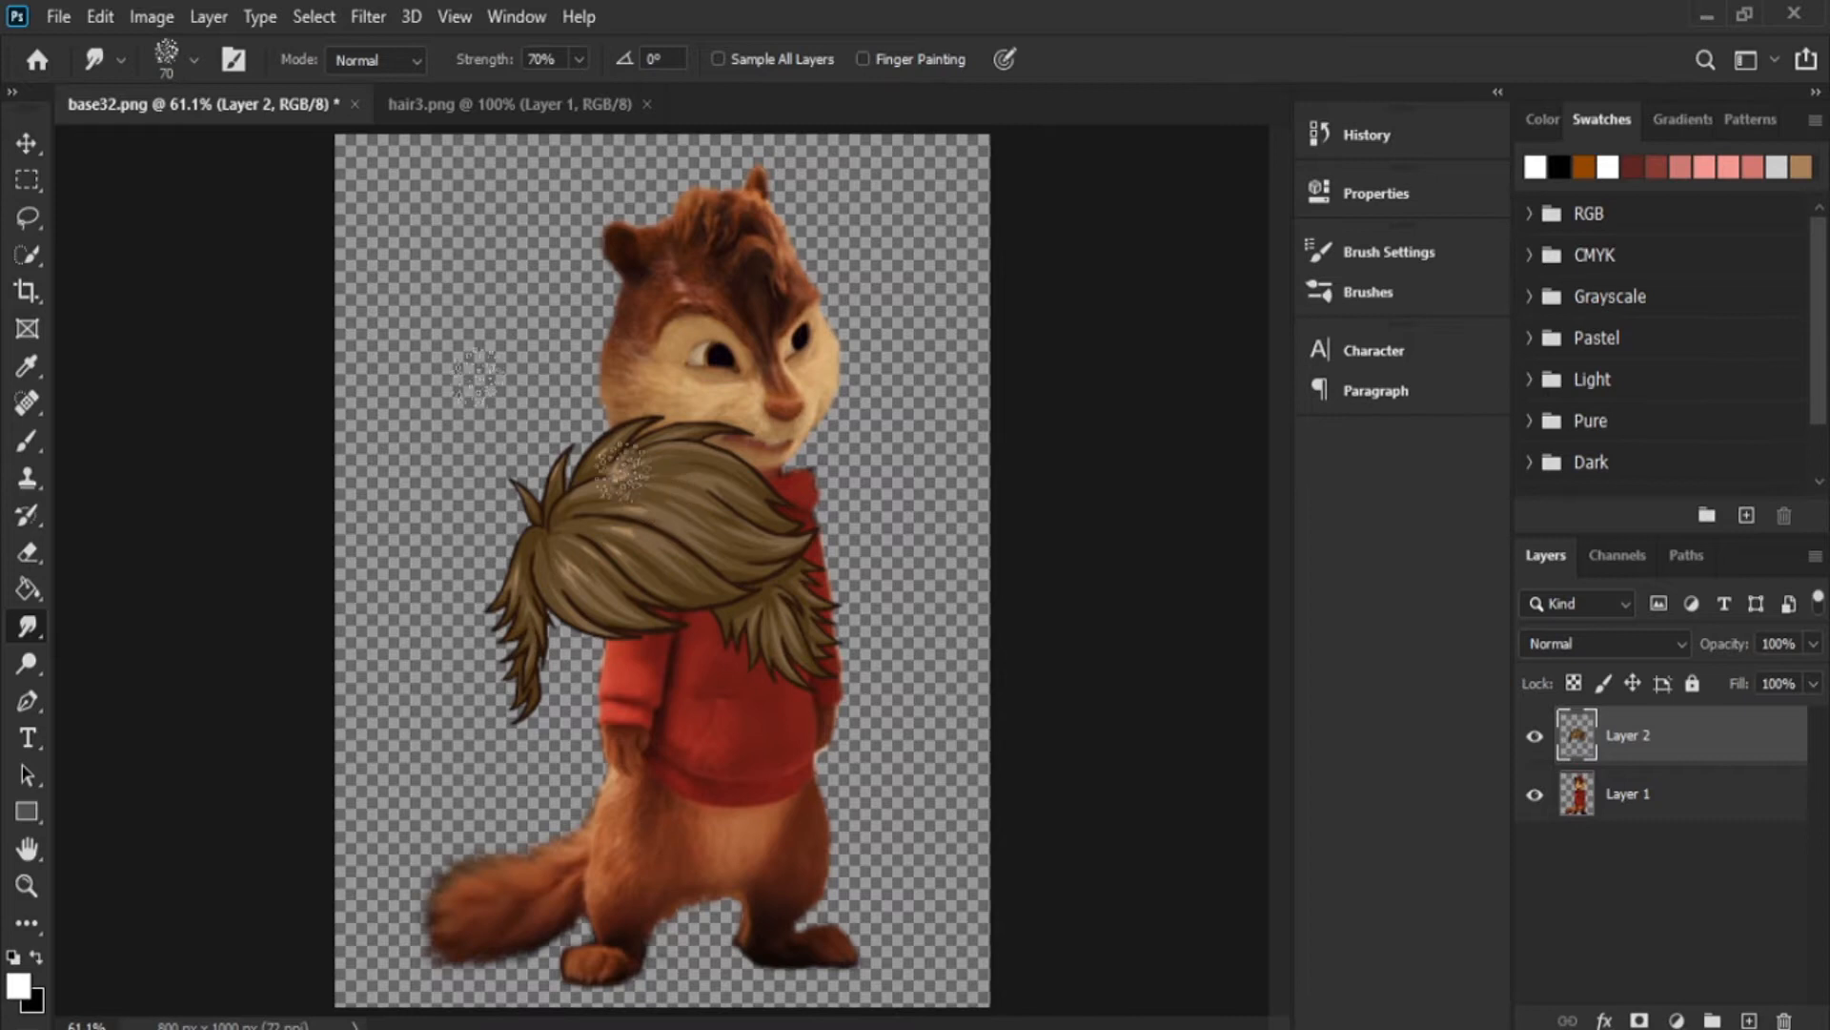
- Flip the pasted hair layer horizontally
left_click(103, 17)
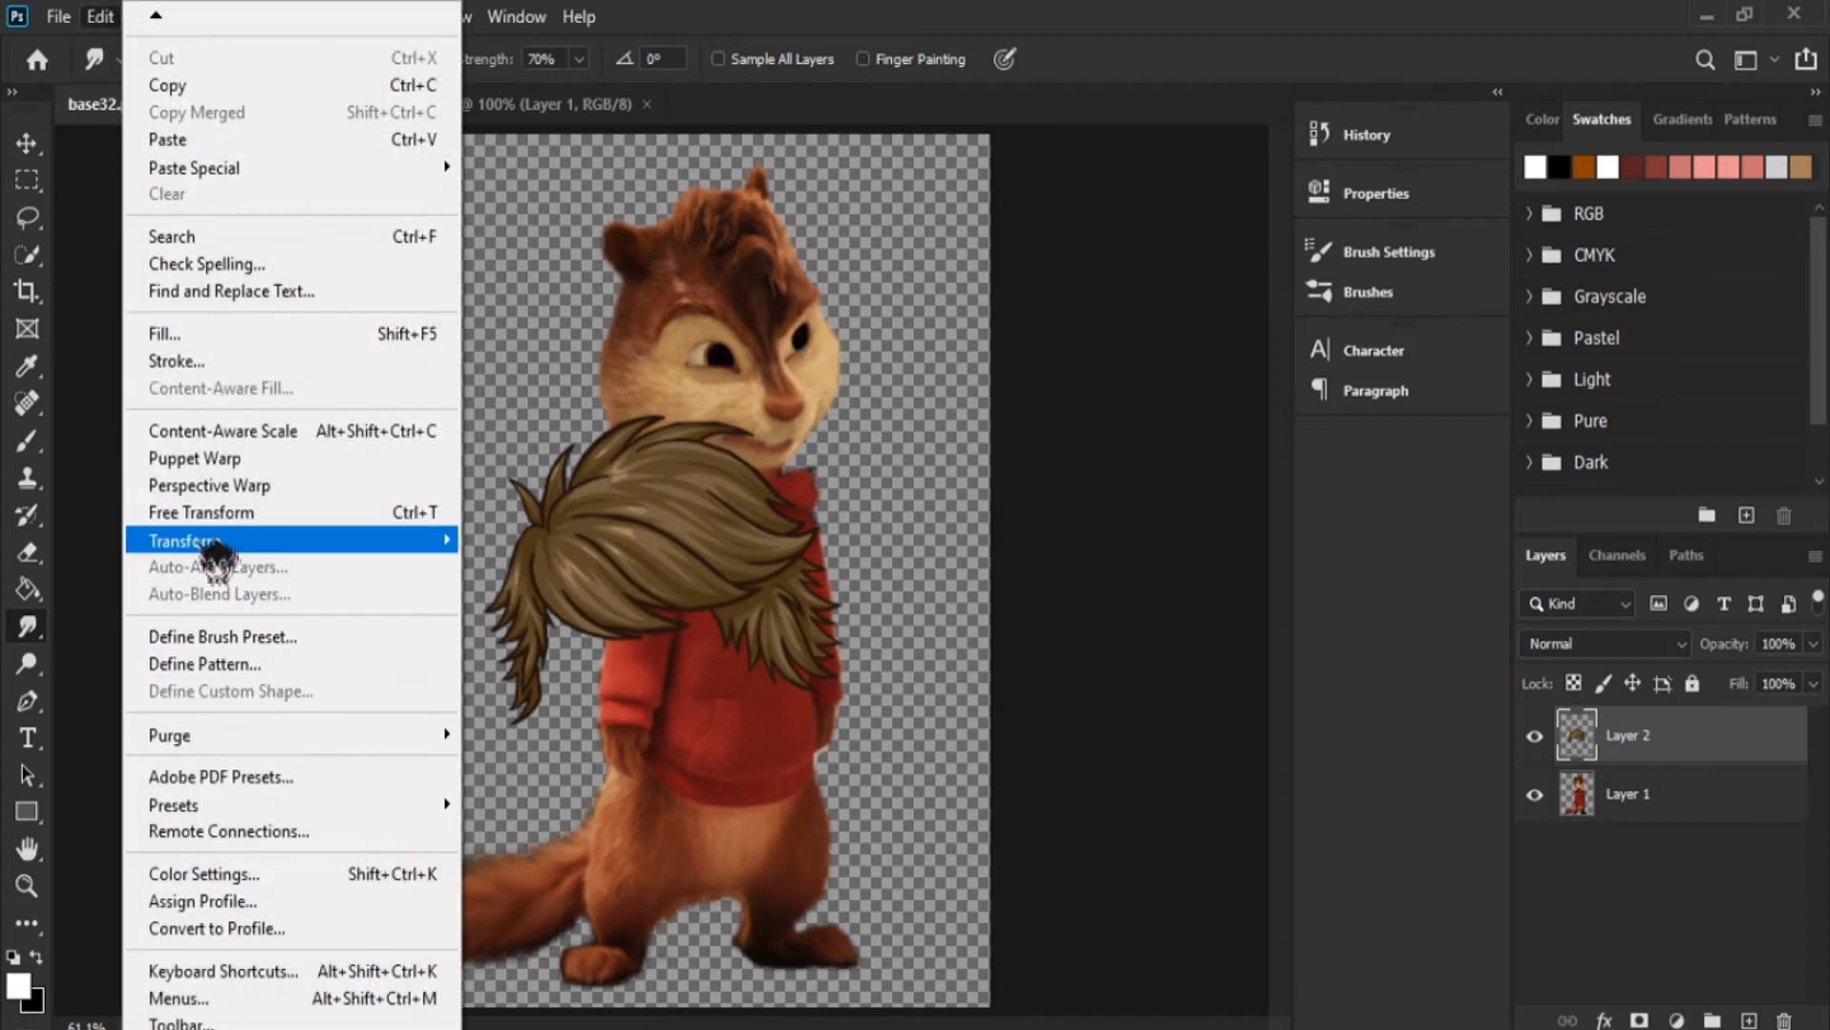
mouse_move(205, 540)
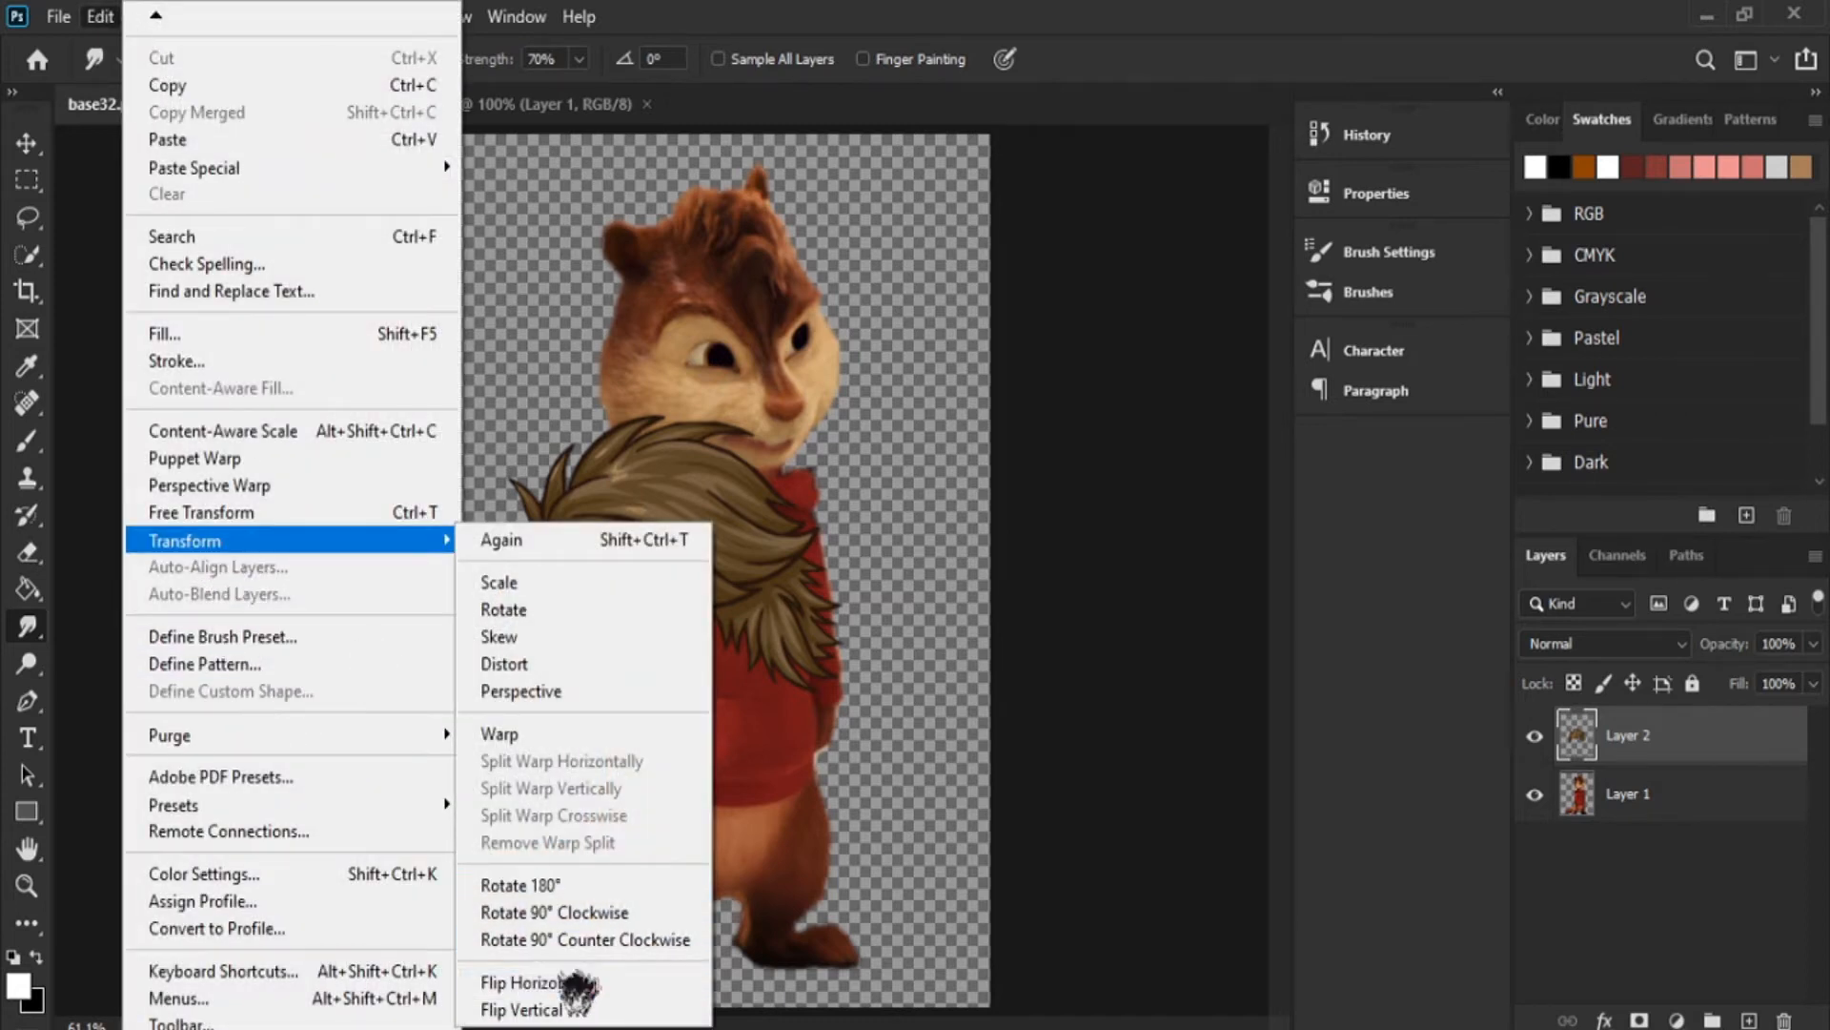
left_click(575, 983)
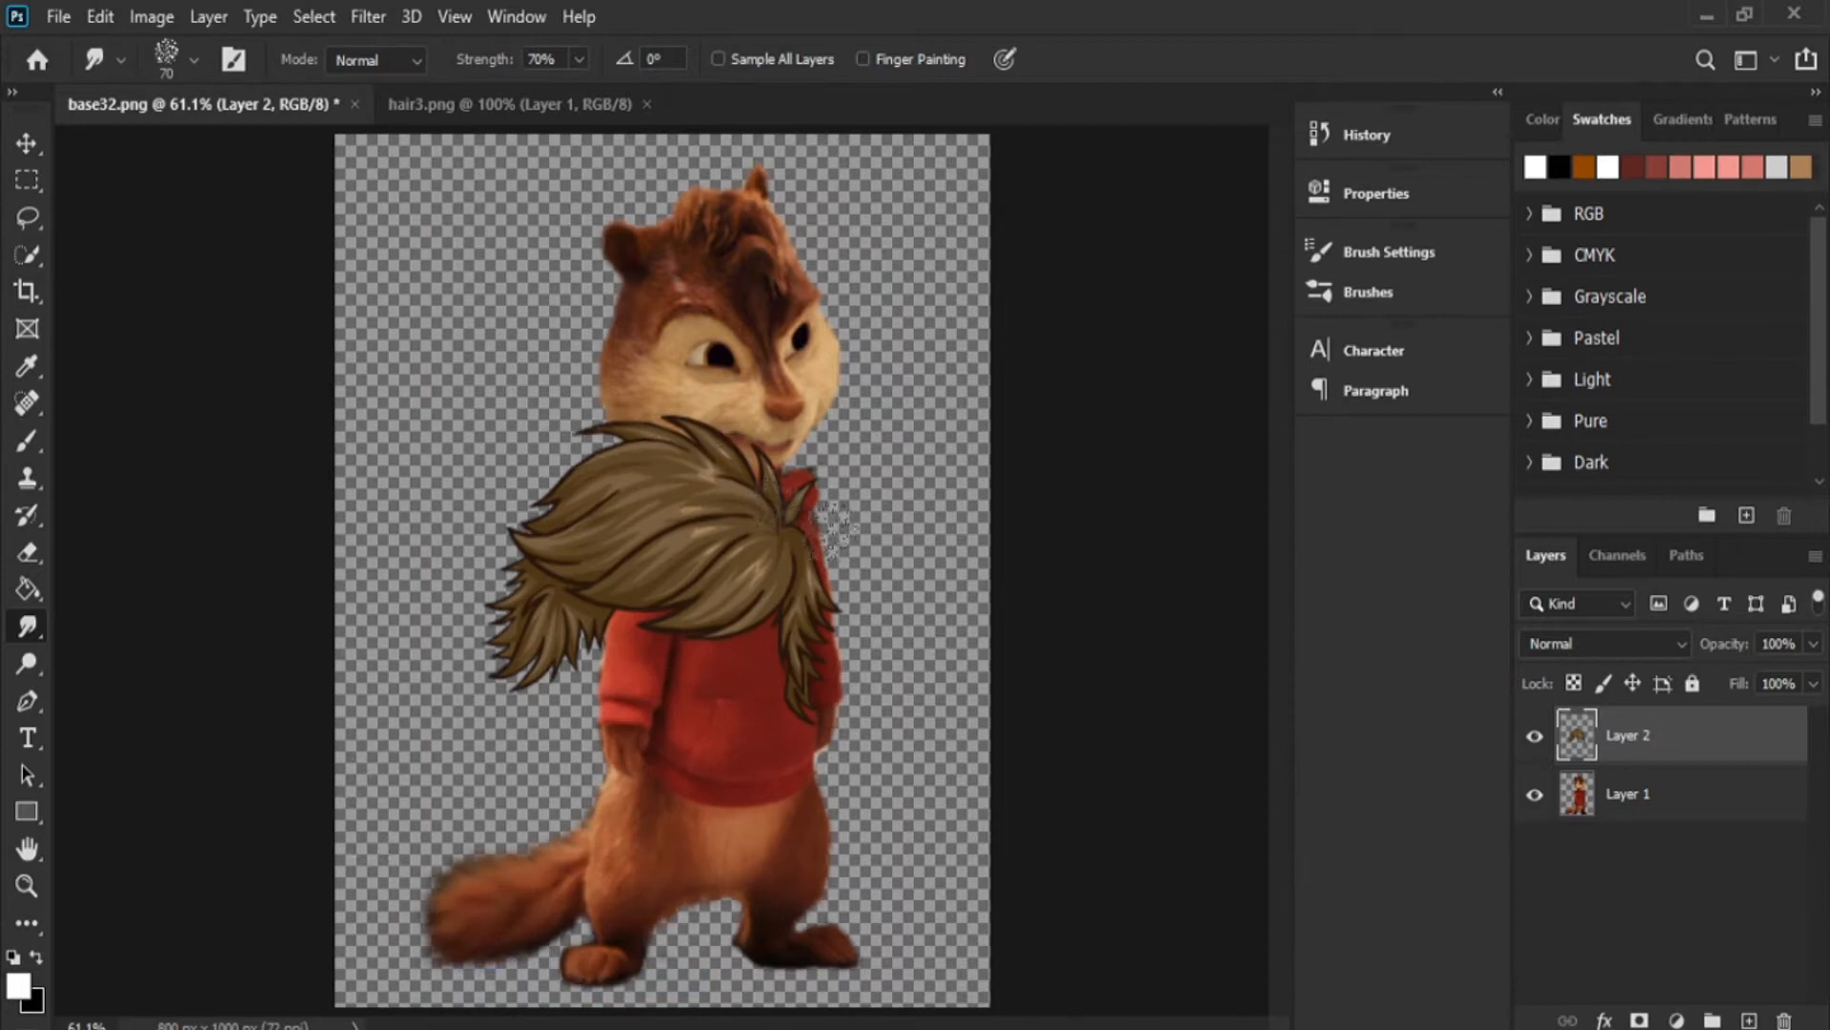
- Free-transform the hair onto the chipmunk's head, scaling it to about 84% width and 83% height
left_click(101, 18)
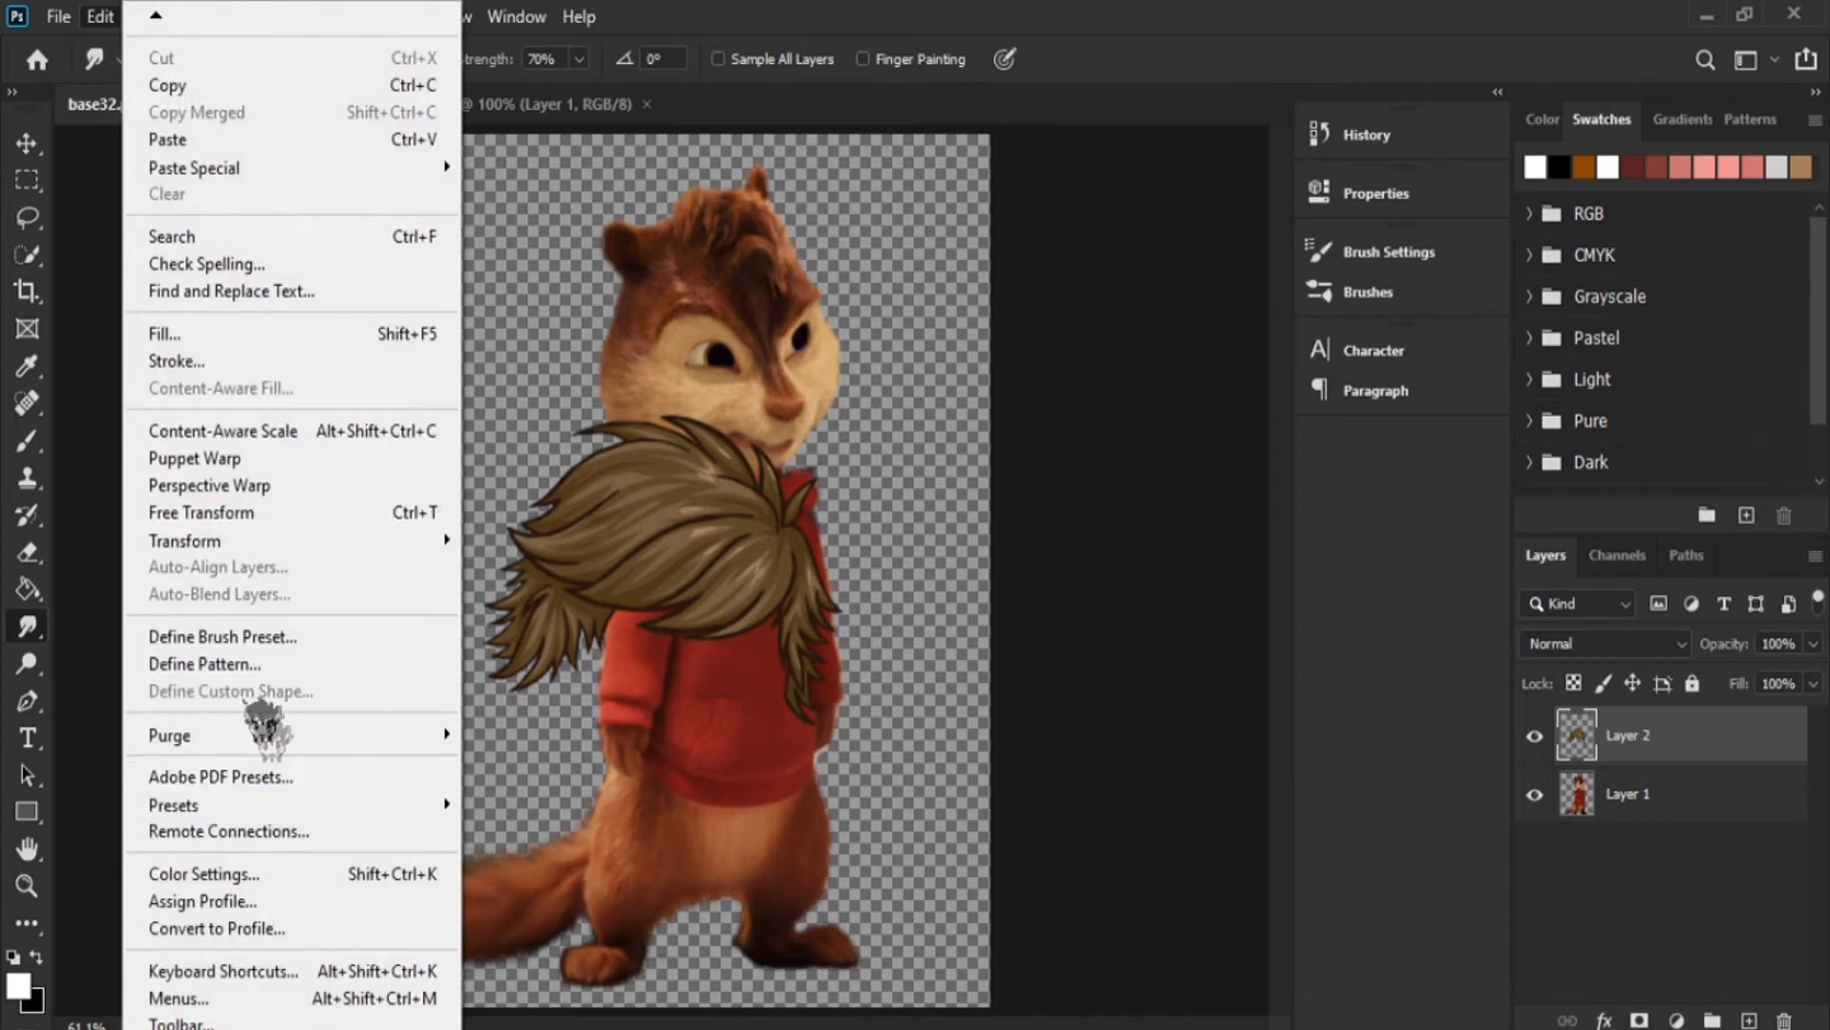
left_click(215, 515)
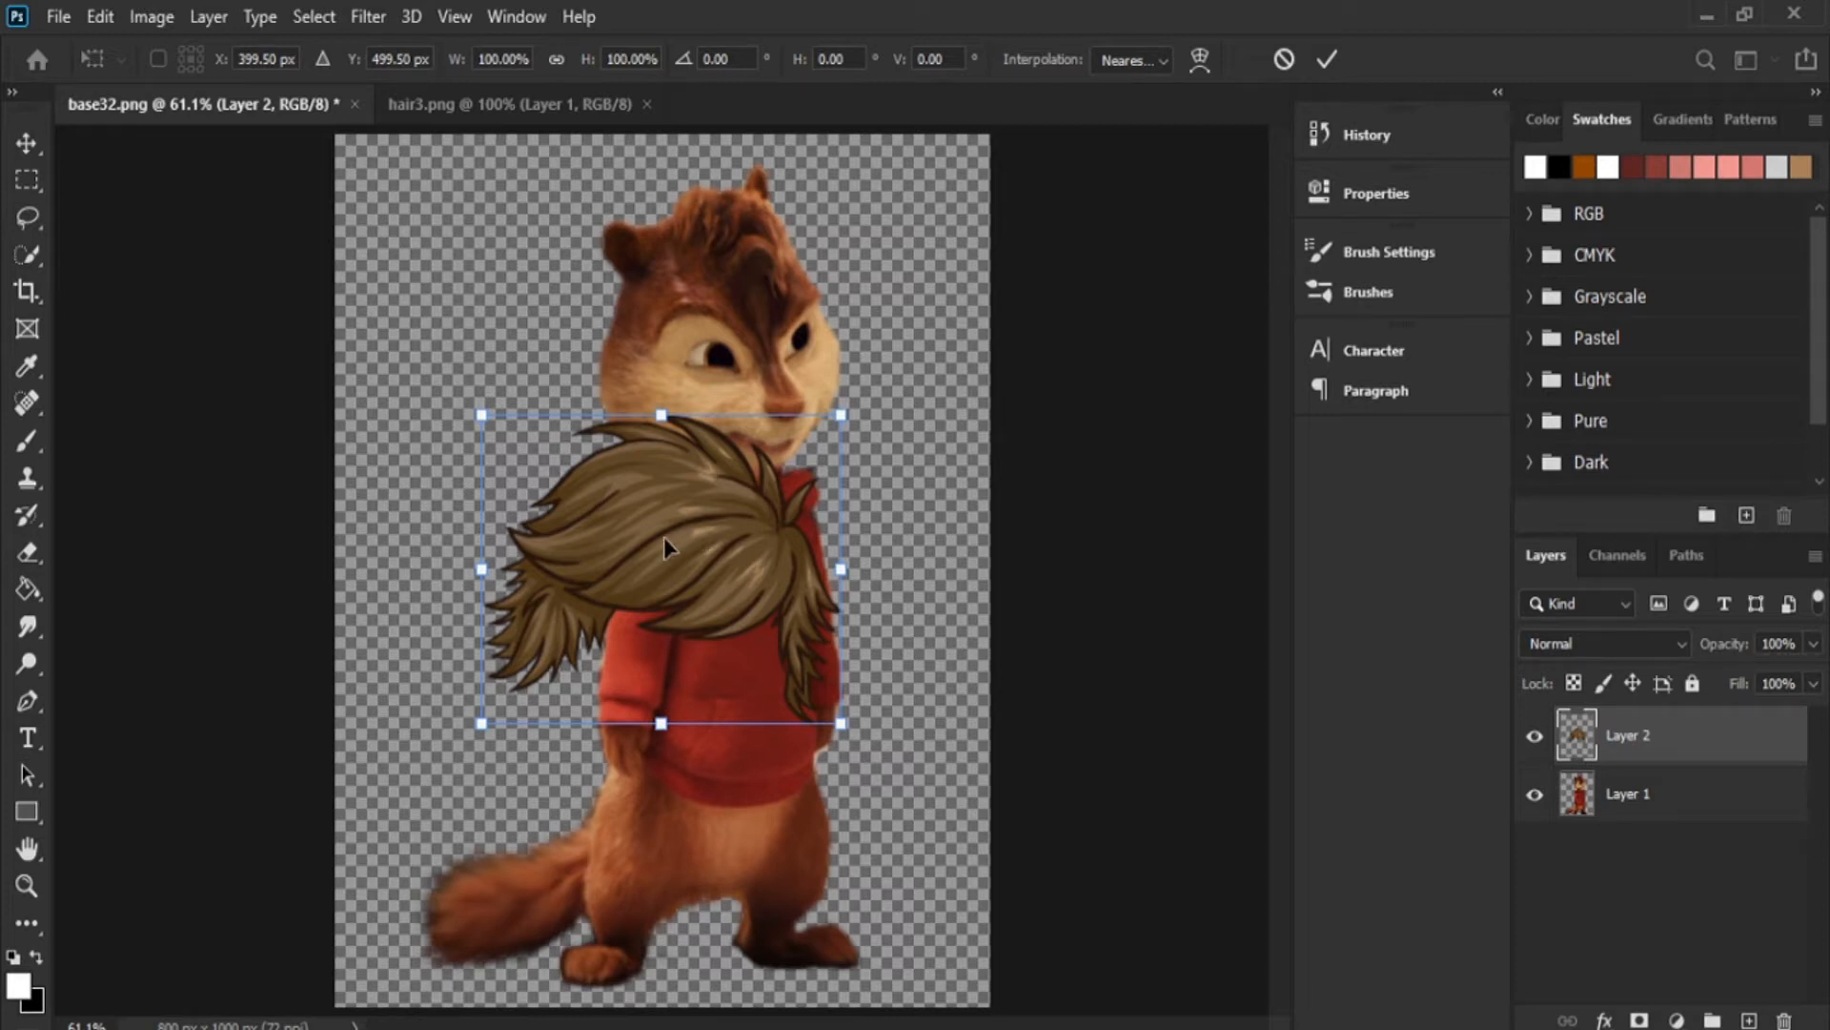
left_click_drag(664, 536, 707, 303)
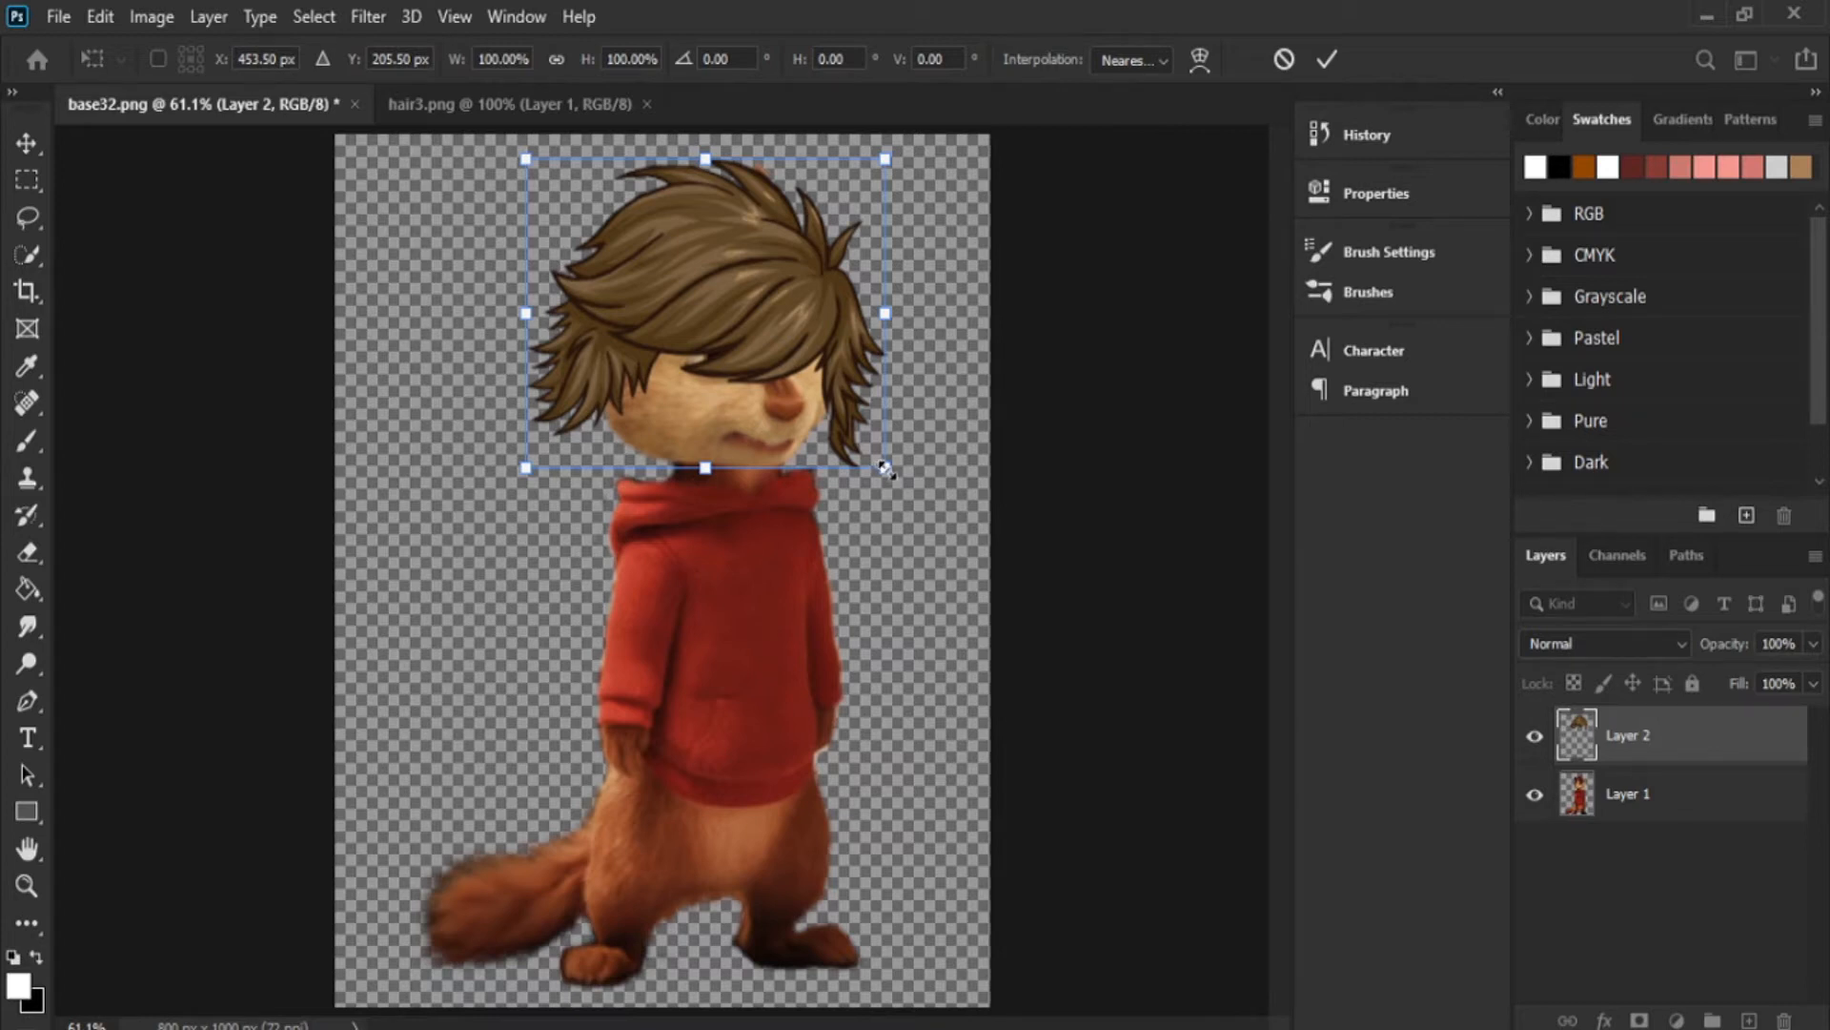
left_click_drag(864, 440, 829, 415)
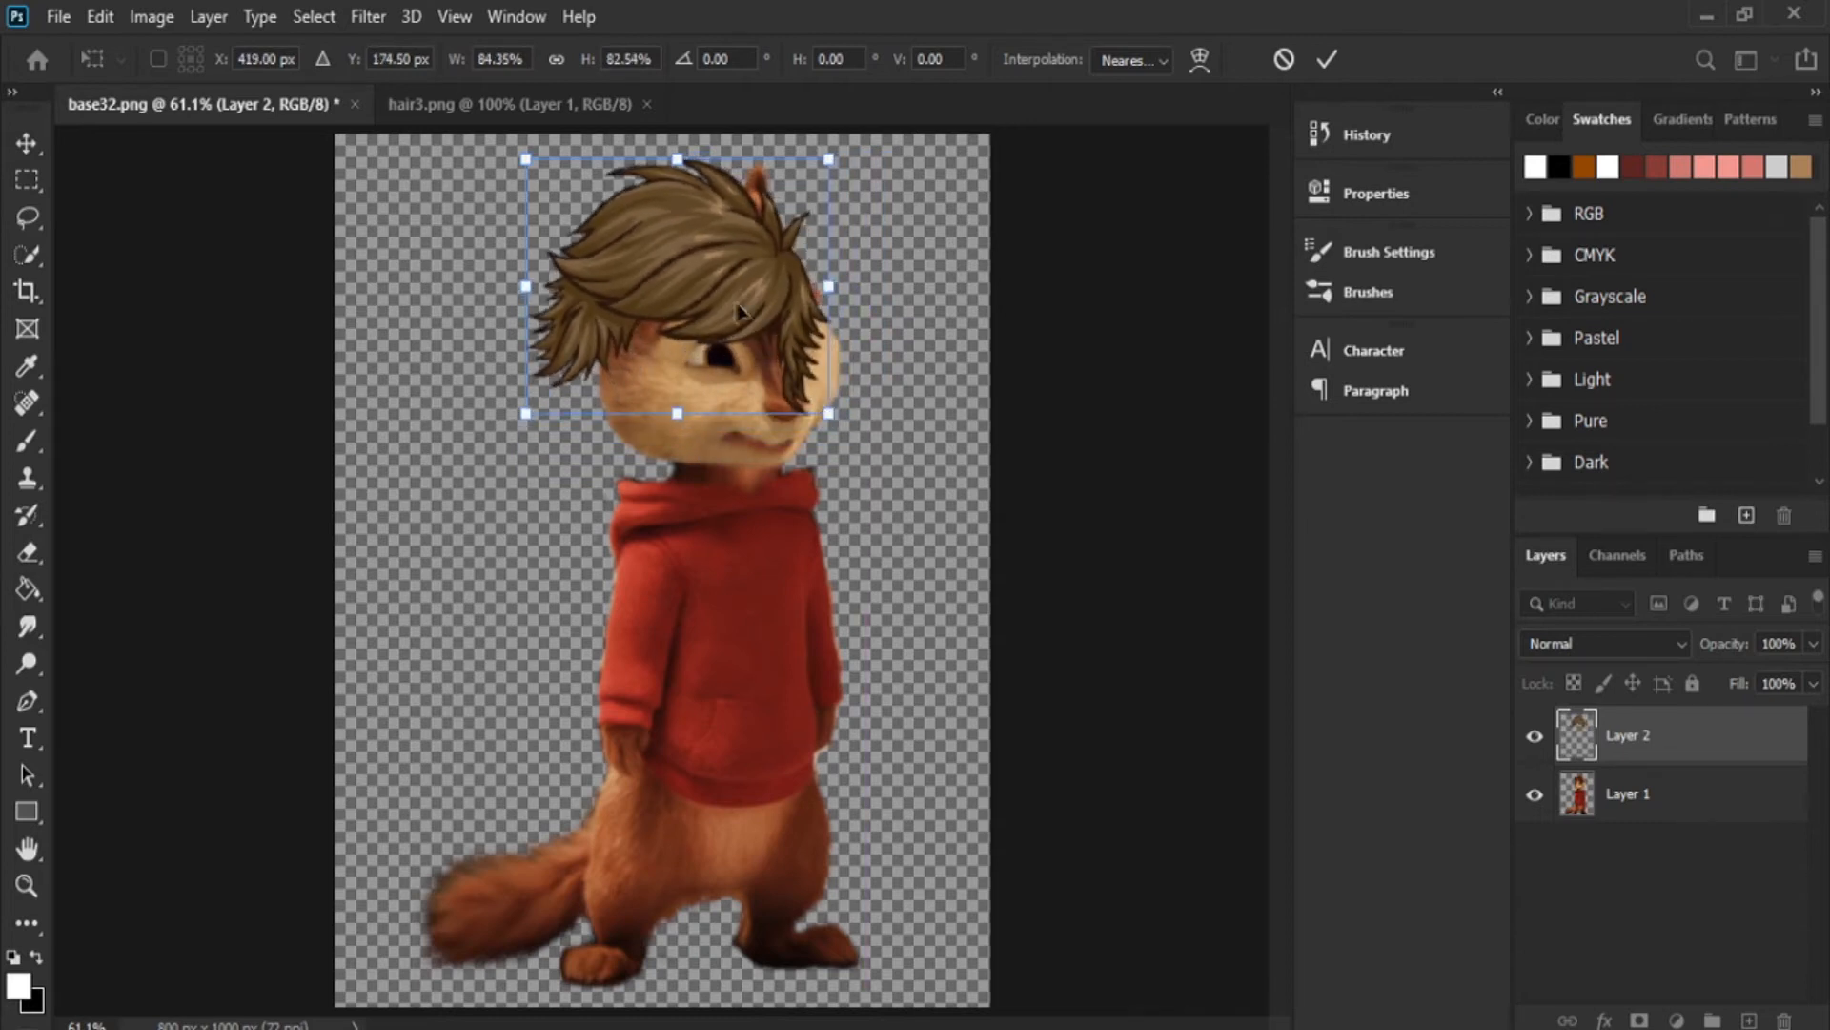
left_click_drag(707, 284, 752, 287)
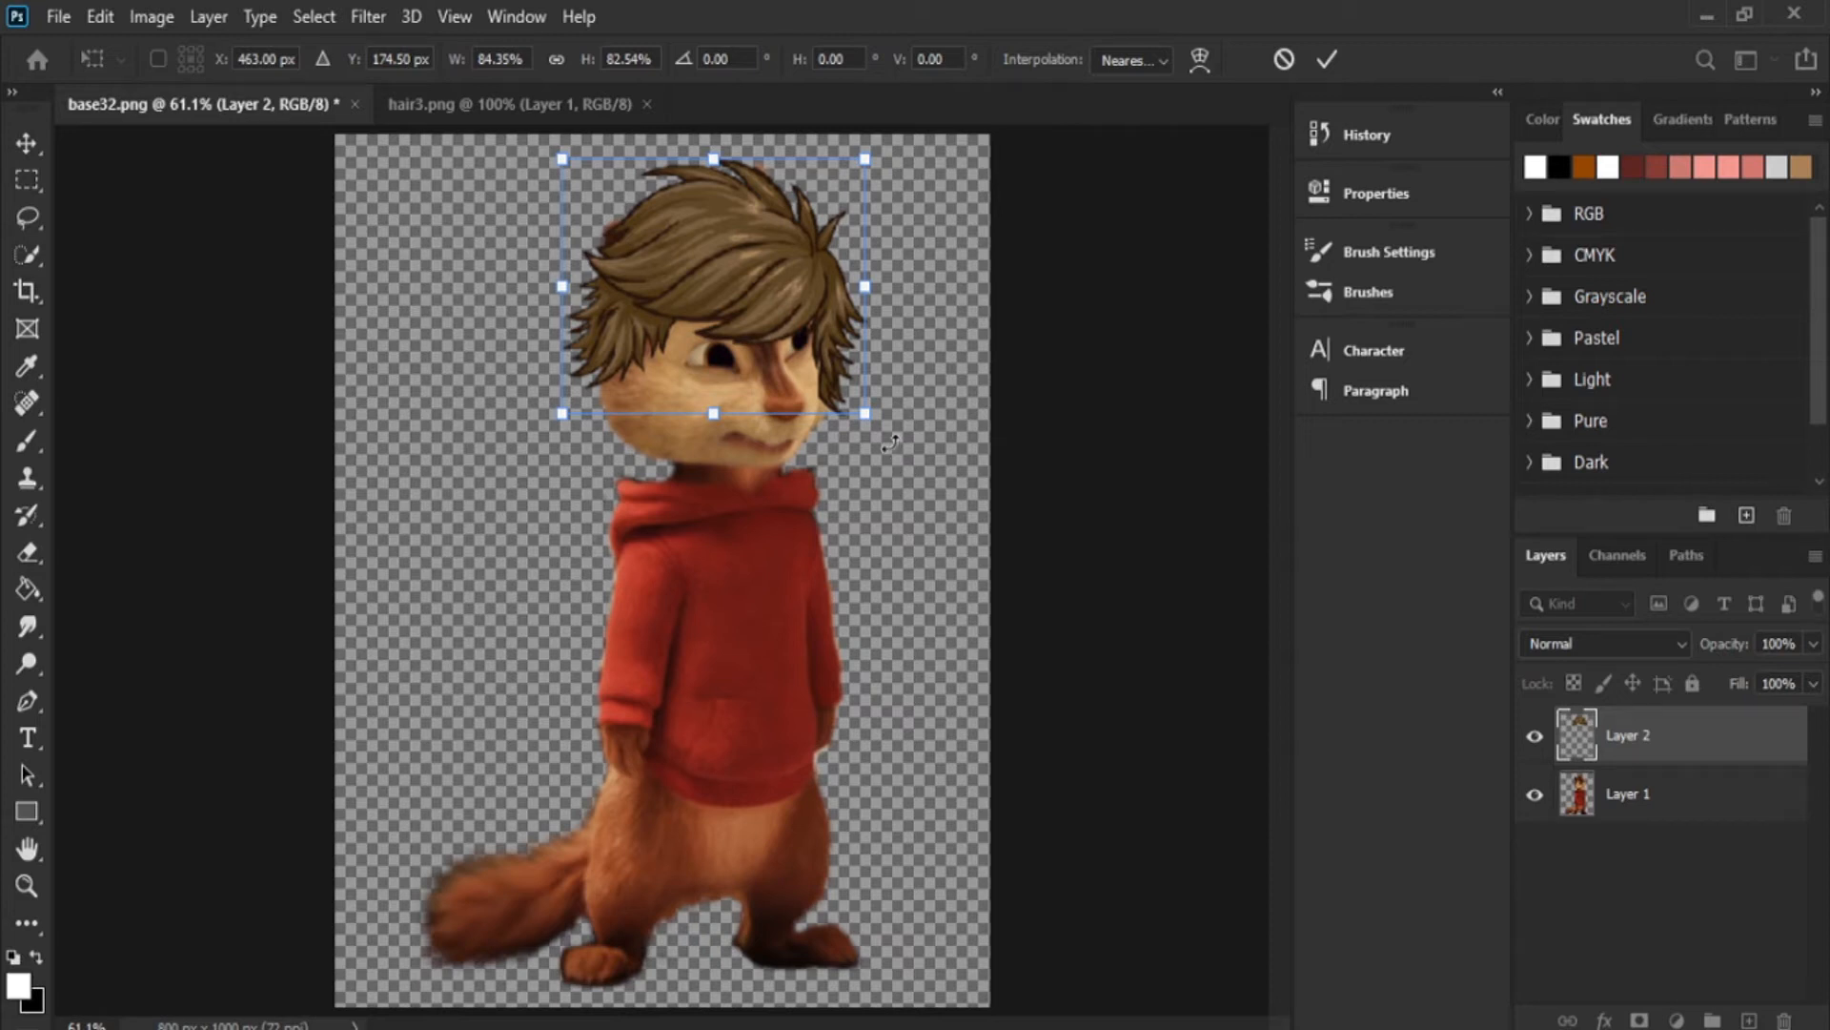
- Rotate the hair to about -8.6° and scale it to about 81% by 79%, fitting it to the head, and apply the transform
left_click_drag(900, 431, 914, 418)
left_click_drag(778, 271, 779, 272)
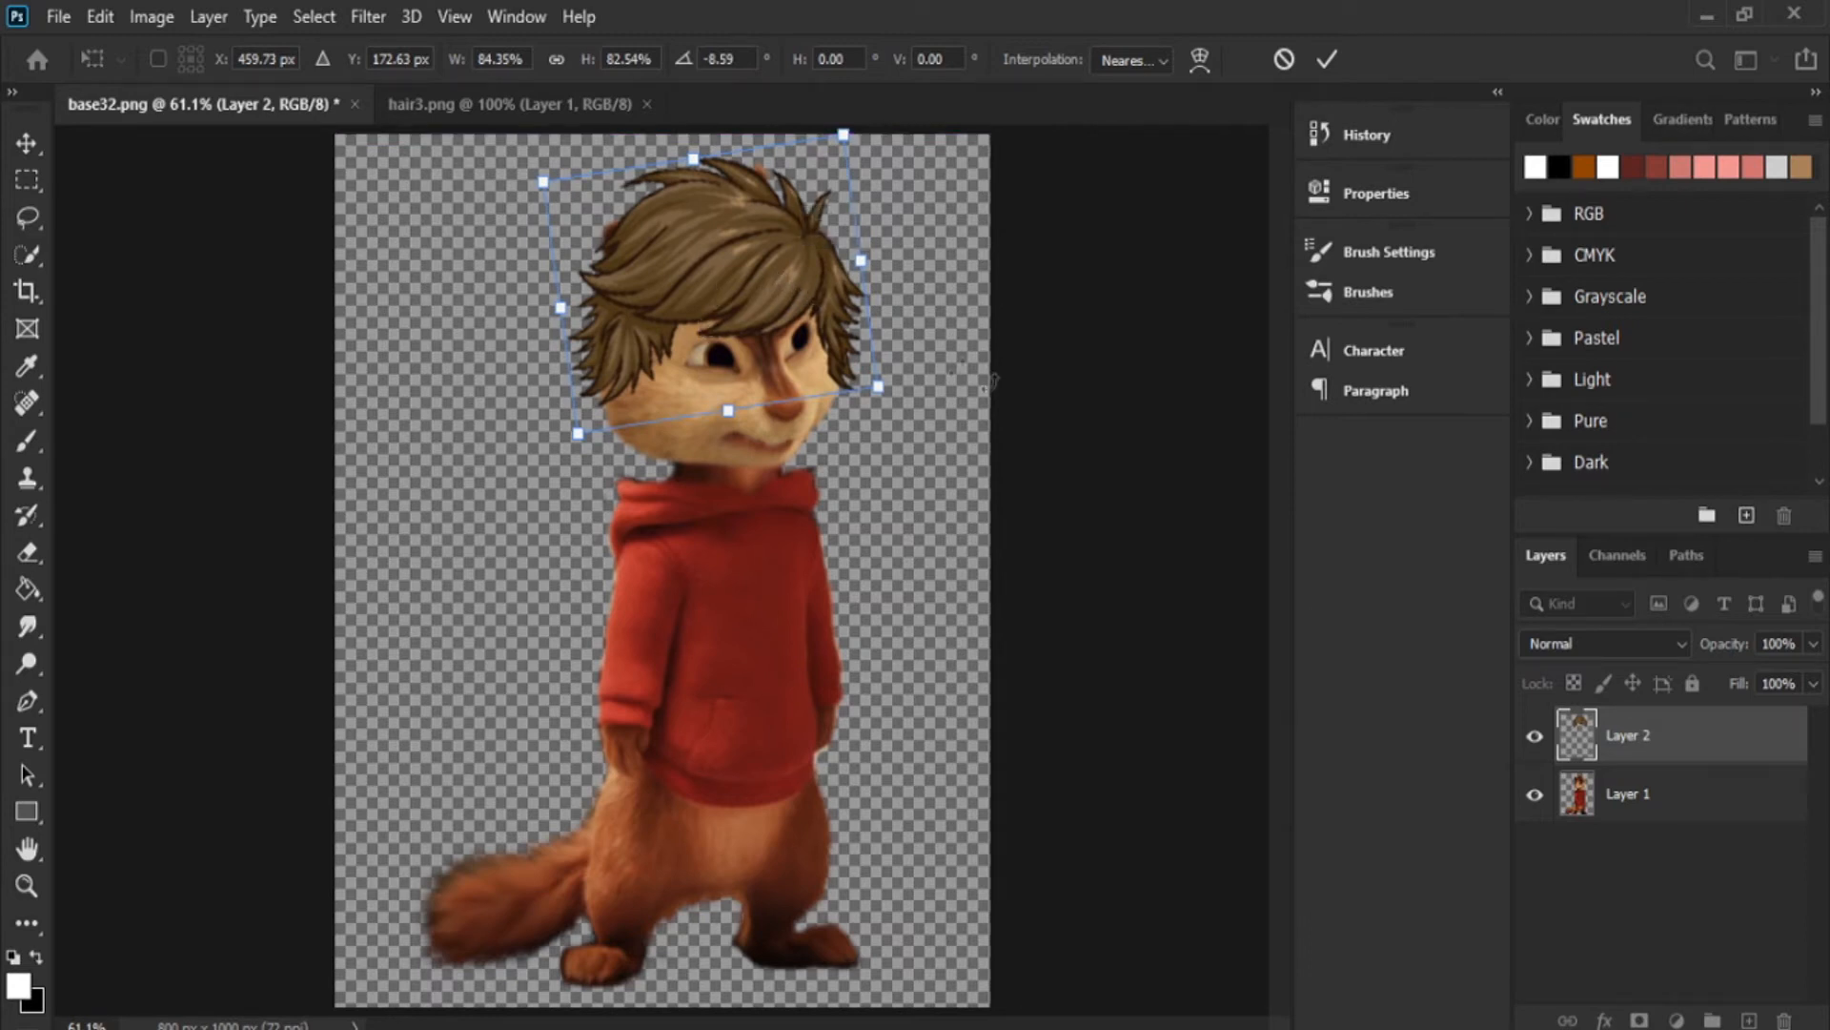
left_click_drag(878, 387, 865, 376)
left_click_drag(796, 300, 804, 301)
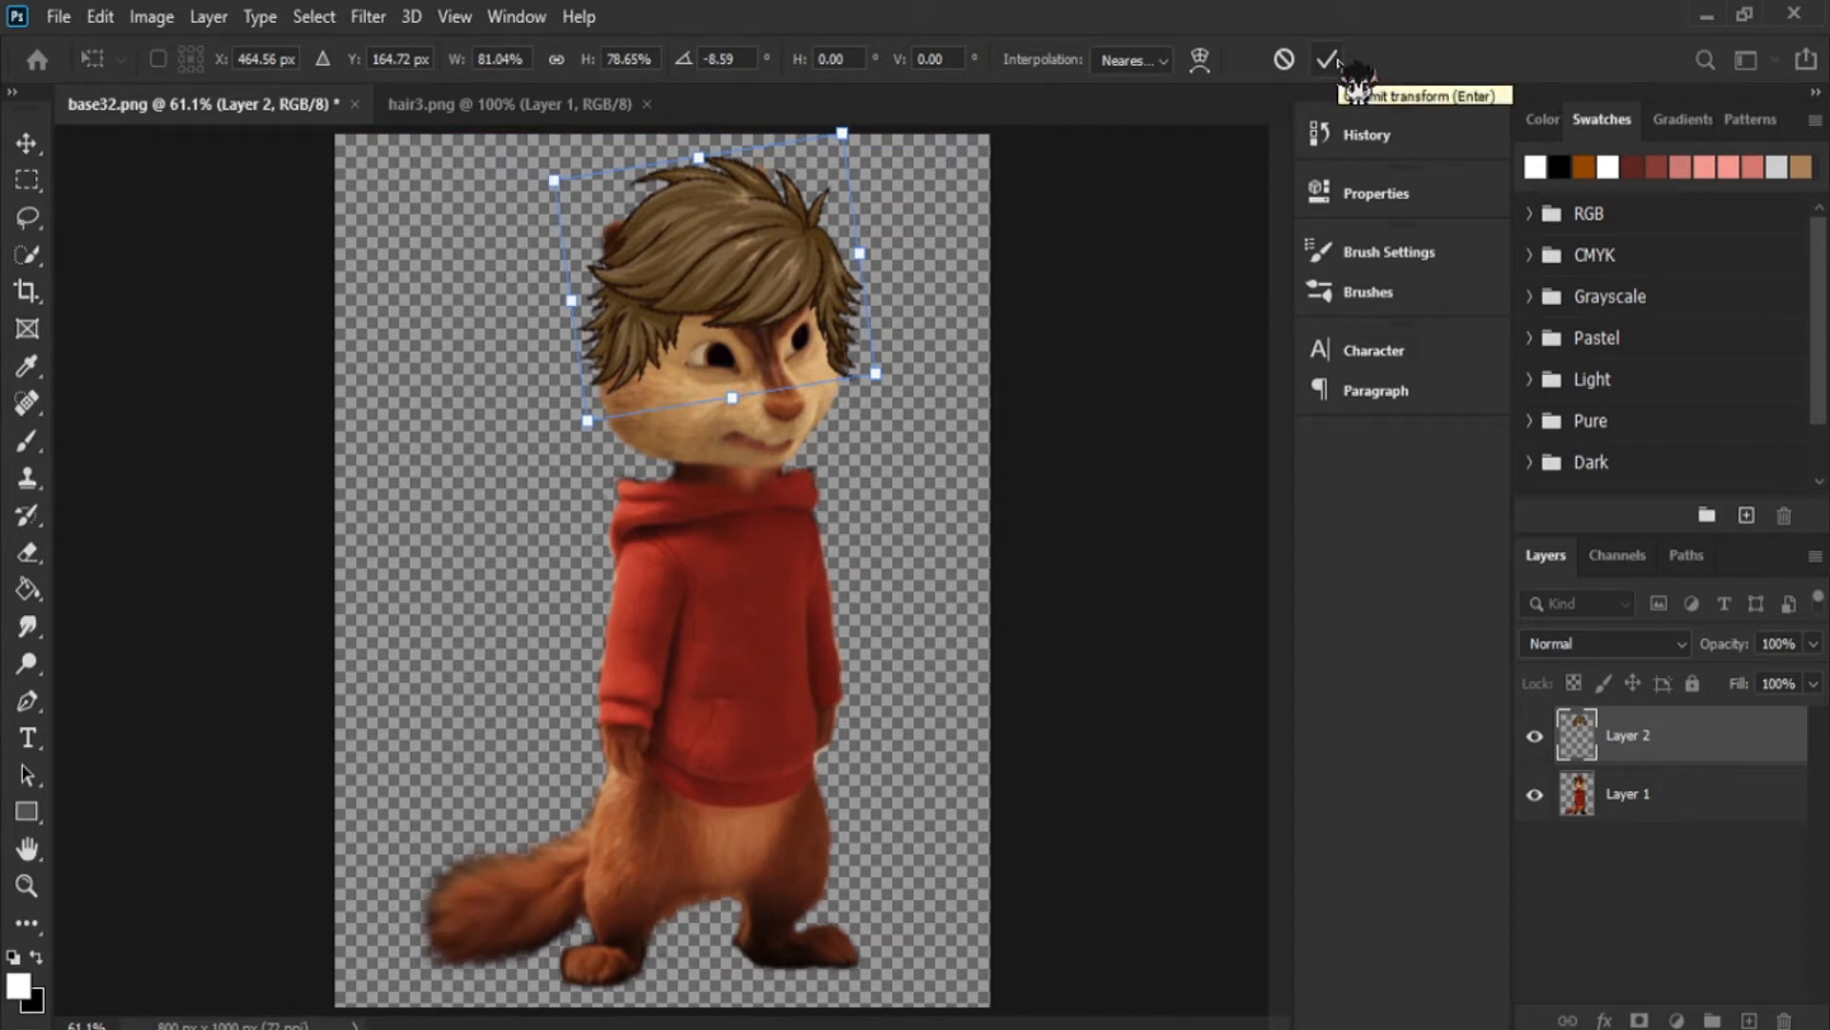
left_click(1337, 60)
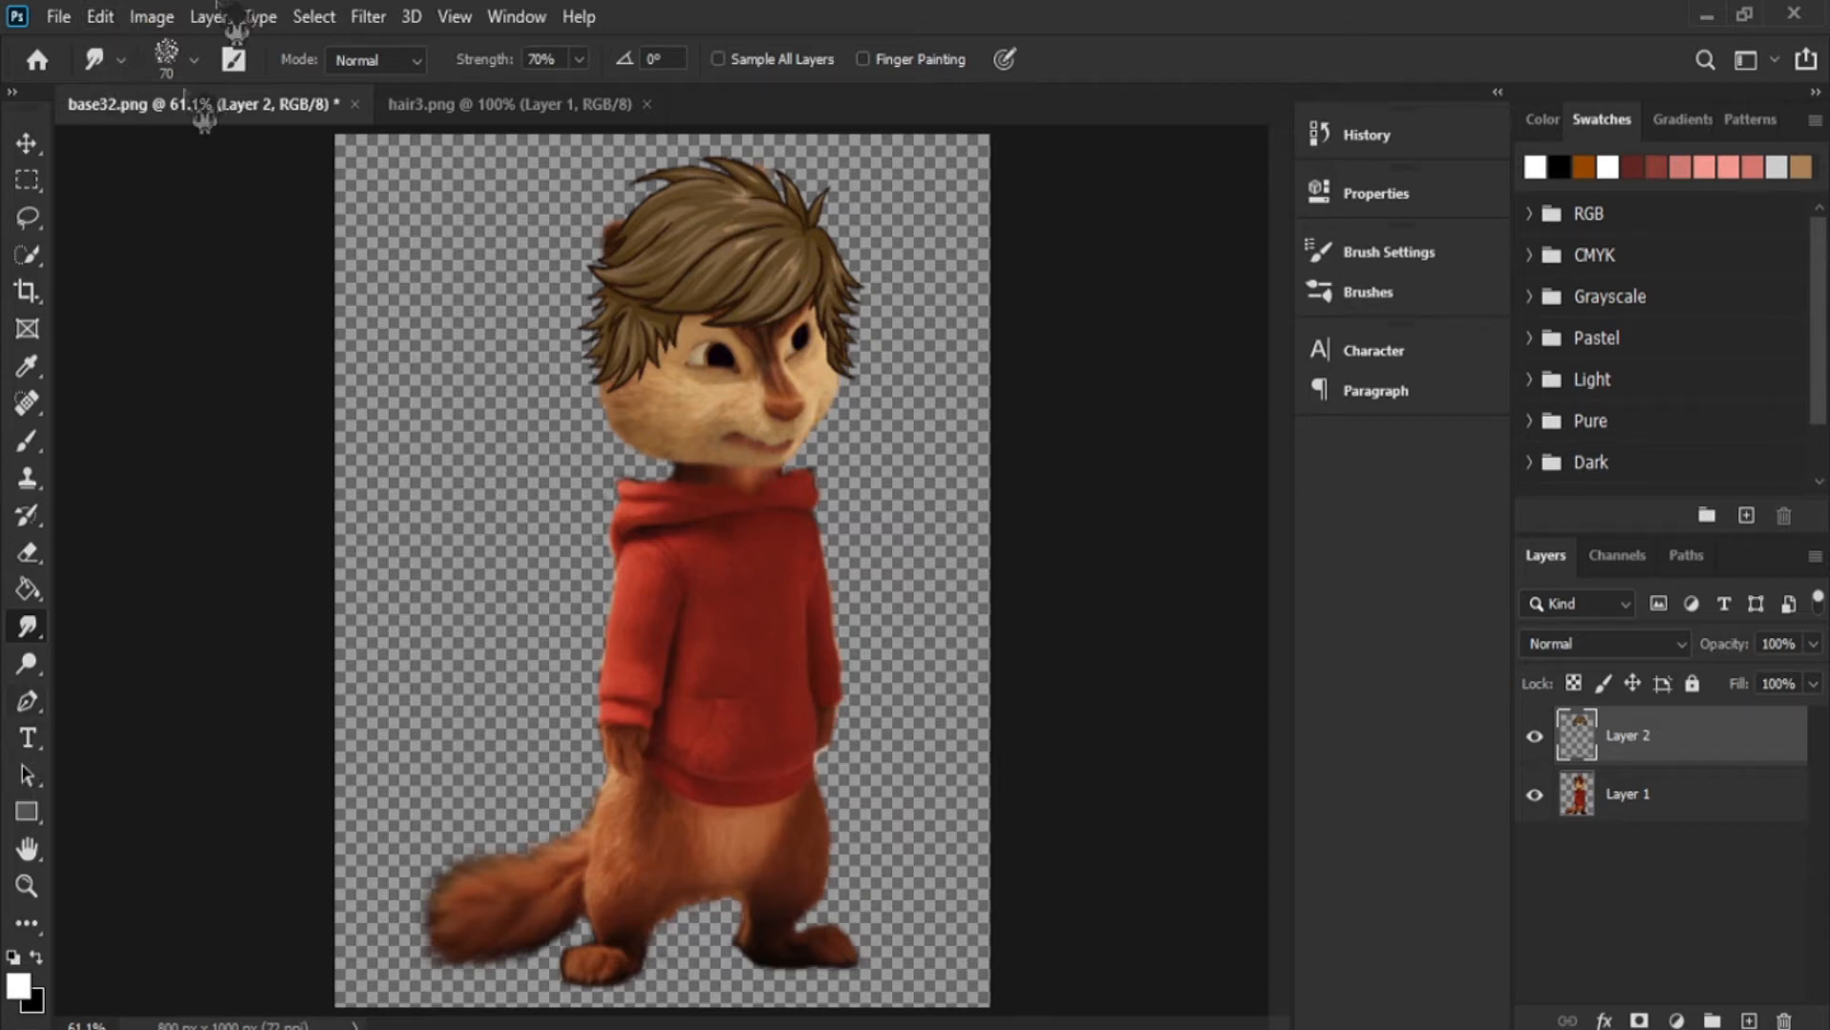
- Close the hair3.png document
left_click(568, 105)
left_click(647, 103)
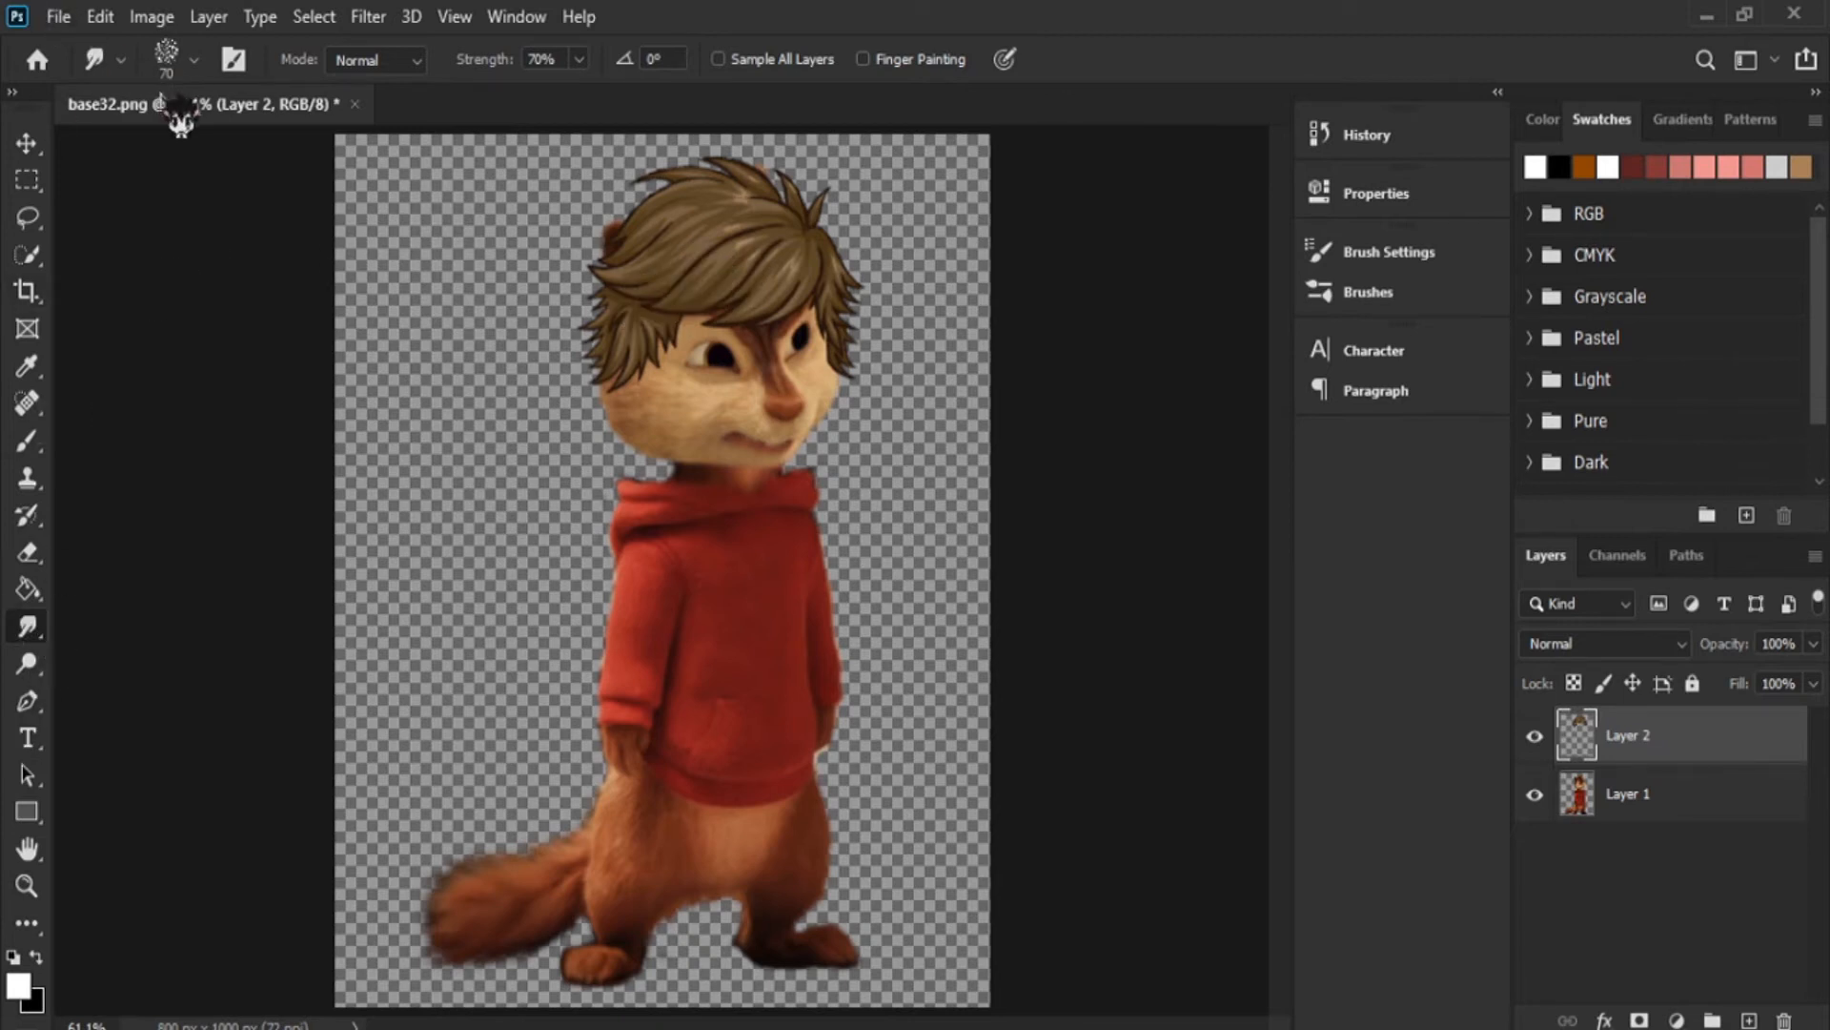
- Switch to the Blur tool and back to the Smudge tool
right_click(29, 627)
left_click(119, 628)
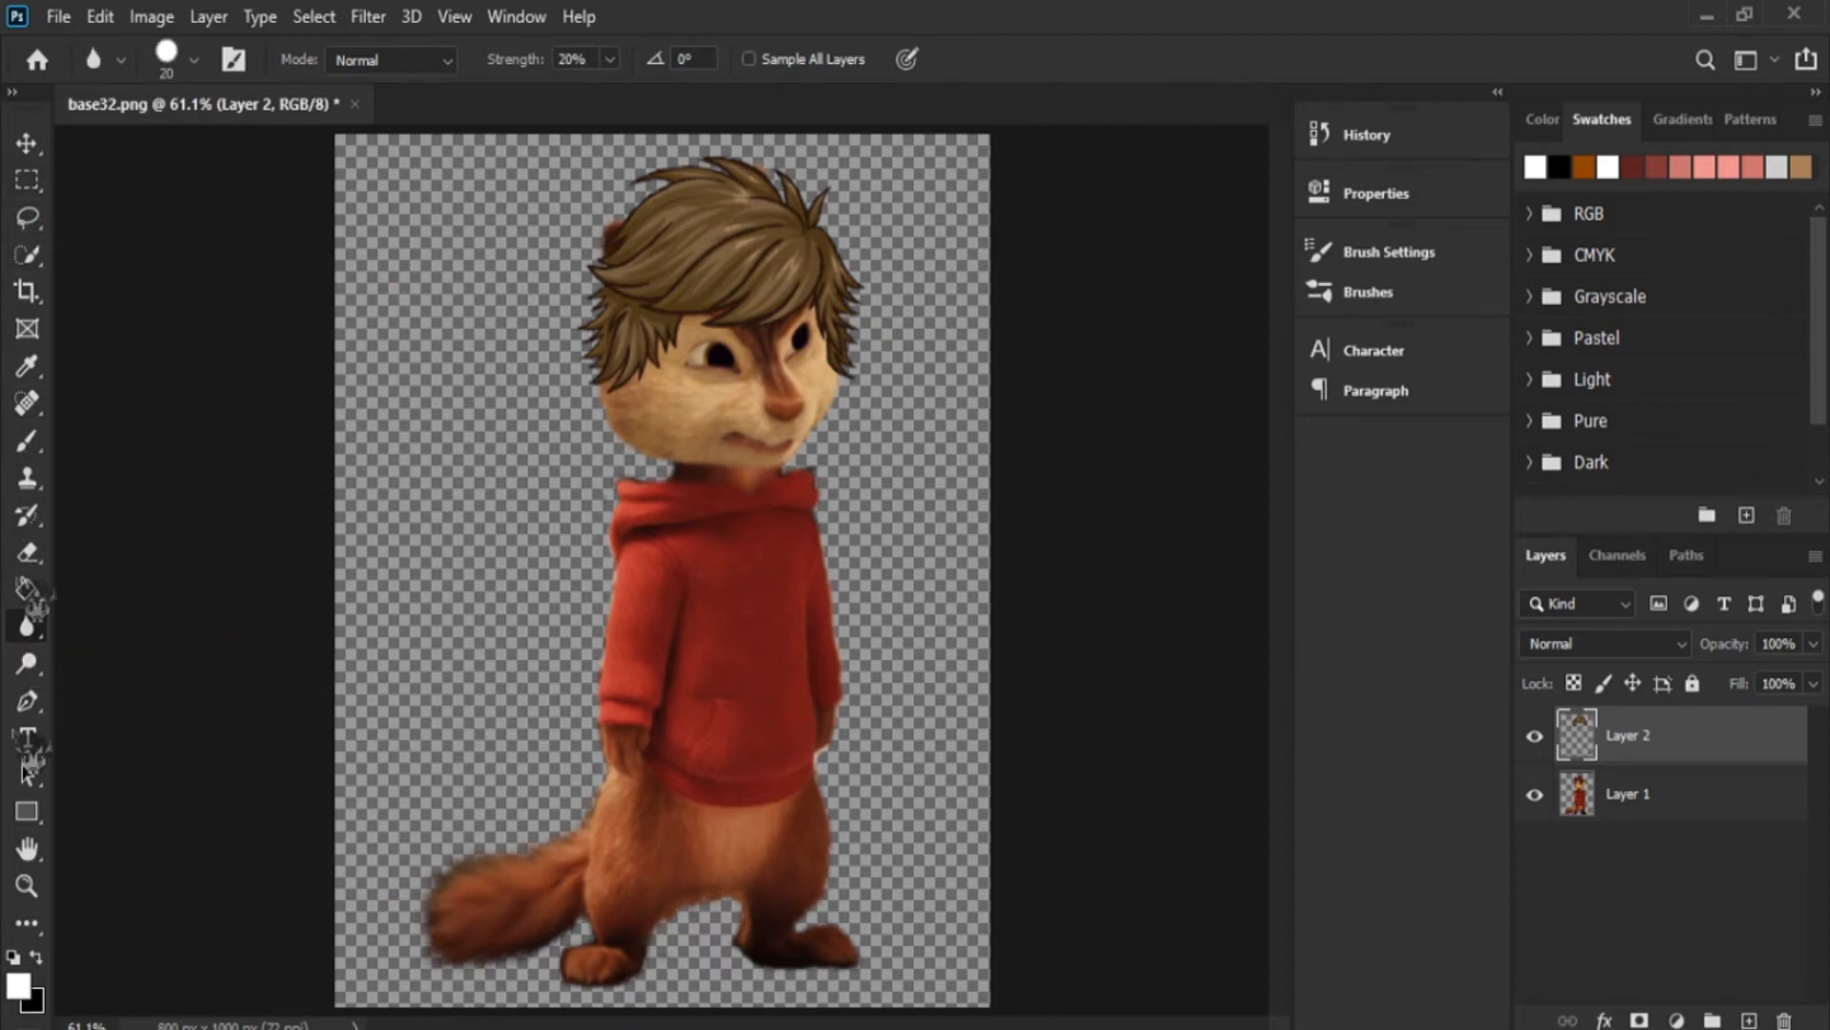
right_click(27, 629)
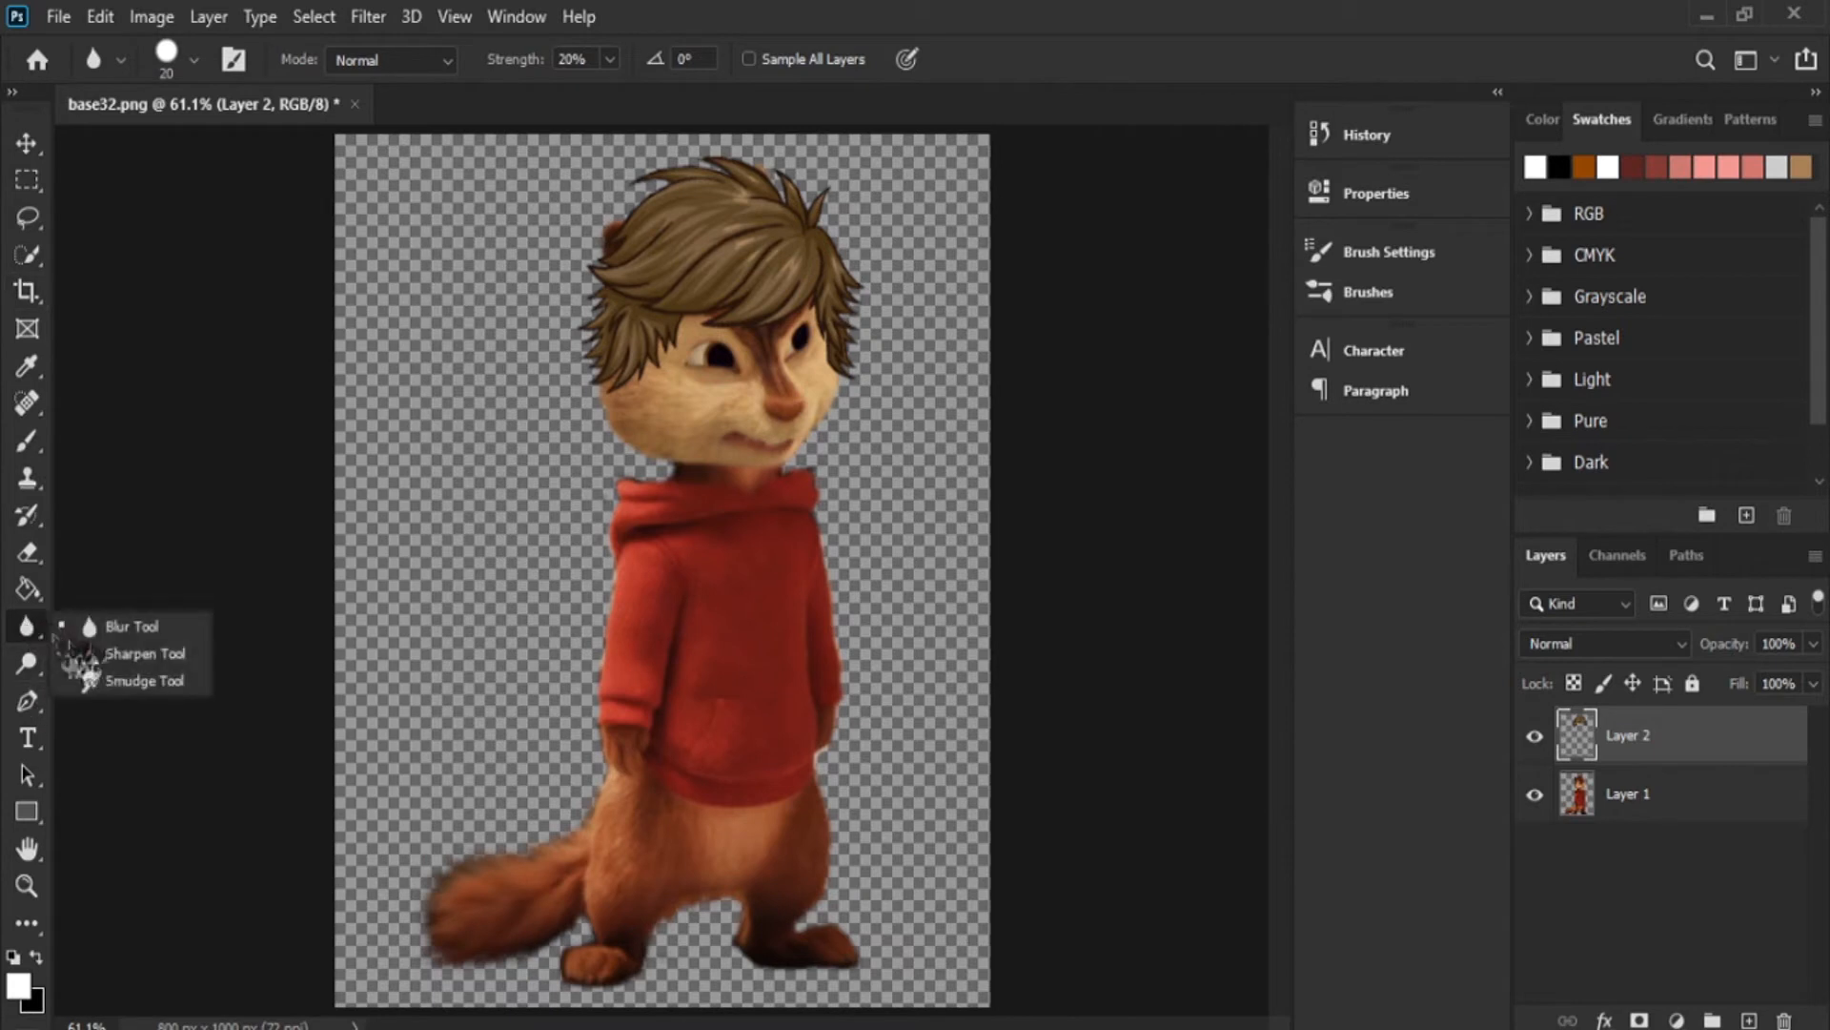
left_click(143, 680)
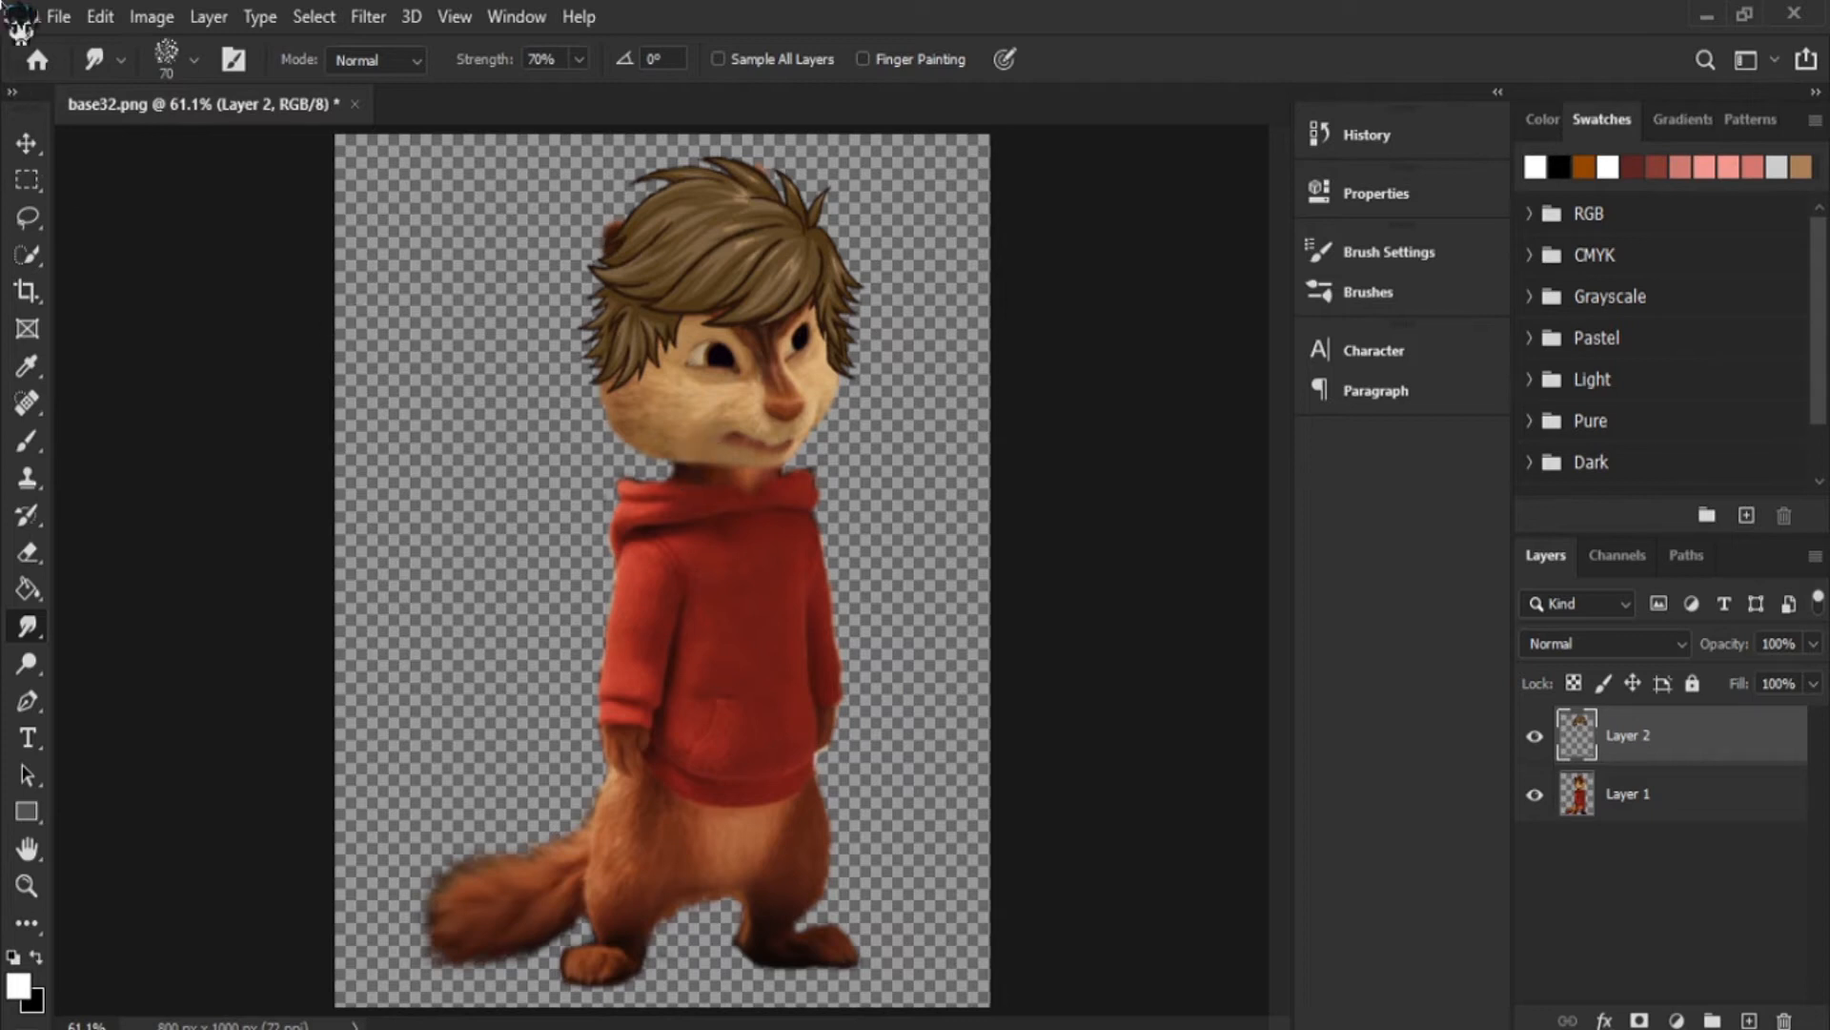
- Try a Smudge brush size of 50 px and restore it to 70 px
left_click(195, 64)
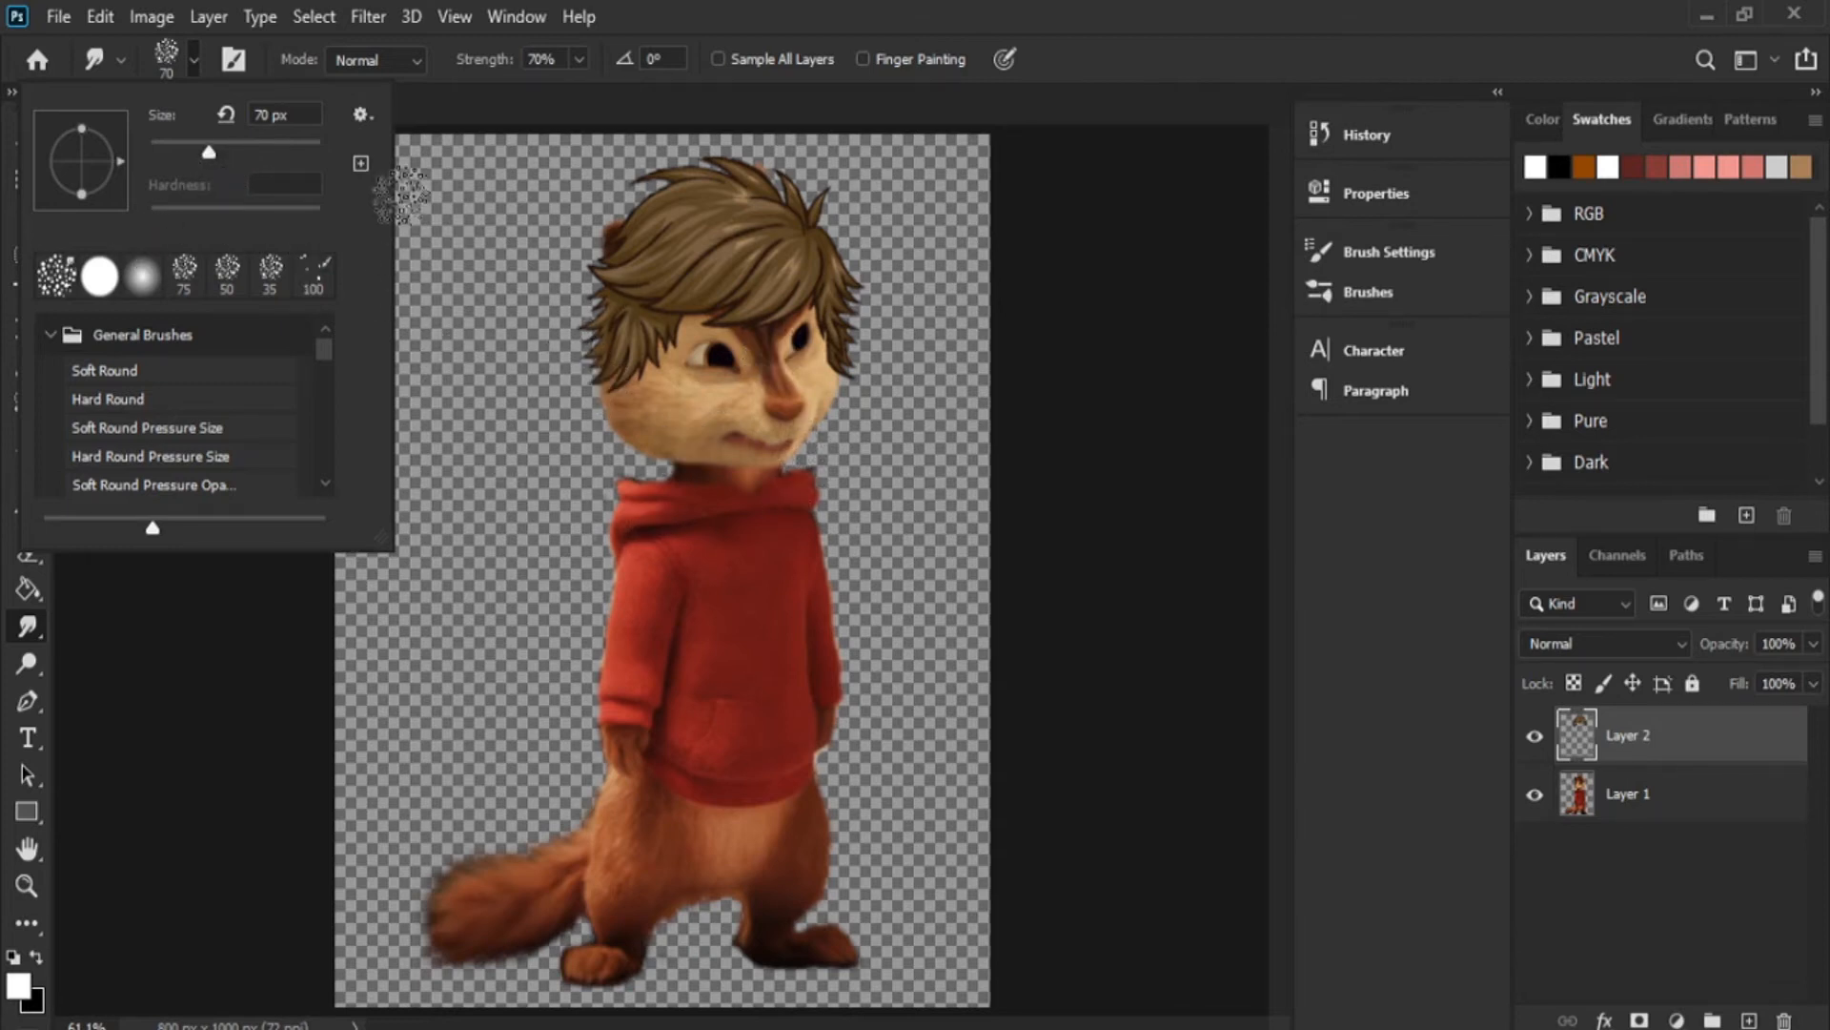
mouse_move(209, 143)
left_mouse_down()
mouse_move(230, 151)
mouse_move(191, 151)
left_mouse_up()
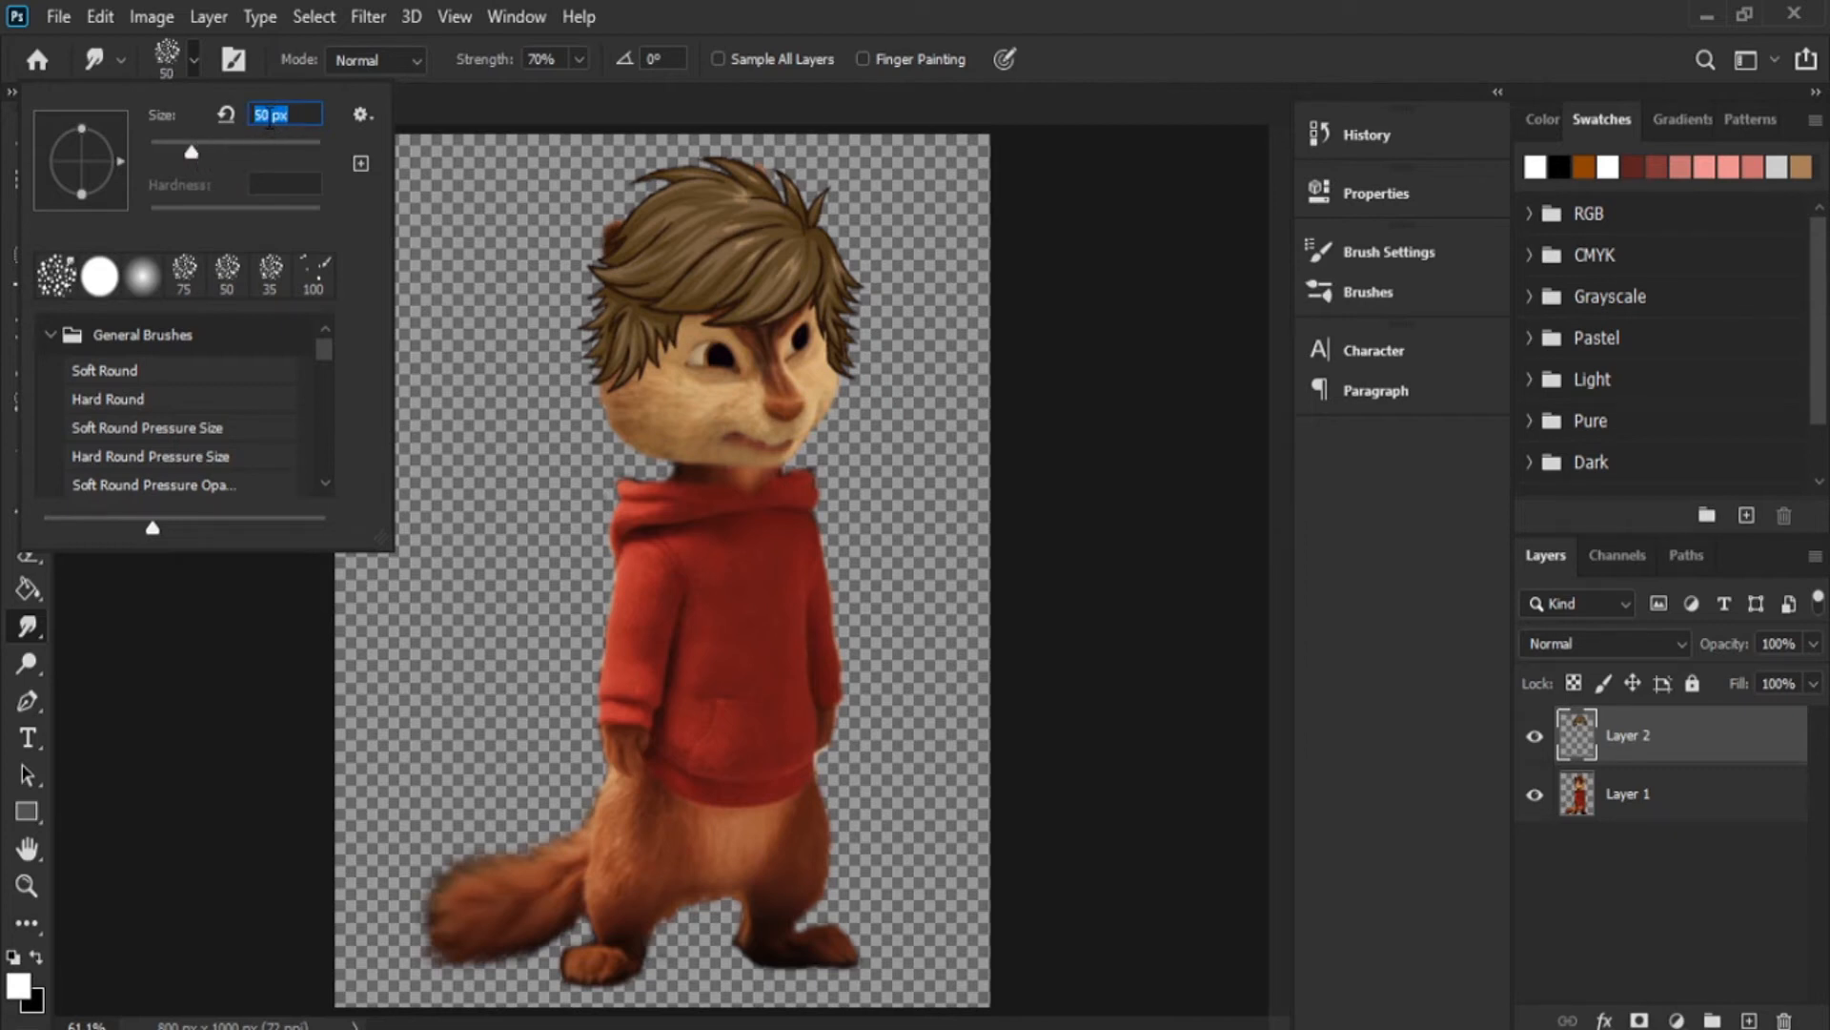
left_click(263, 116)
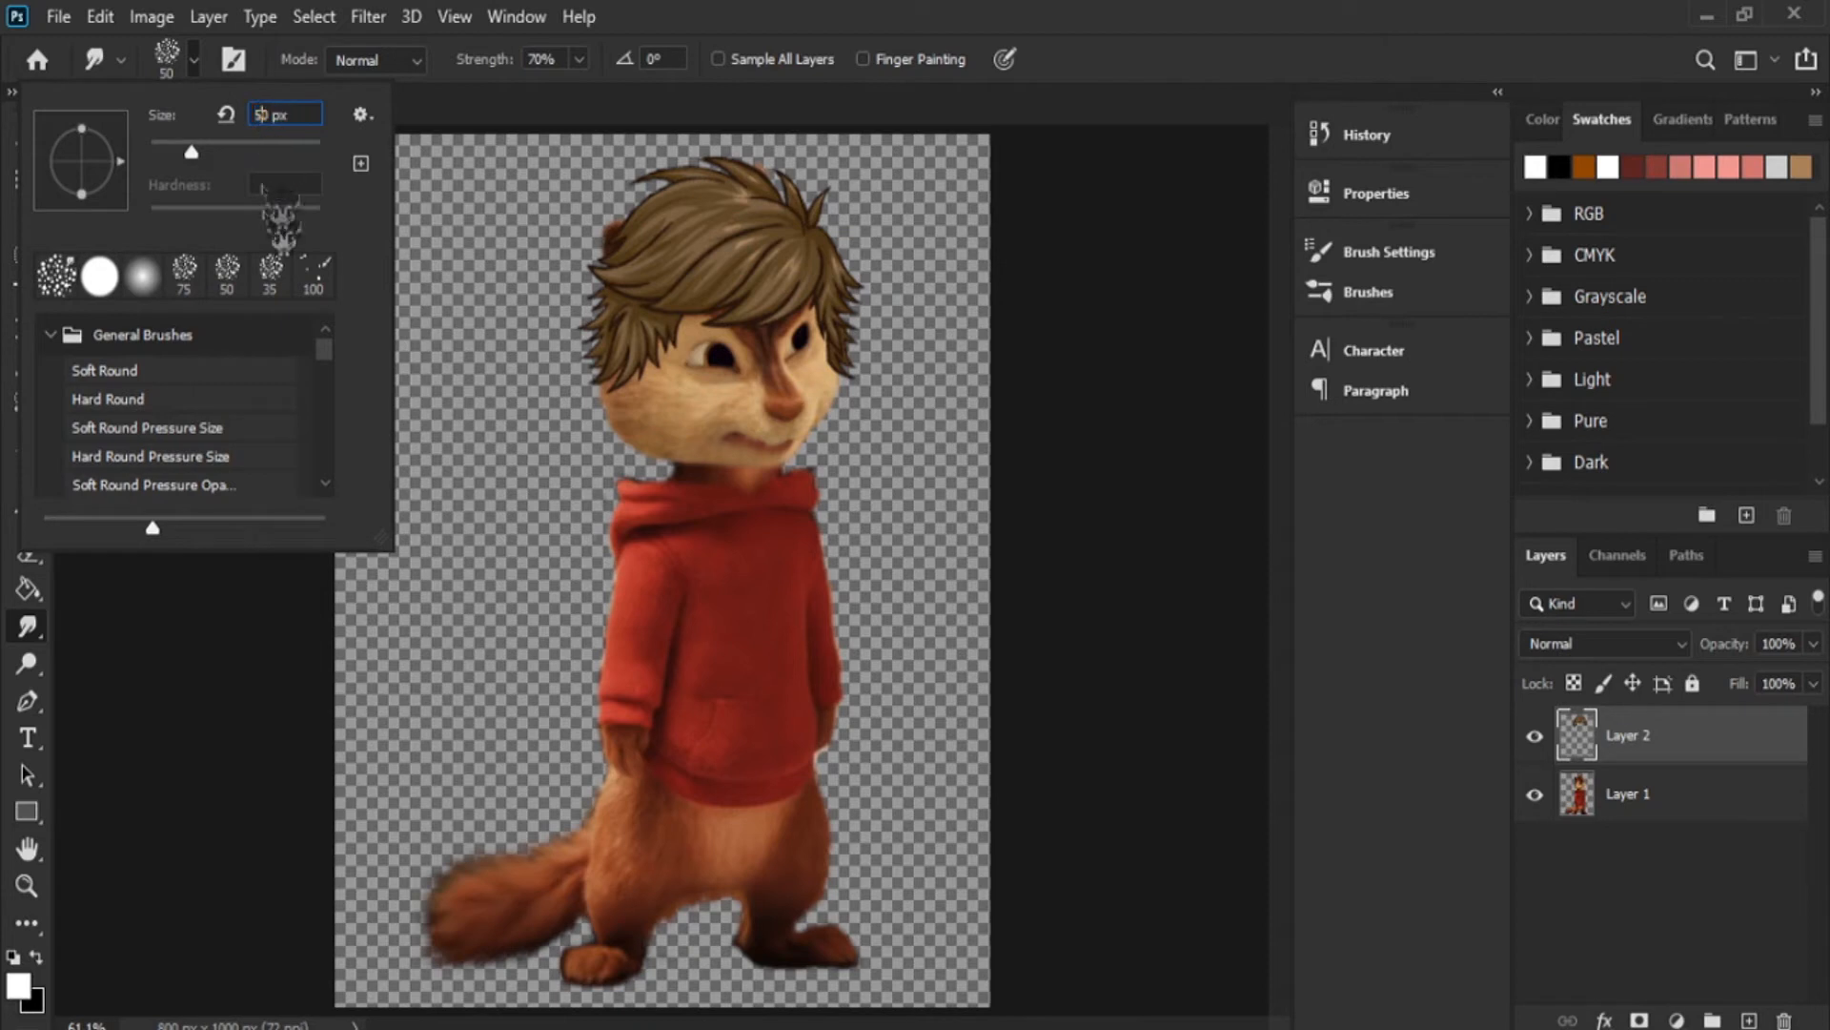
key("BackSpace")
type("7")
key("Return")
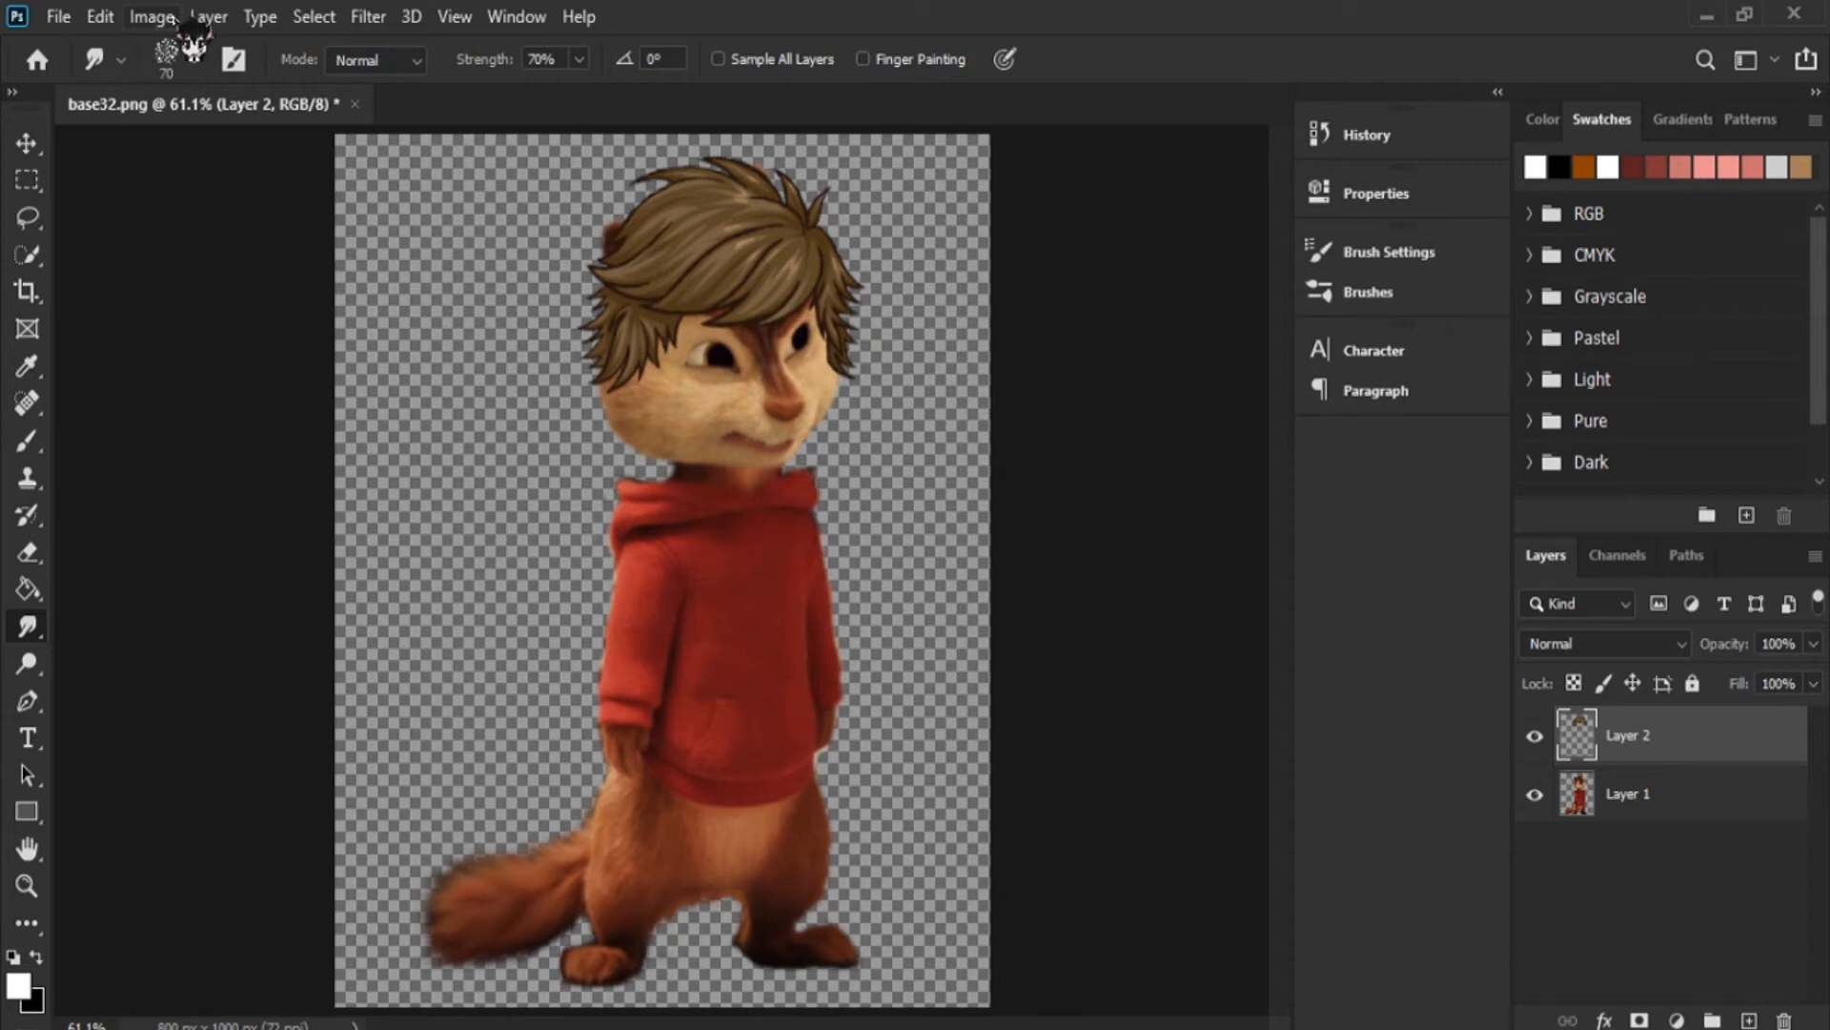
- Desaturate the hair on Layer 2 with a Hue/Saturation adjustment, setting Saturation to -100
left_click(157, 17)
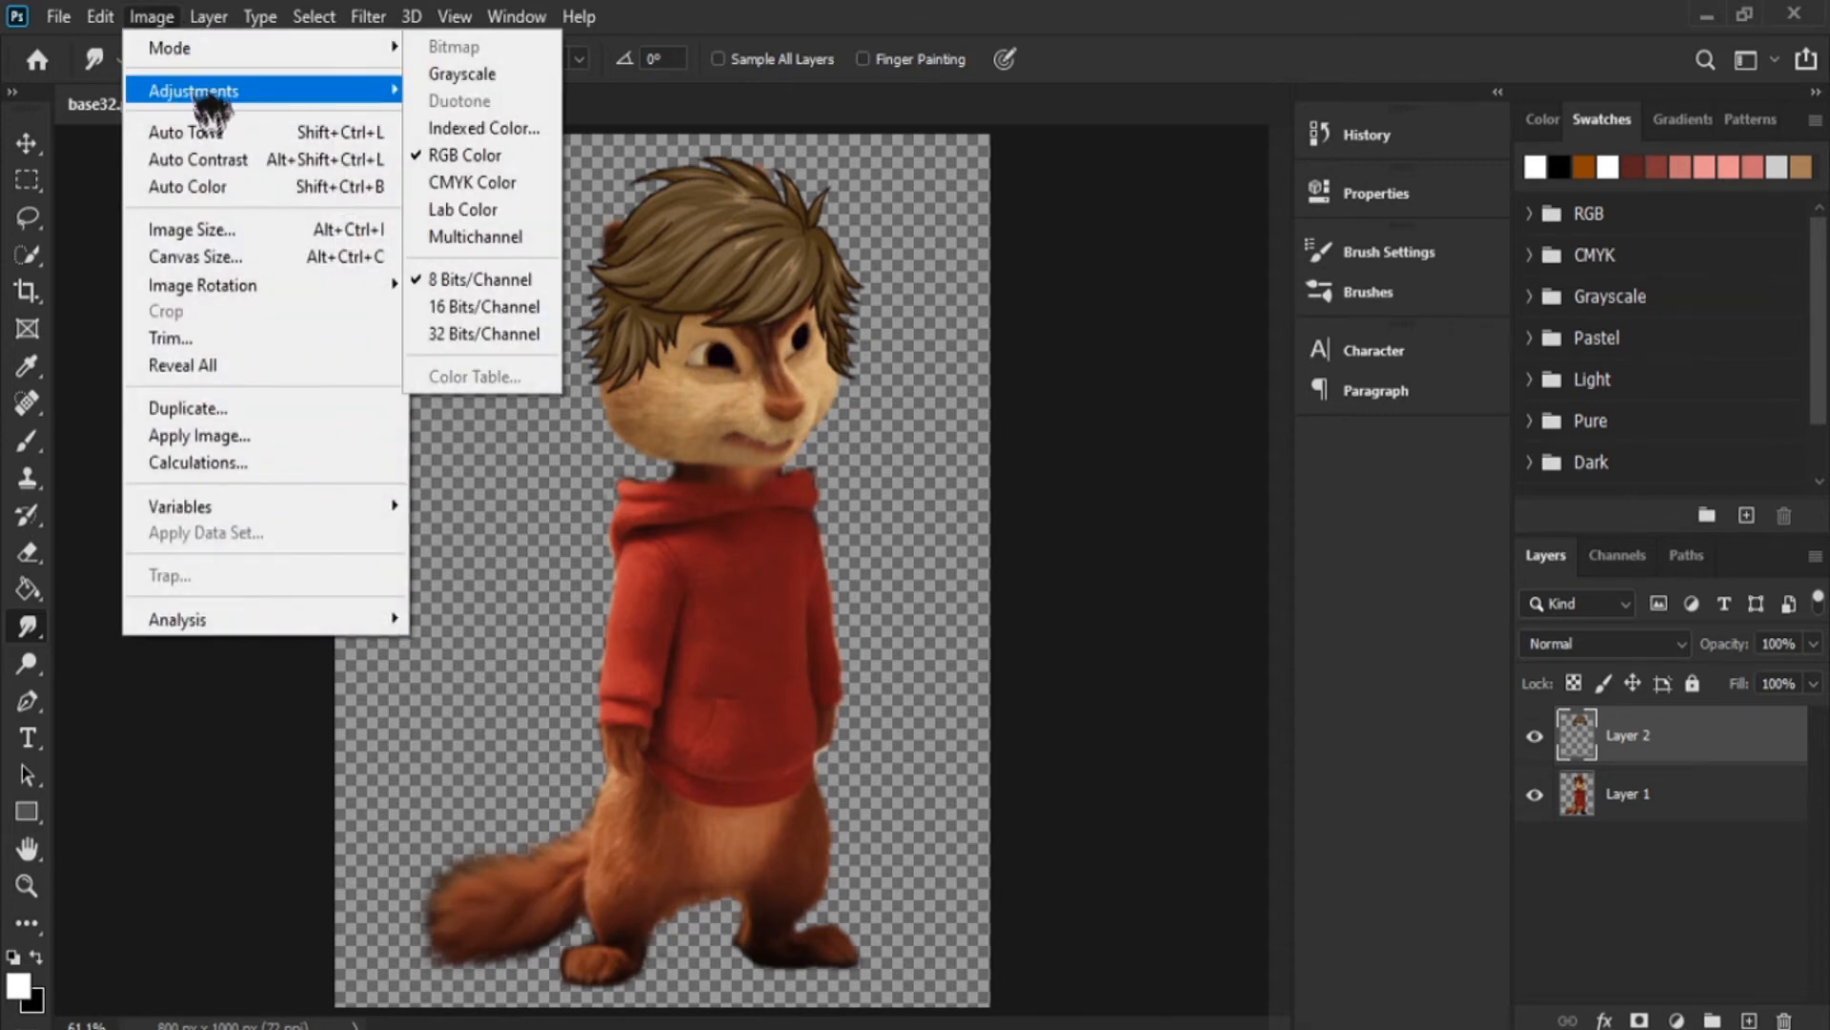
mouse_move(196, 92)
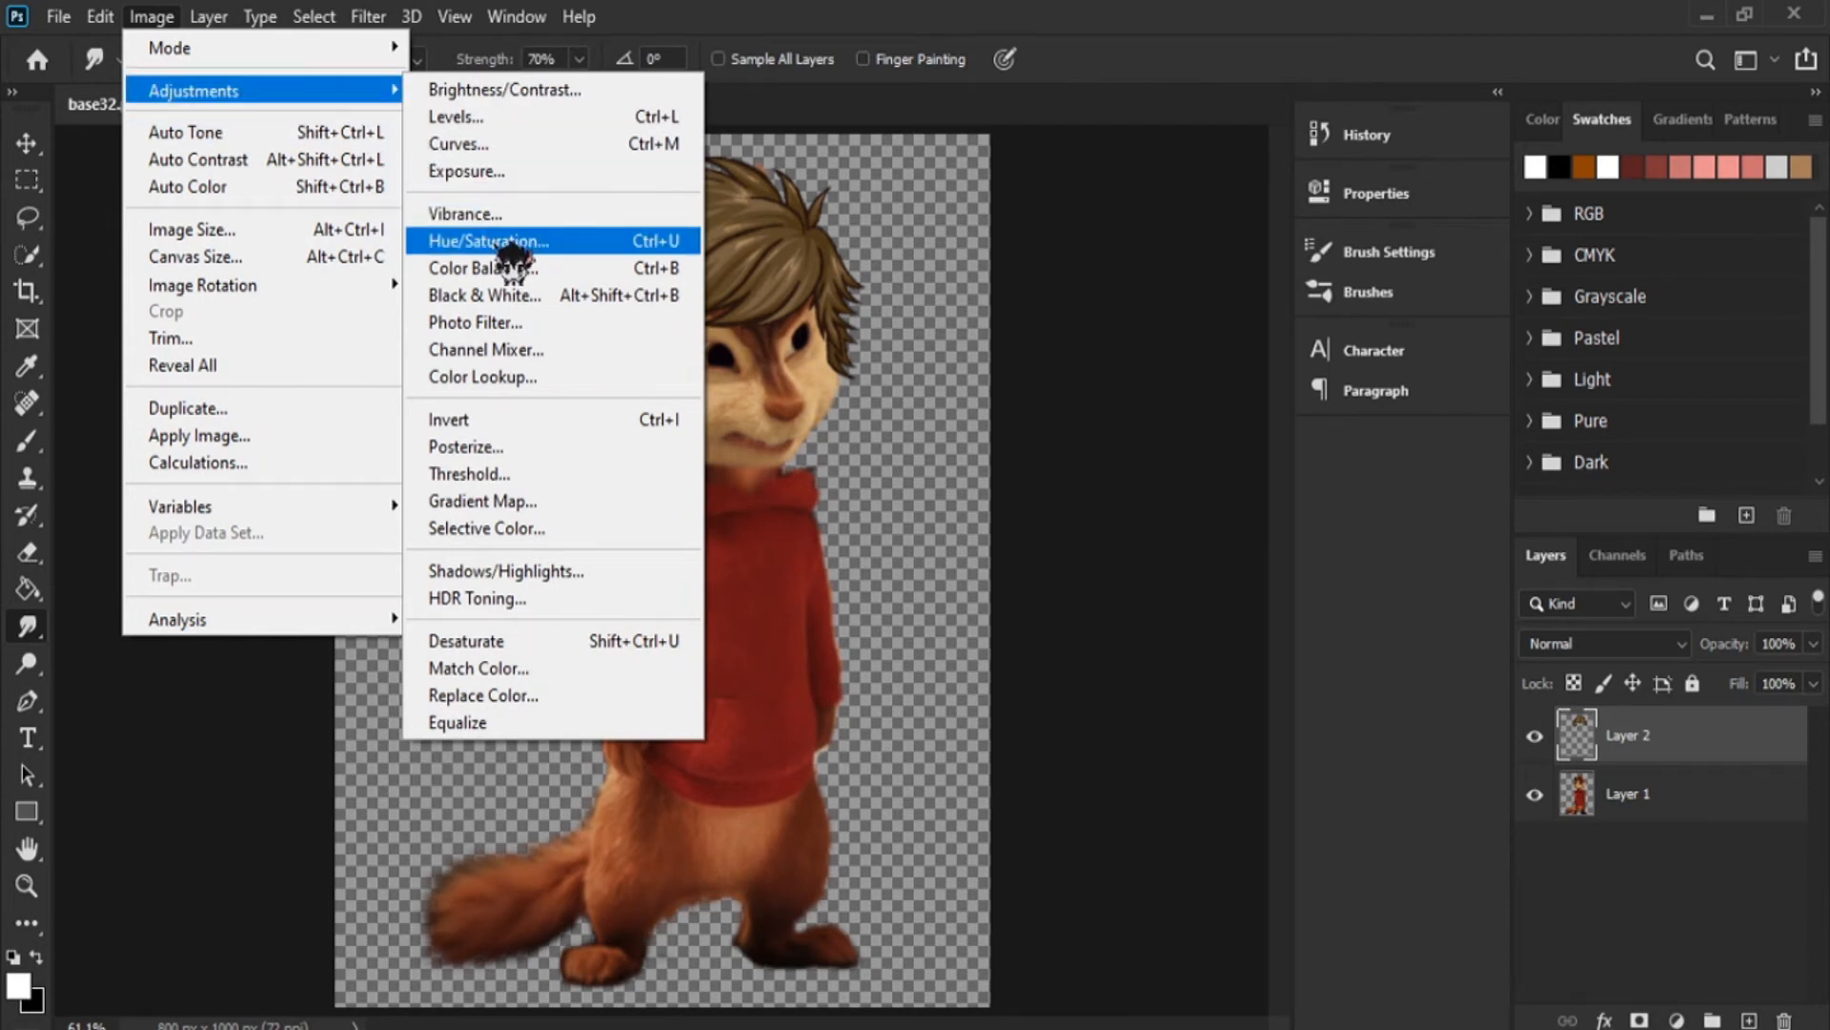
left_click(526, 243)
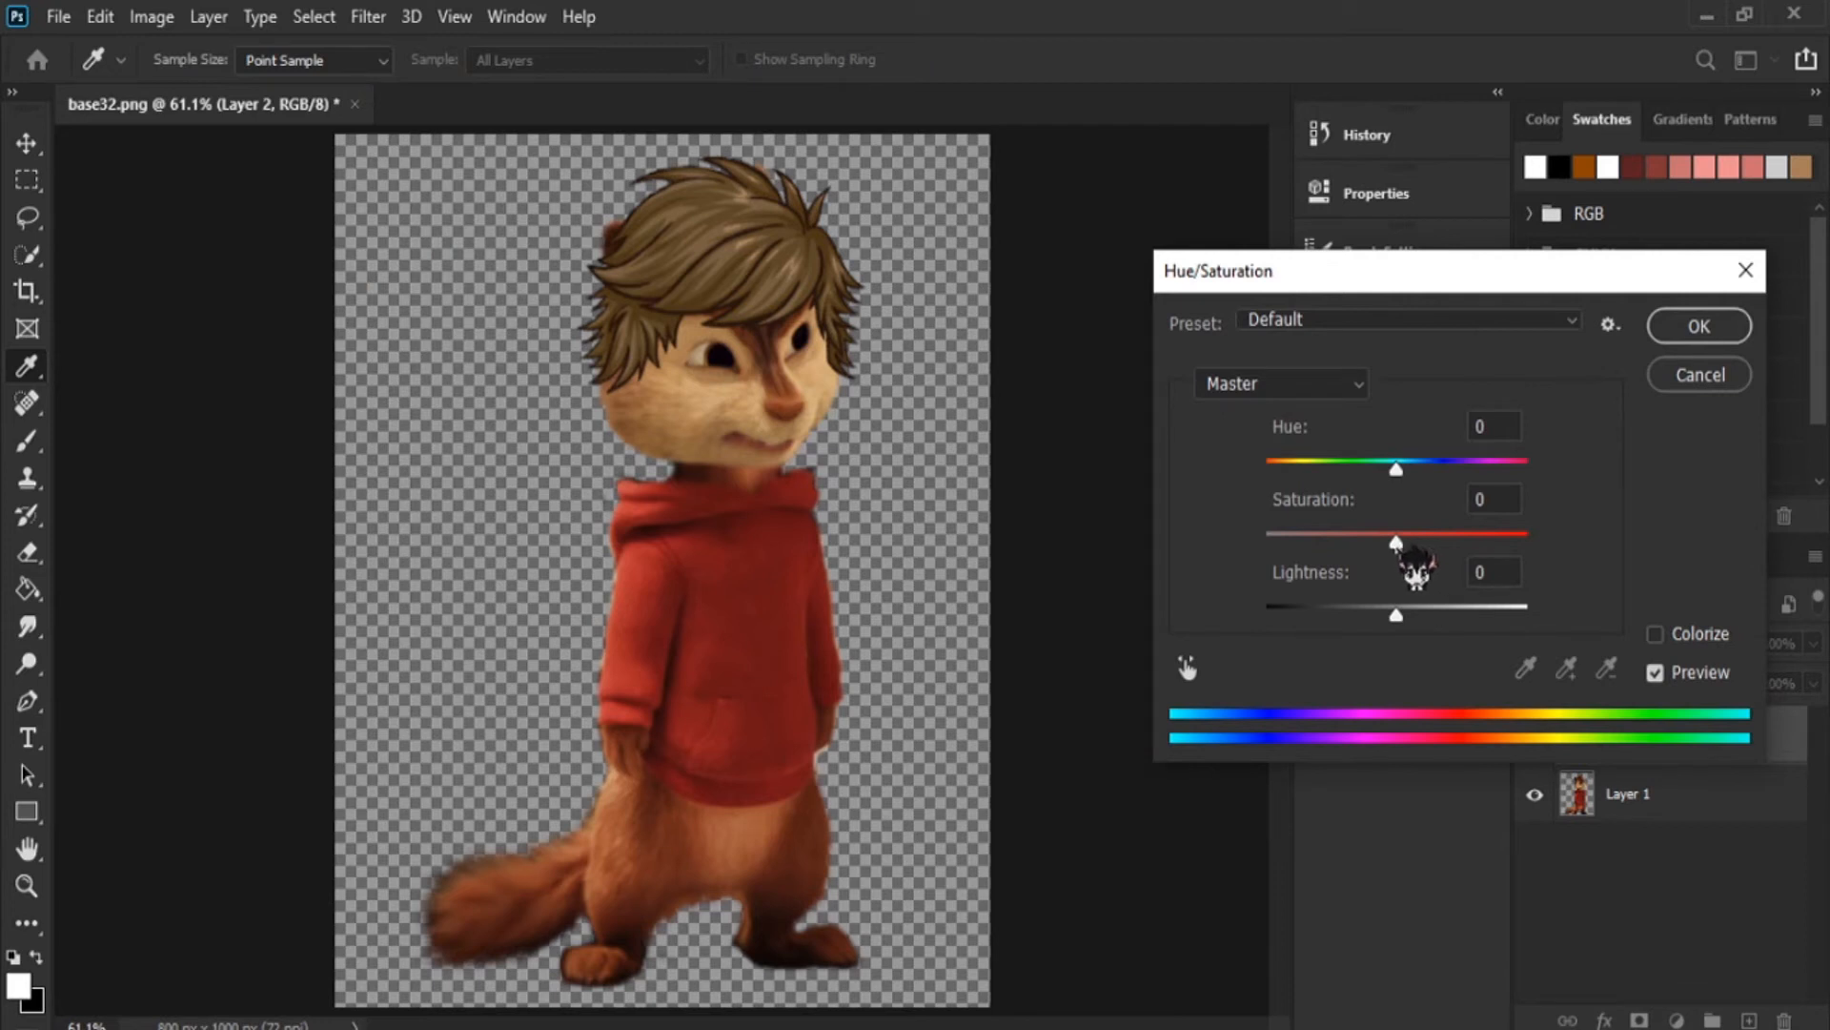
left_click_drag(1397, 545, 1035, 550)
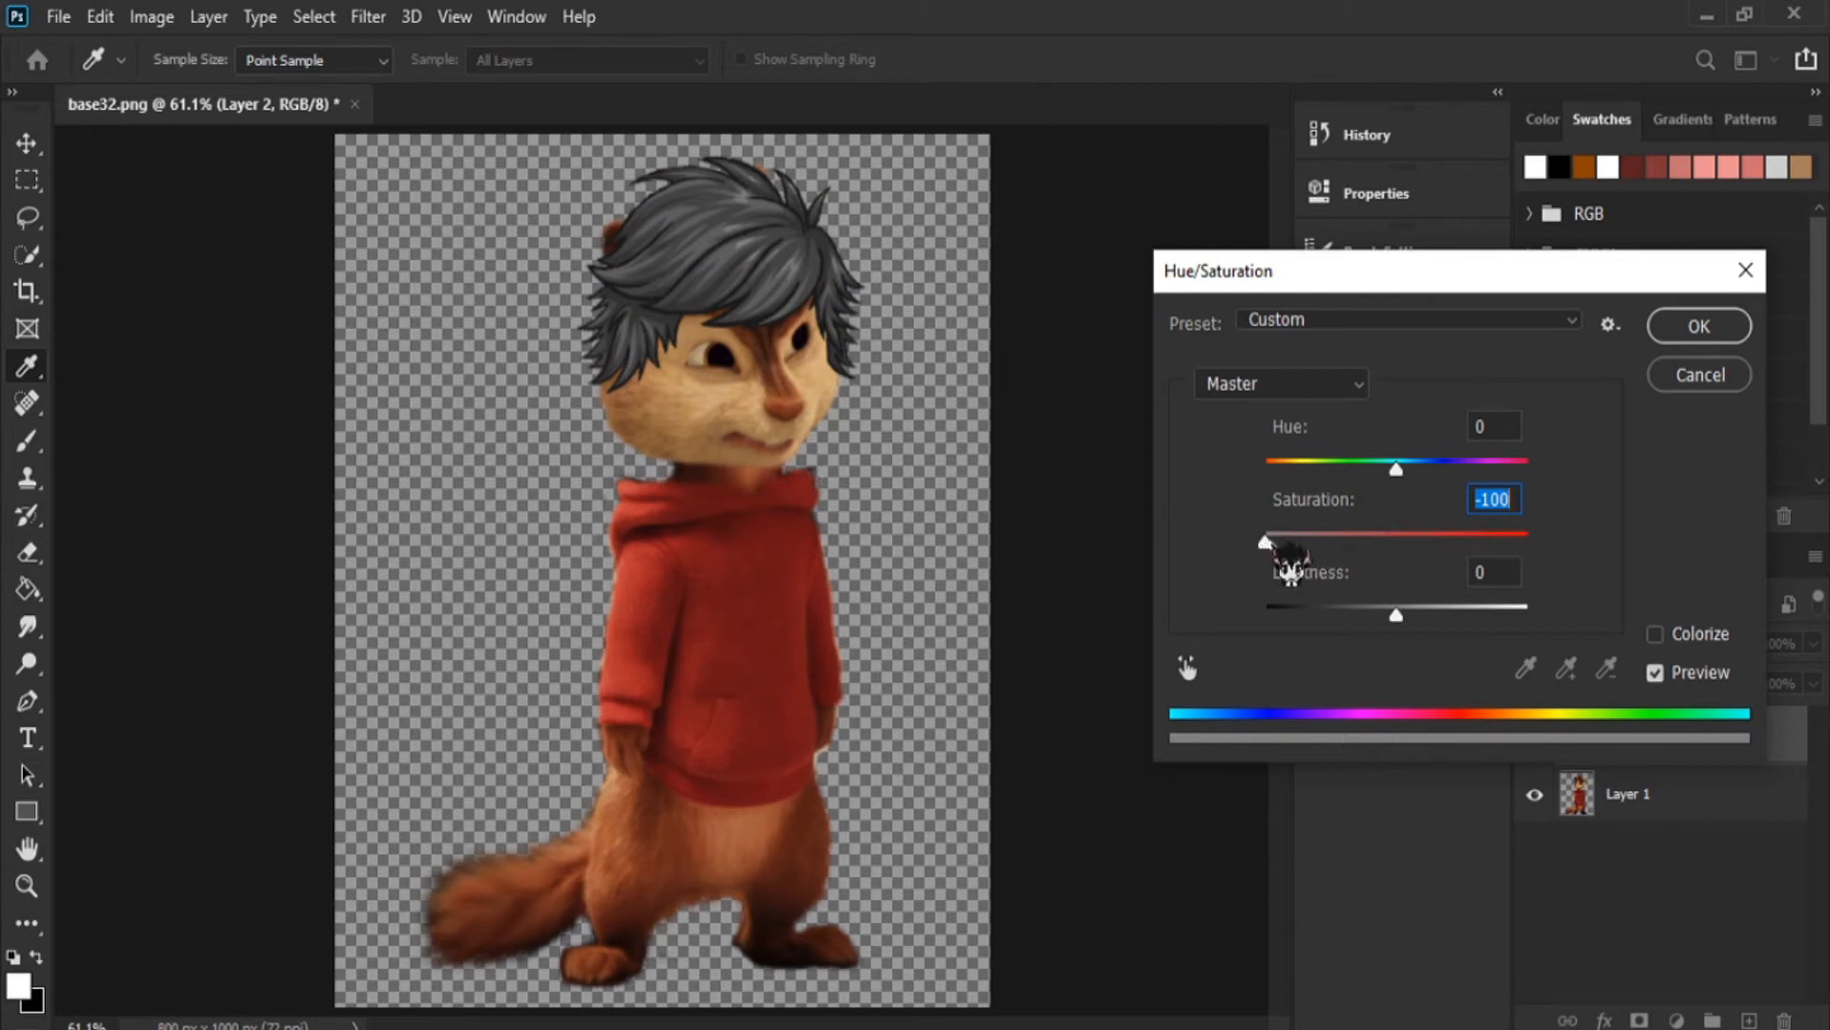
left_click_drag(1268, 545, 1554, 557)
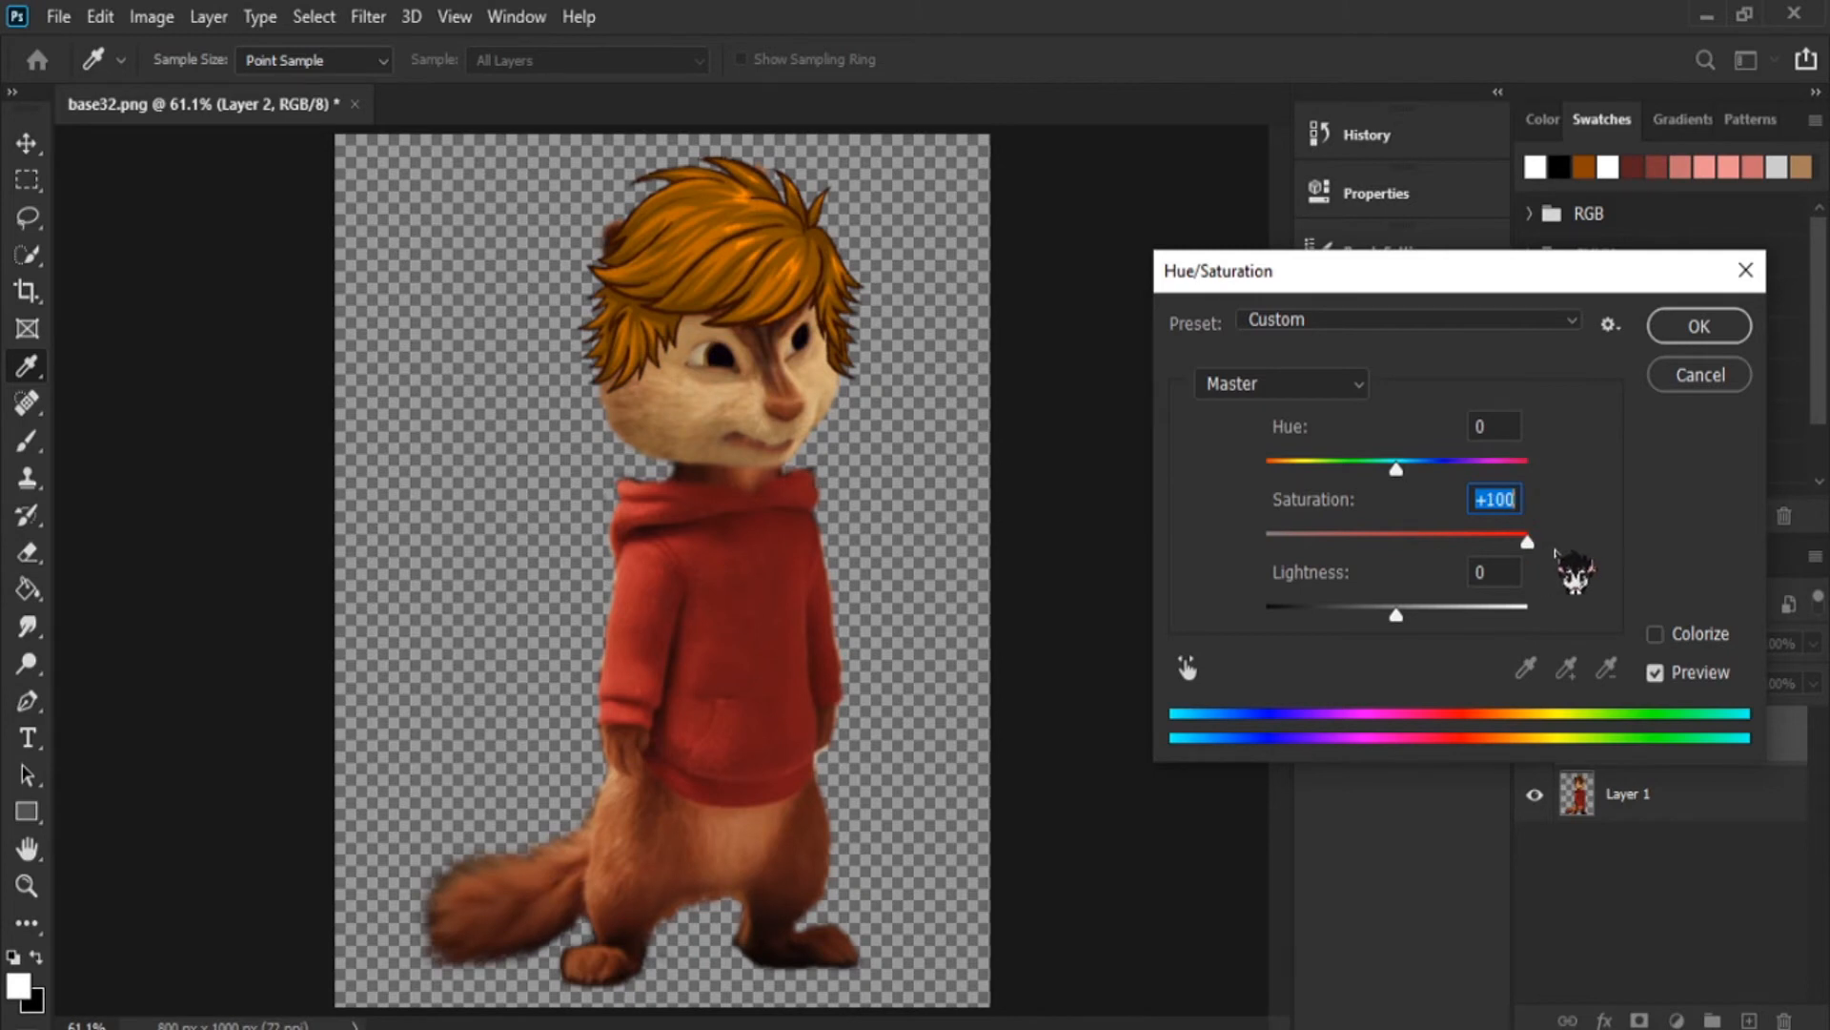
left_click_drag(1556, 551, 1395, 560)
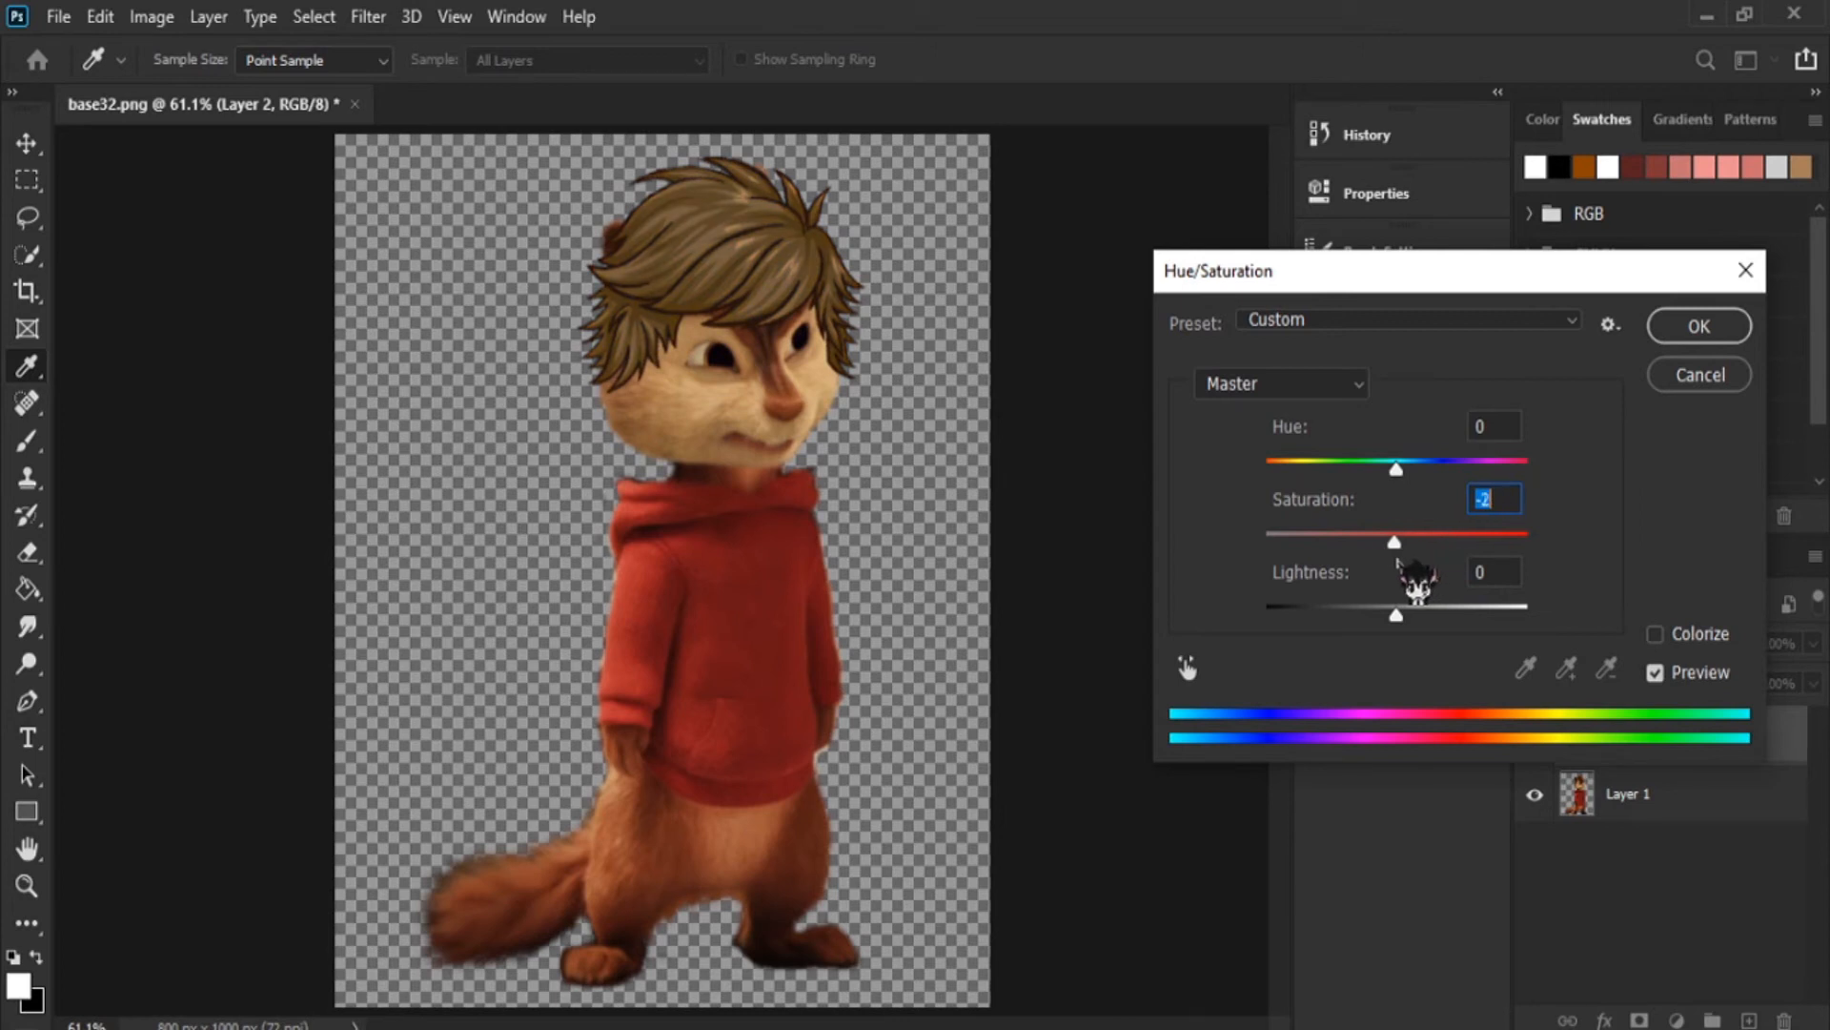
left_click_drag(1397, 562, 1205, 563)
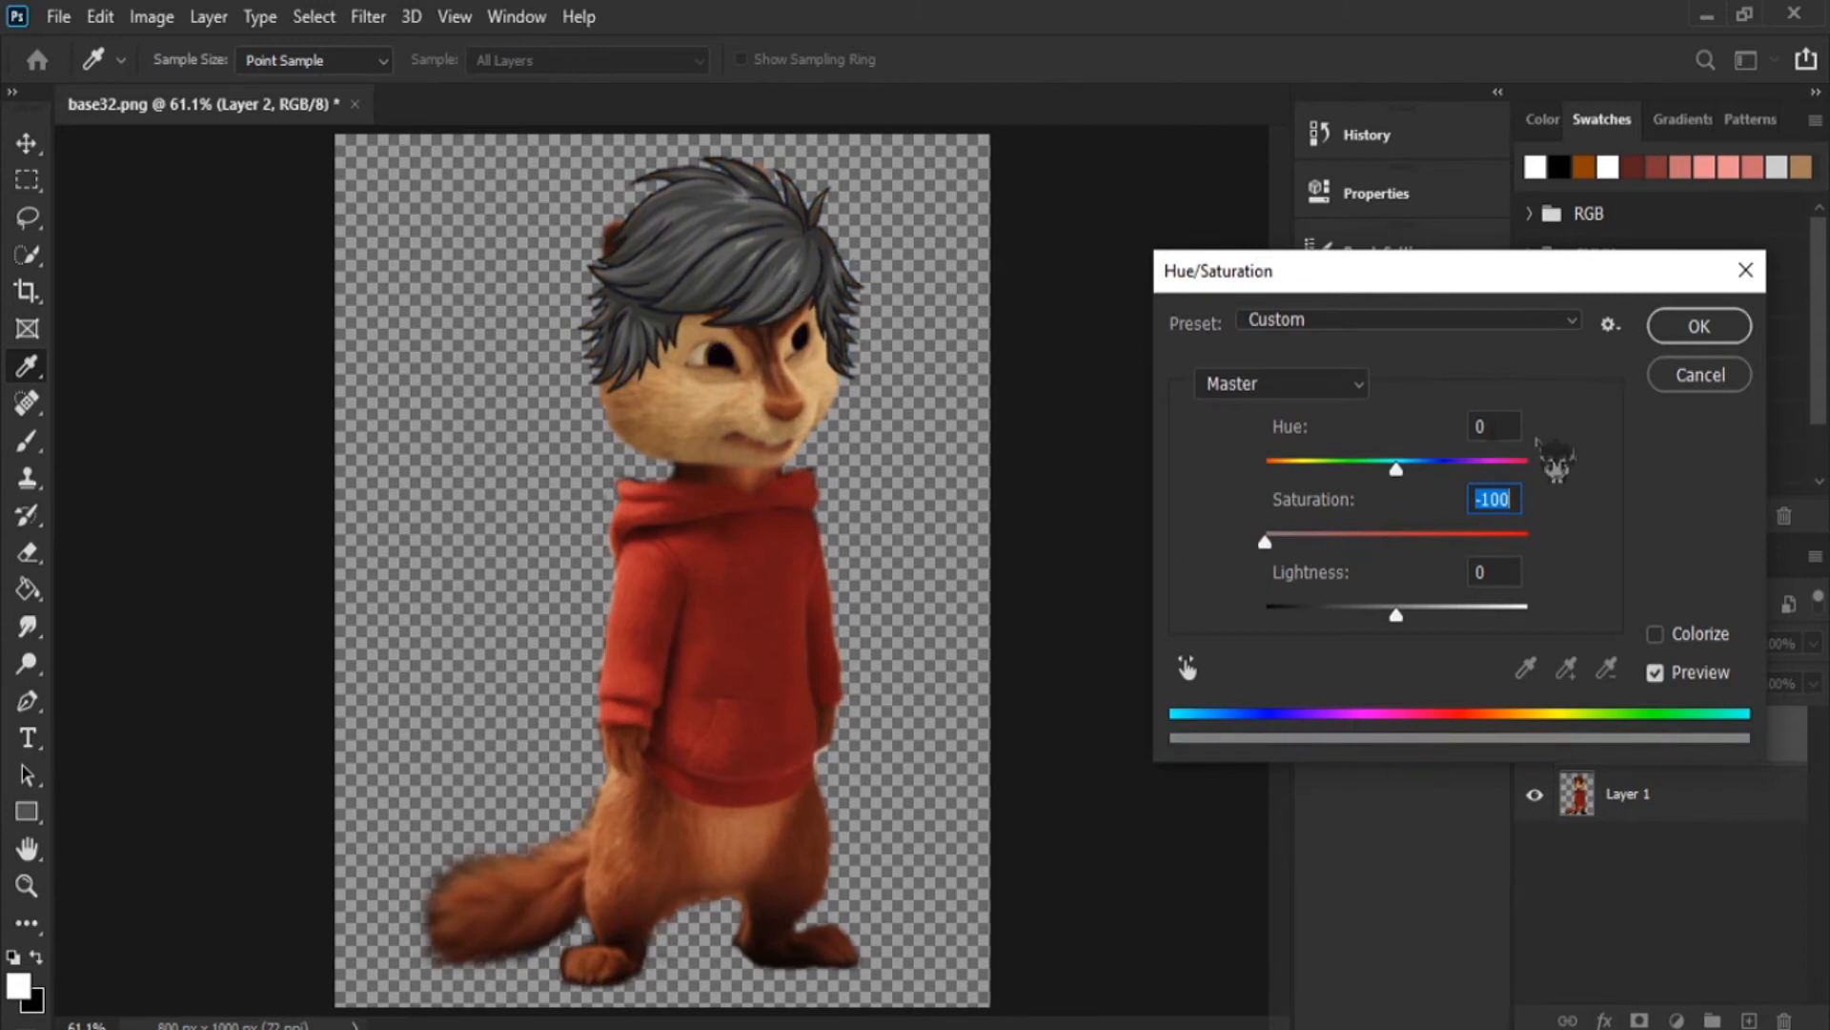
left_click(1699, 325)
key("r")
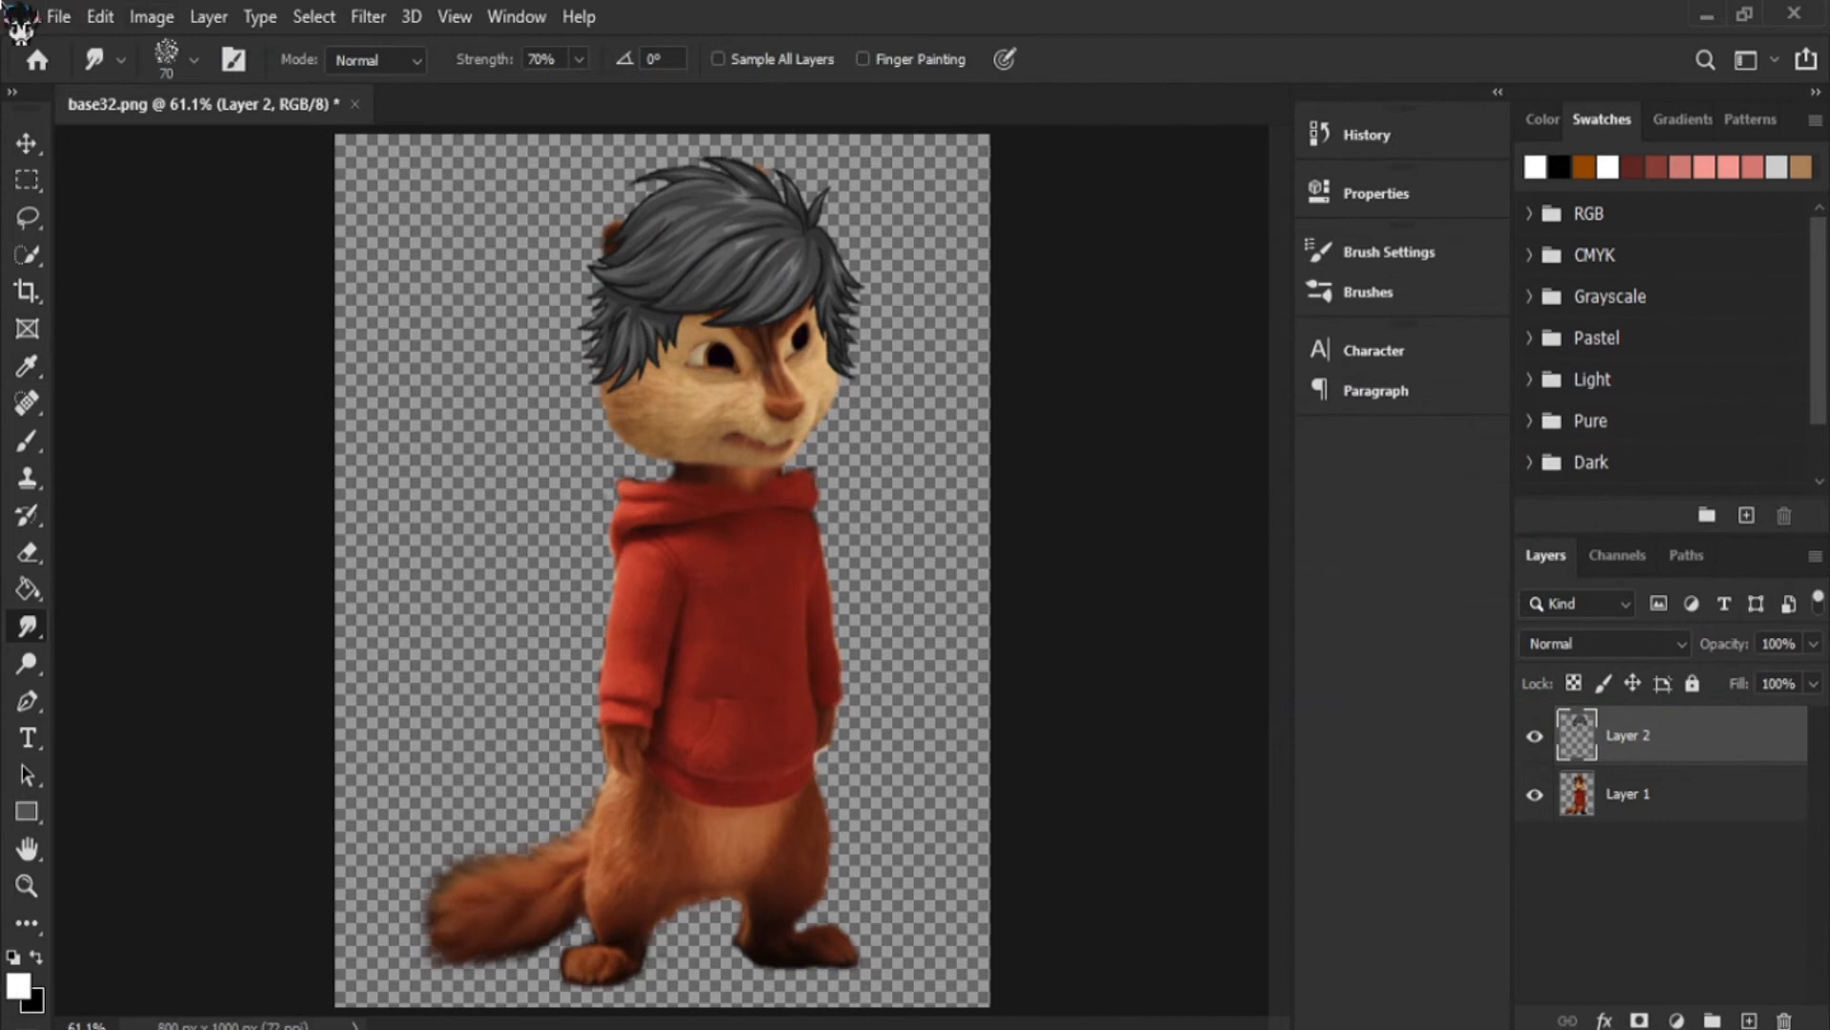
- Darken the hair to black with a Brightness/Contrast adjustment, setting Brightness to -150 and Contrast to 100
left_click(152, 16)
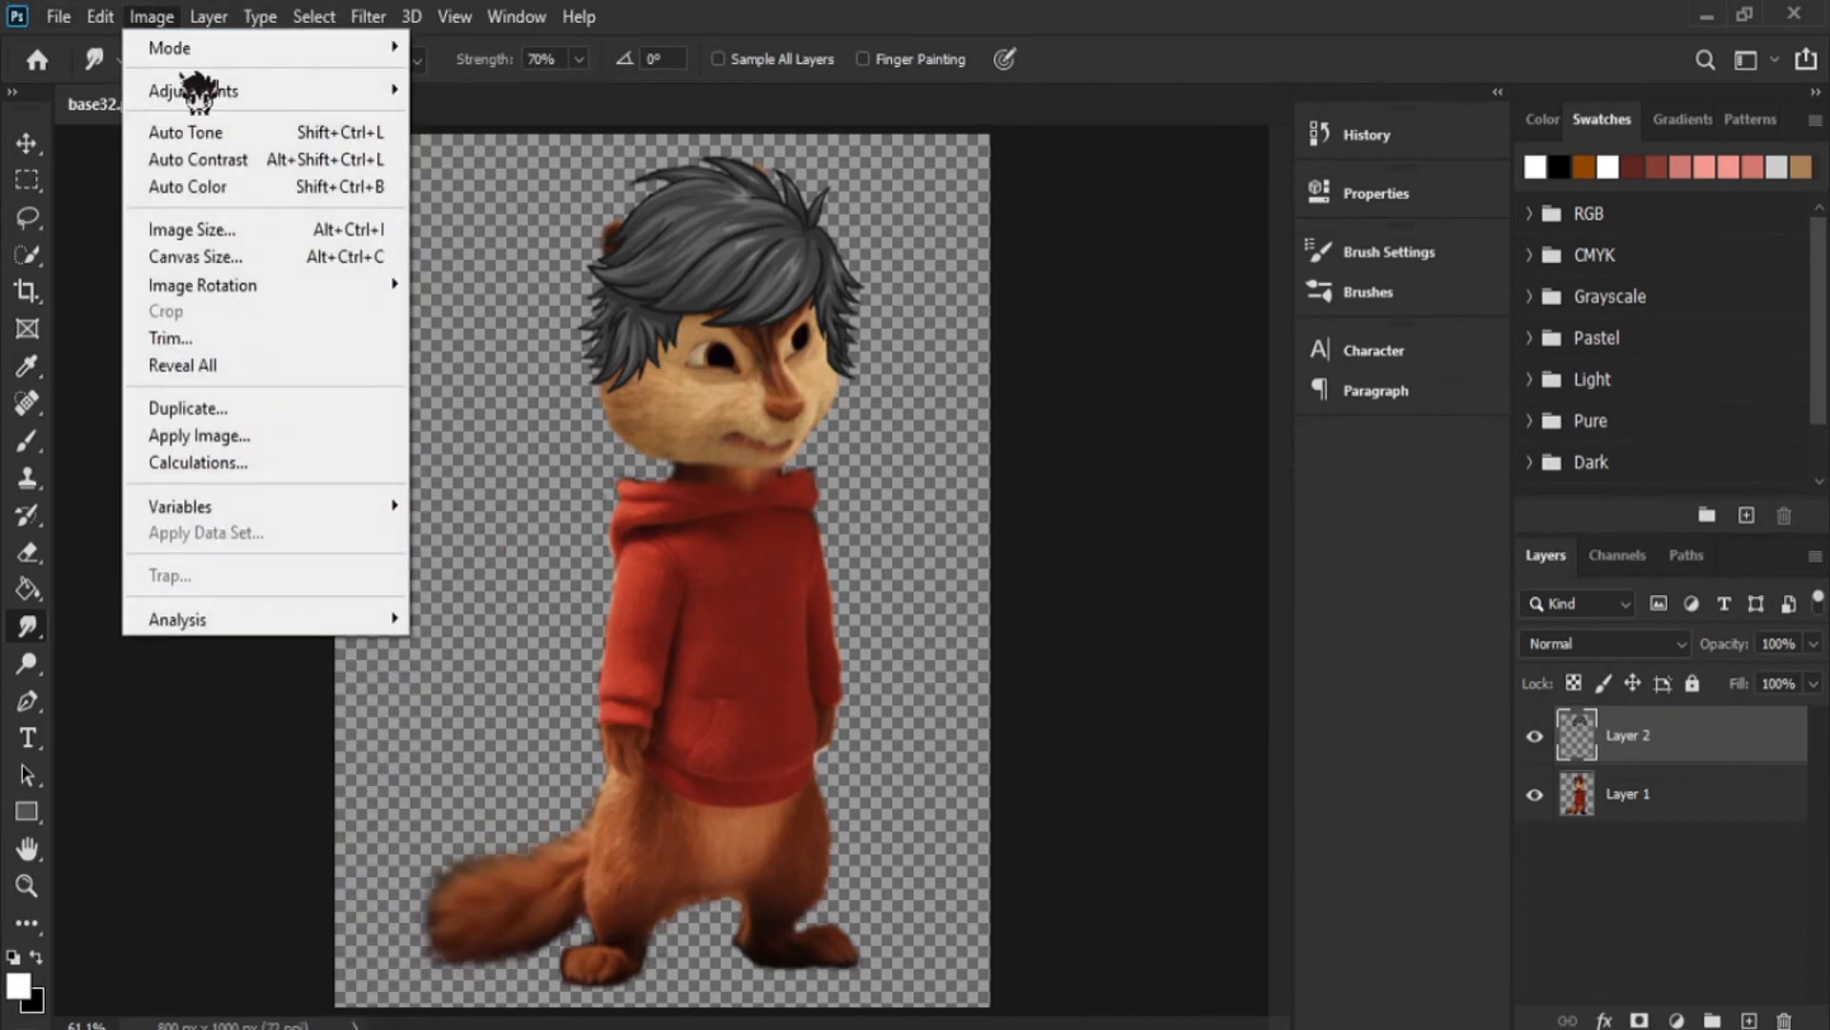
mouse_move(202, 91)
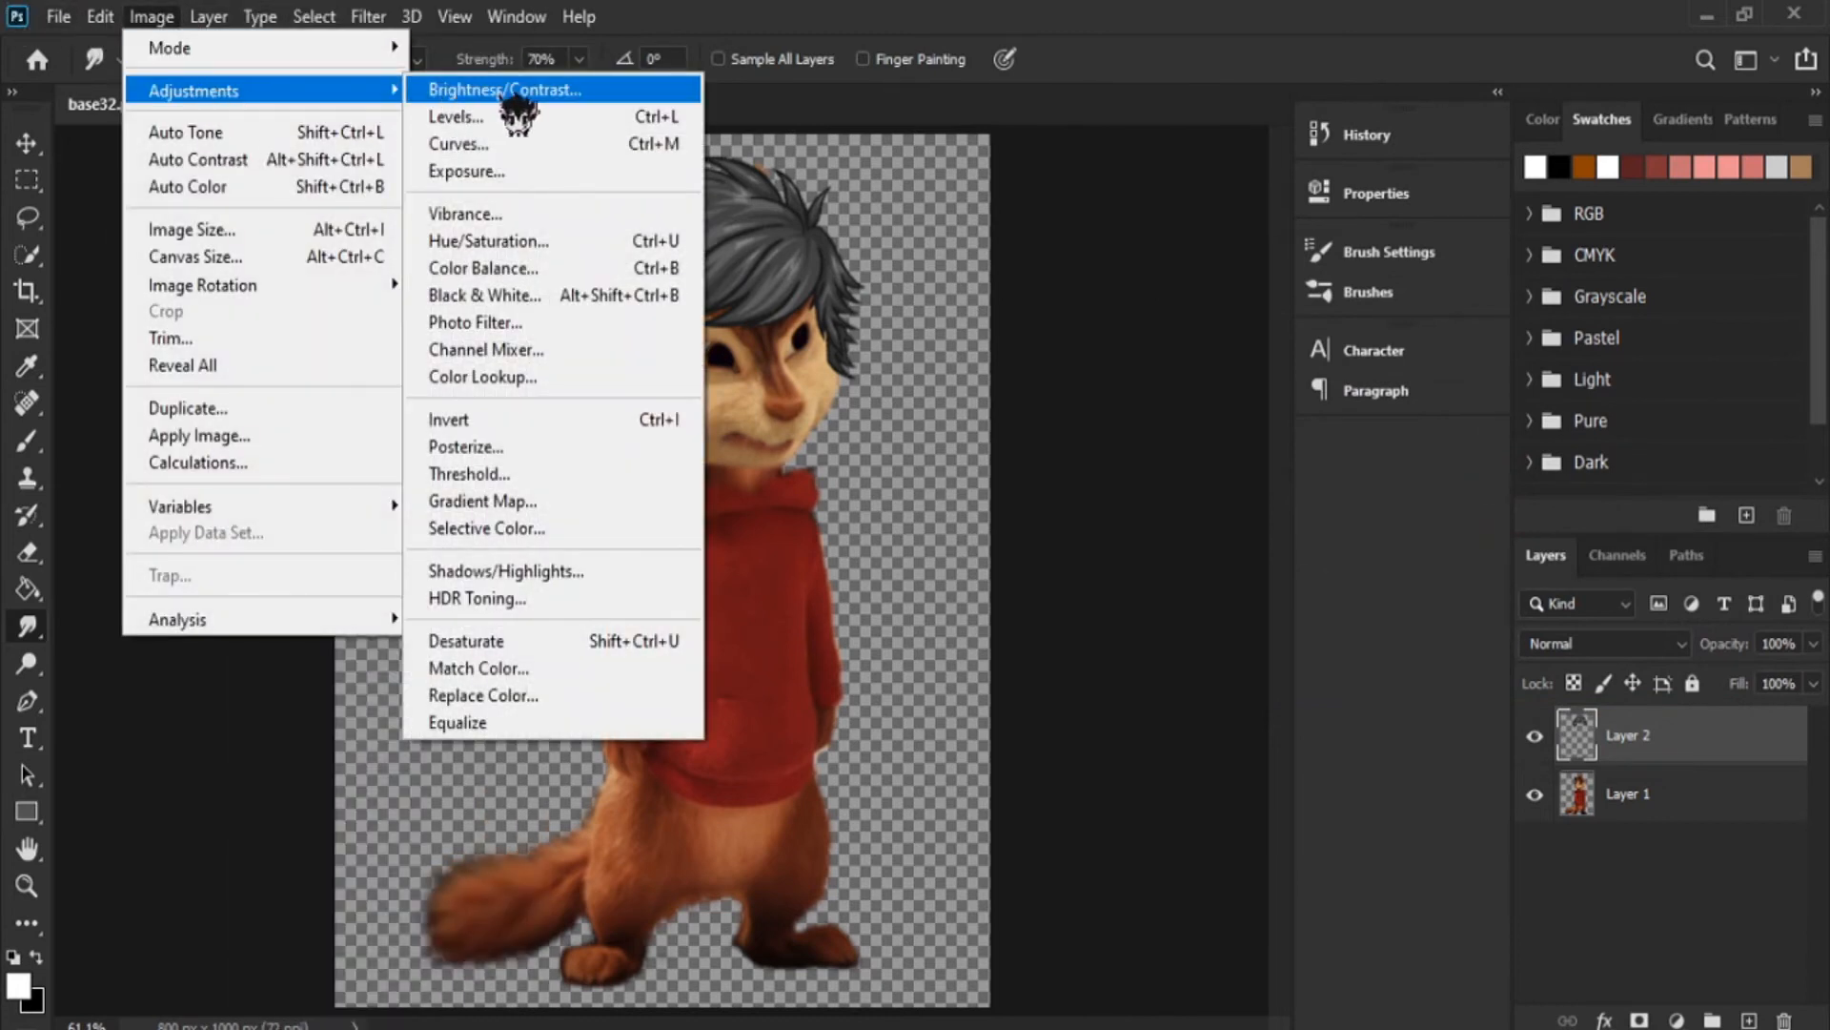
left_click(515, 100)
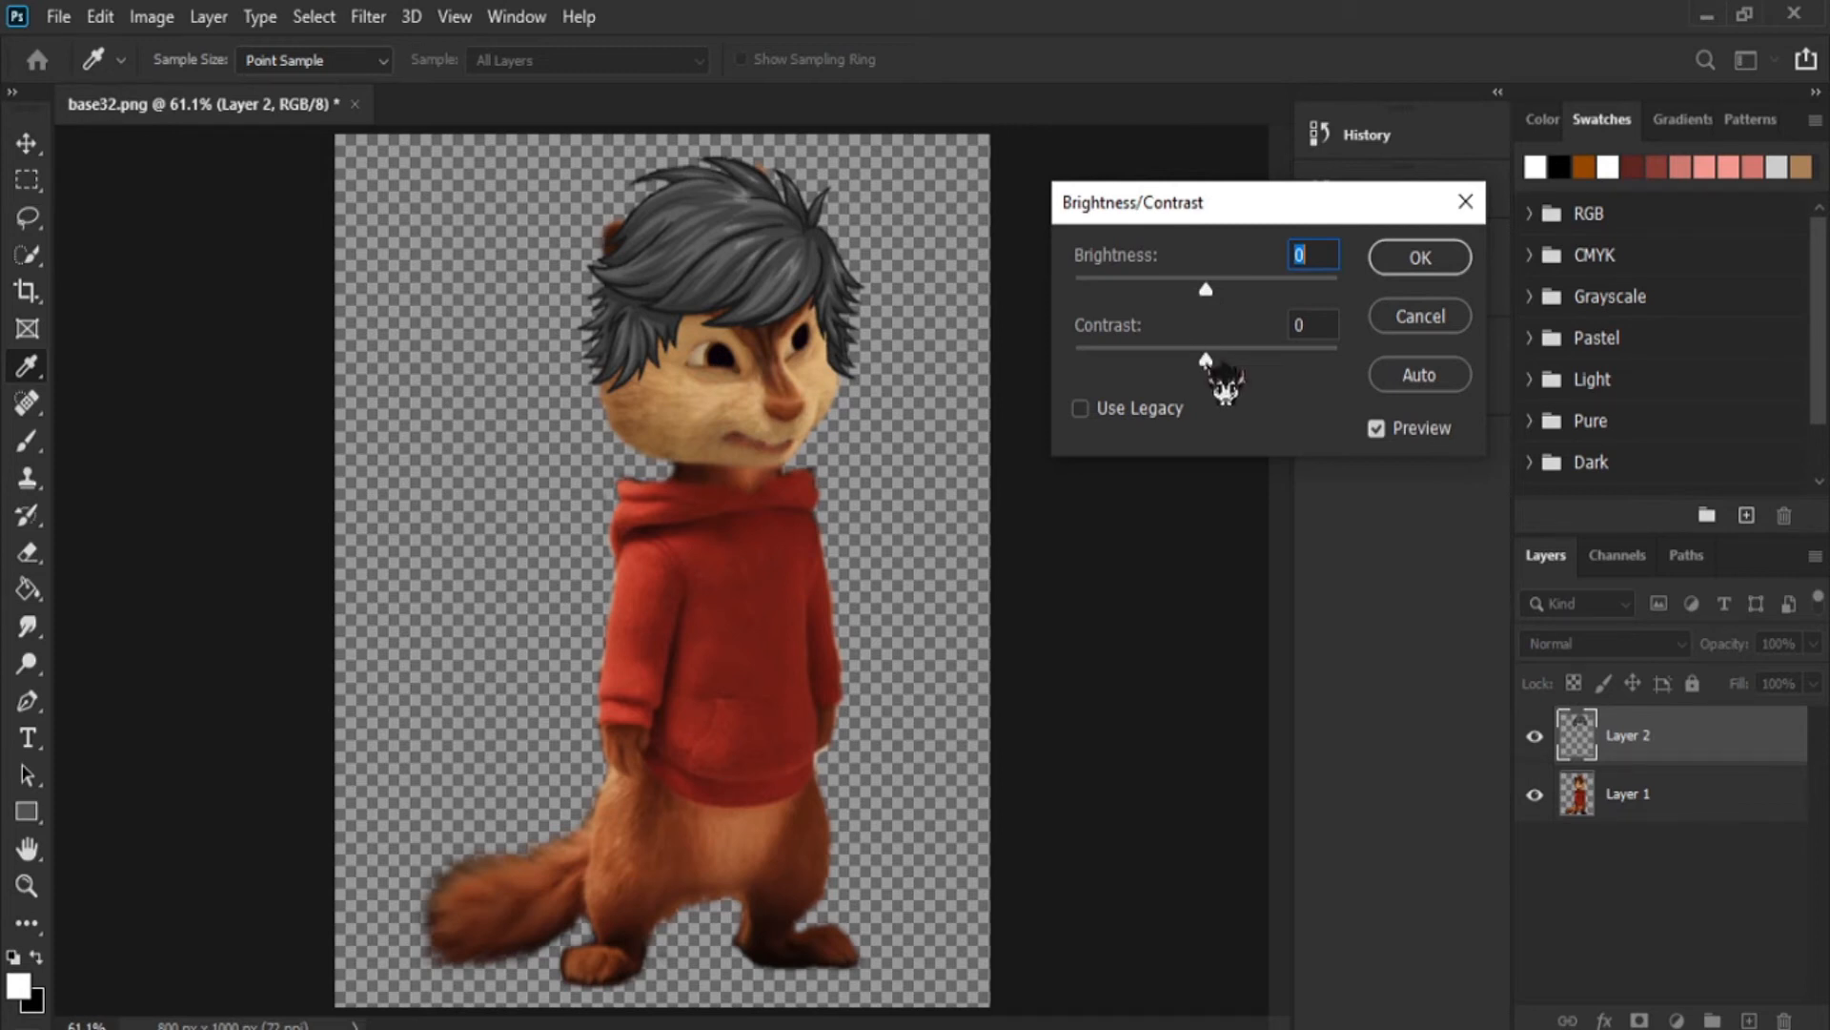
left_click_drag(1206, 362, 1391, 363)
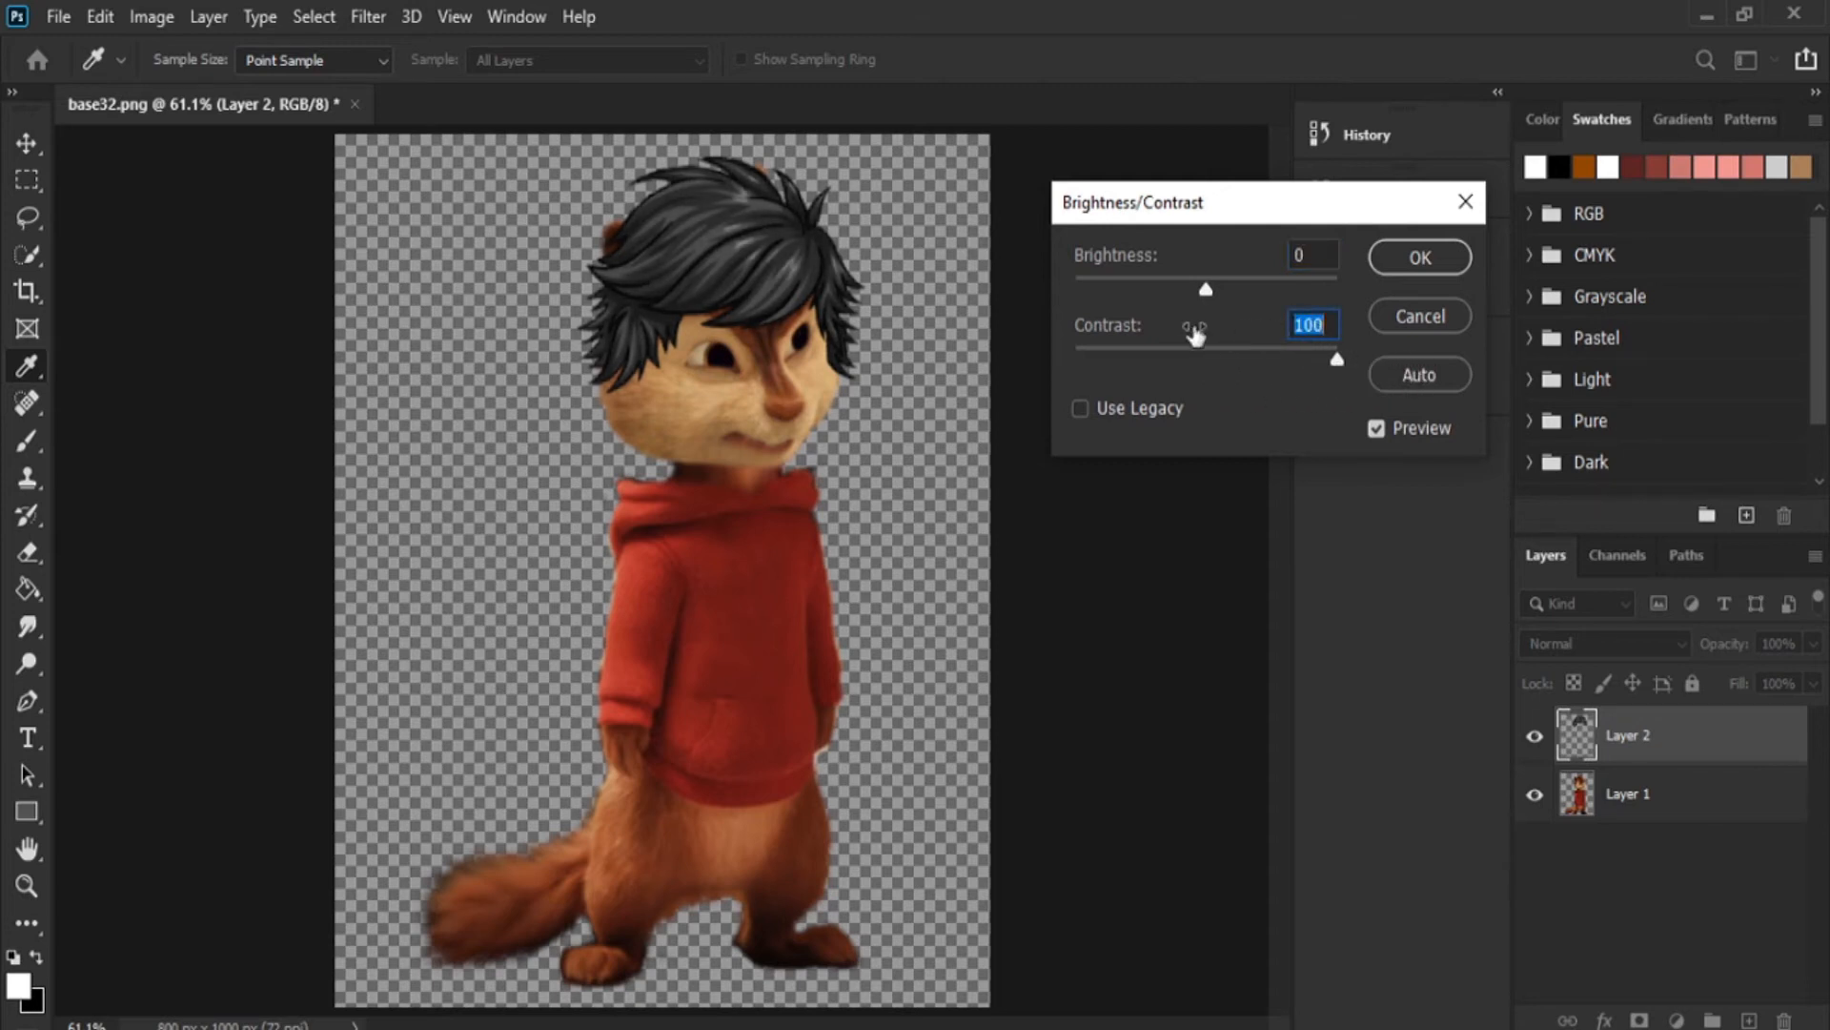
mouse_move(1337, 360)
left_mouse_down()
mouse_move(1076, 360)
mouse_move(1334, 348)
left_mouse_up()
left_click_drag(1206, 289, 939, 272)
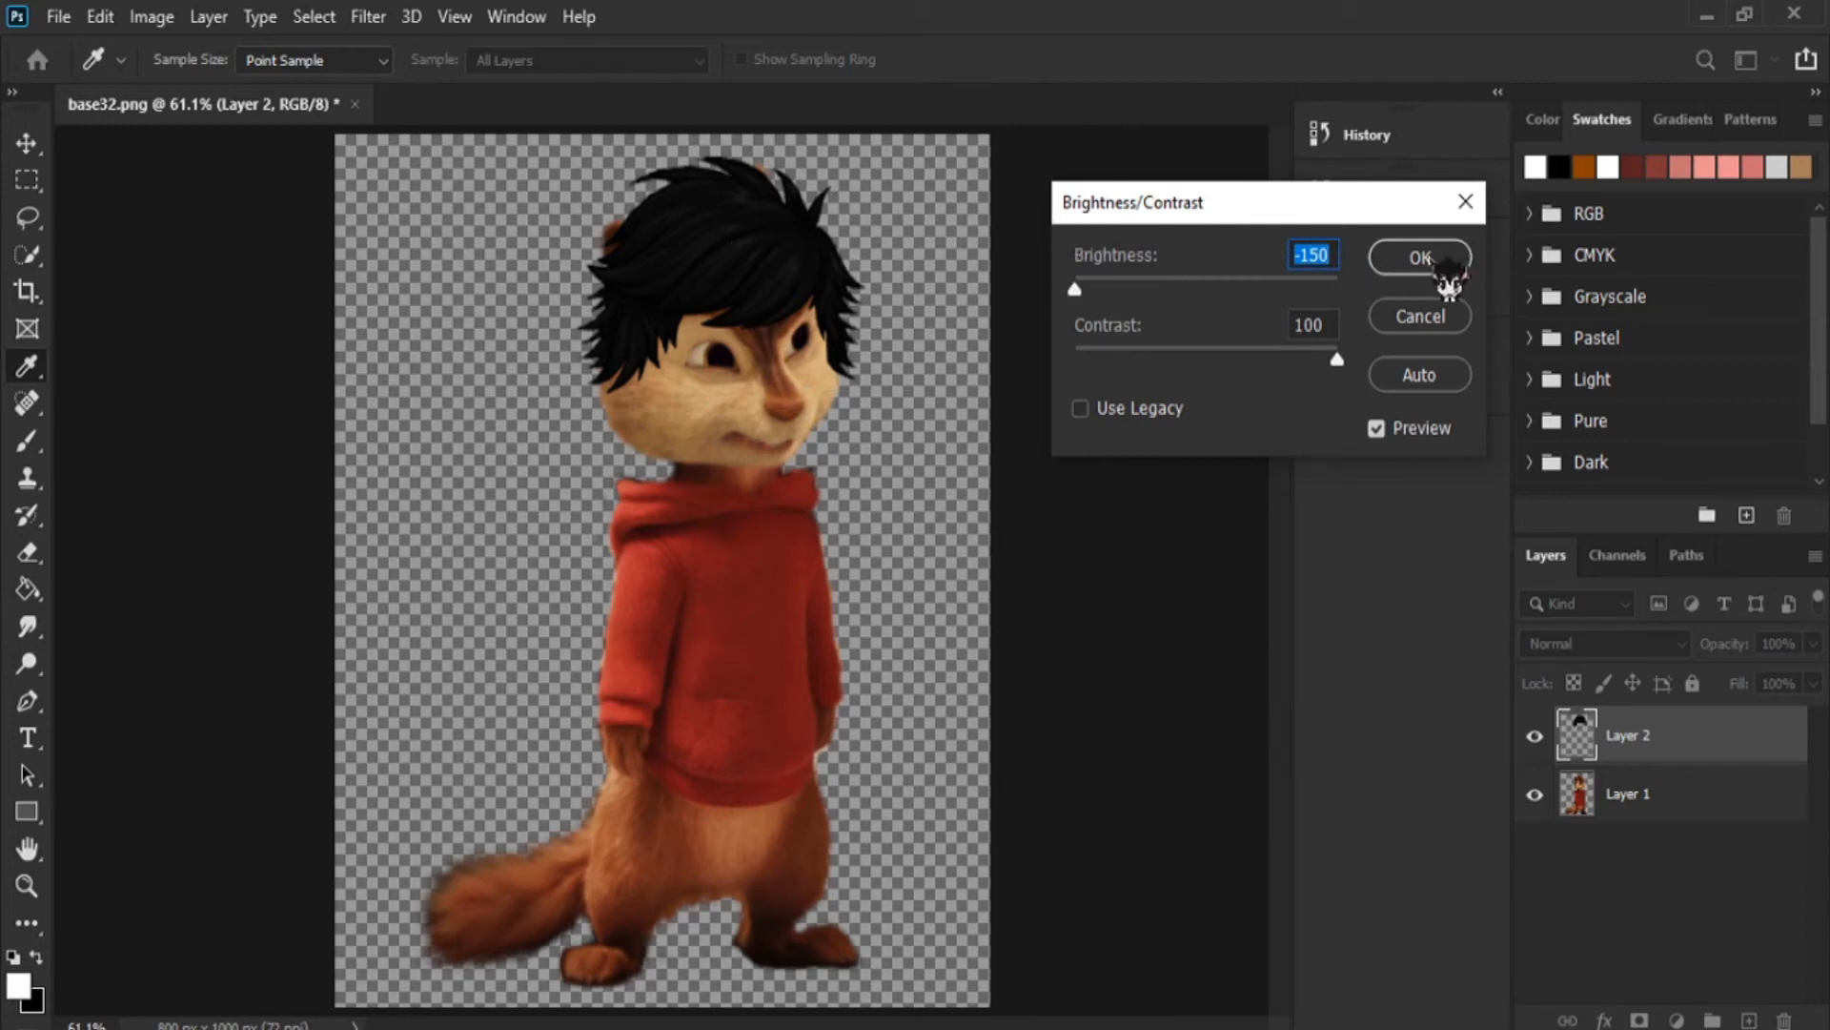
left_click(1424, 261)
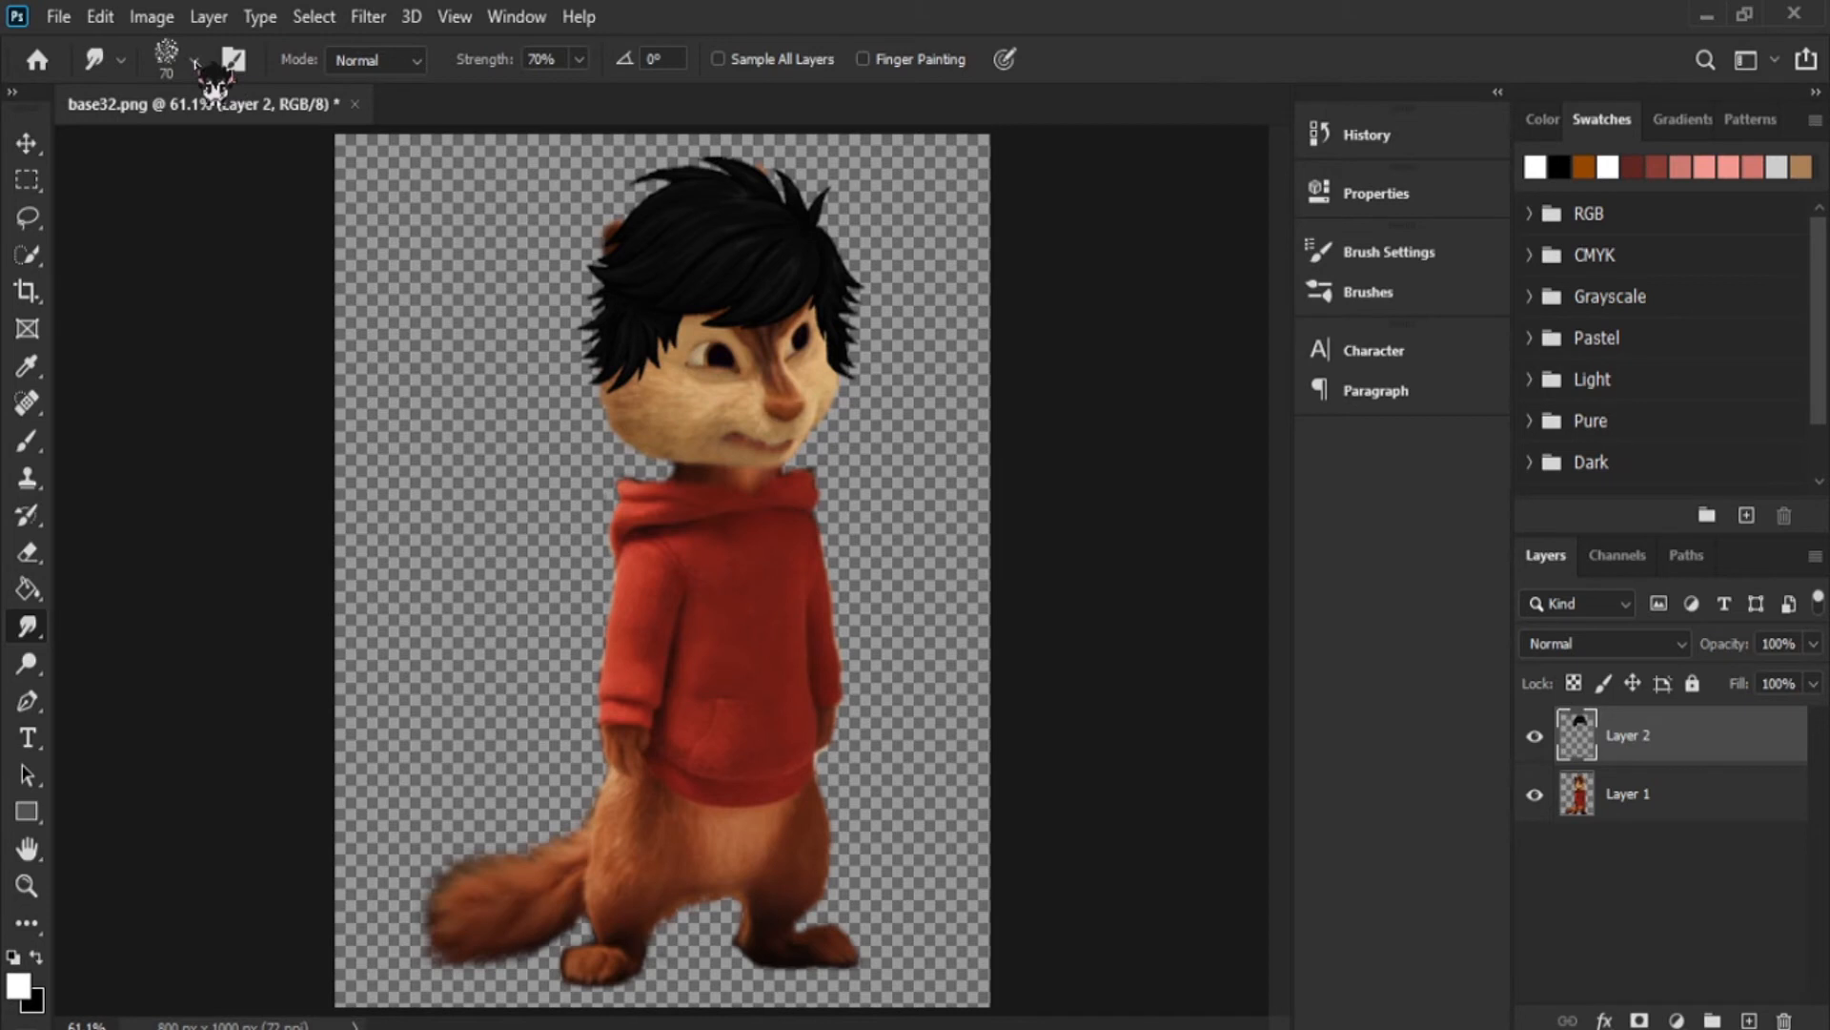
- Try the Smudge brush at 50 px, then set its size back to 70 px
left_click(196, 62)
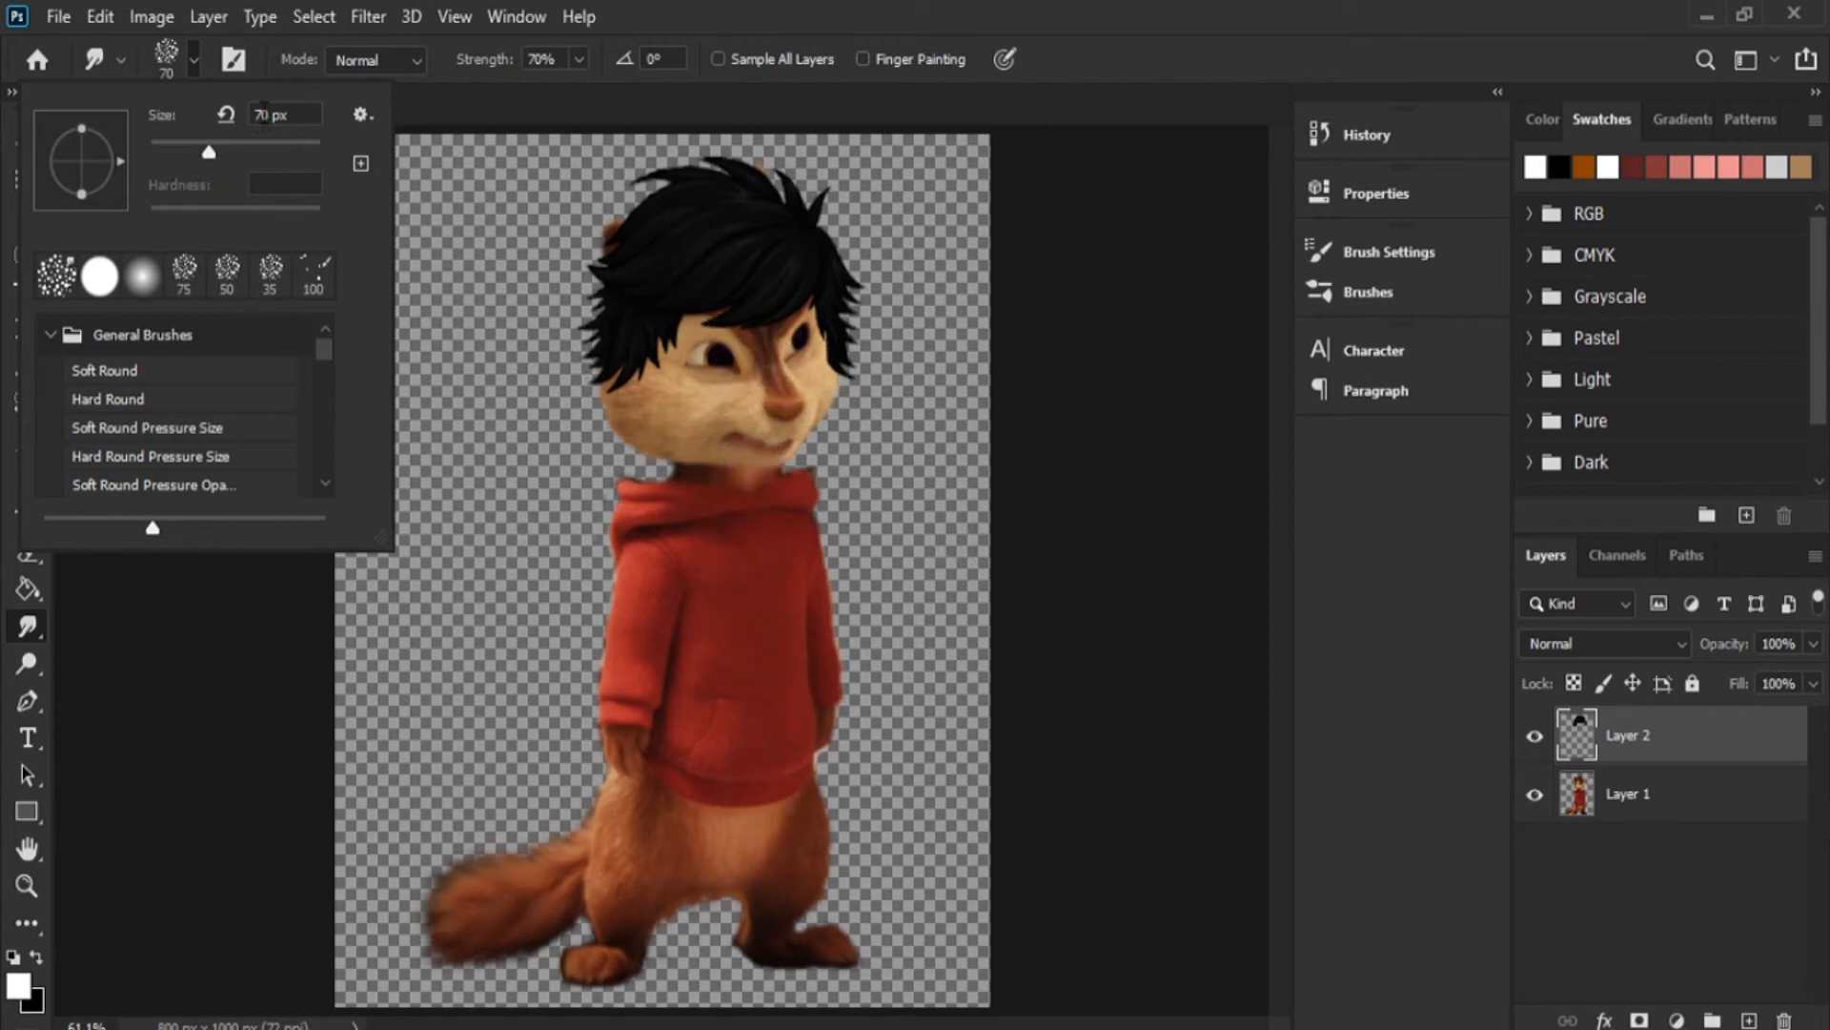
key("BackSpace")
type("5")
key("Return")
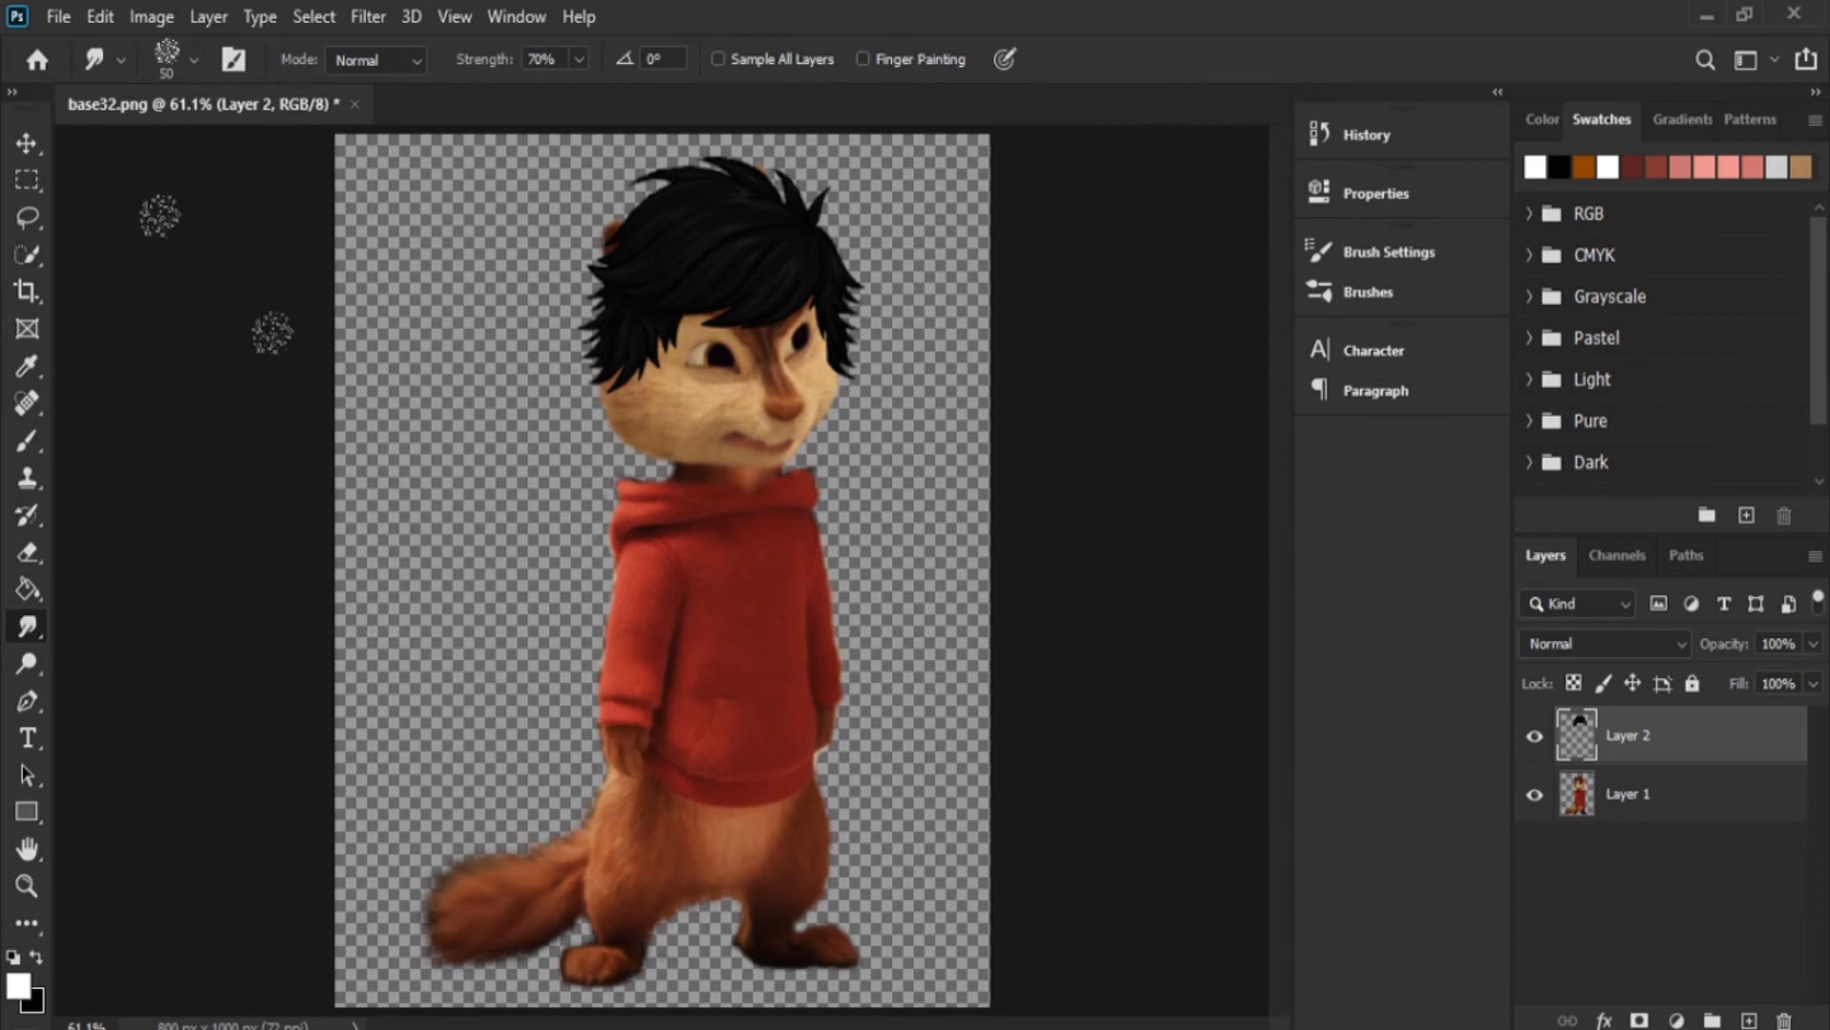
left_click(195, 73)
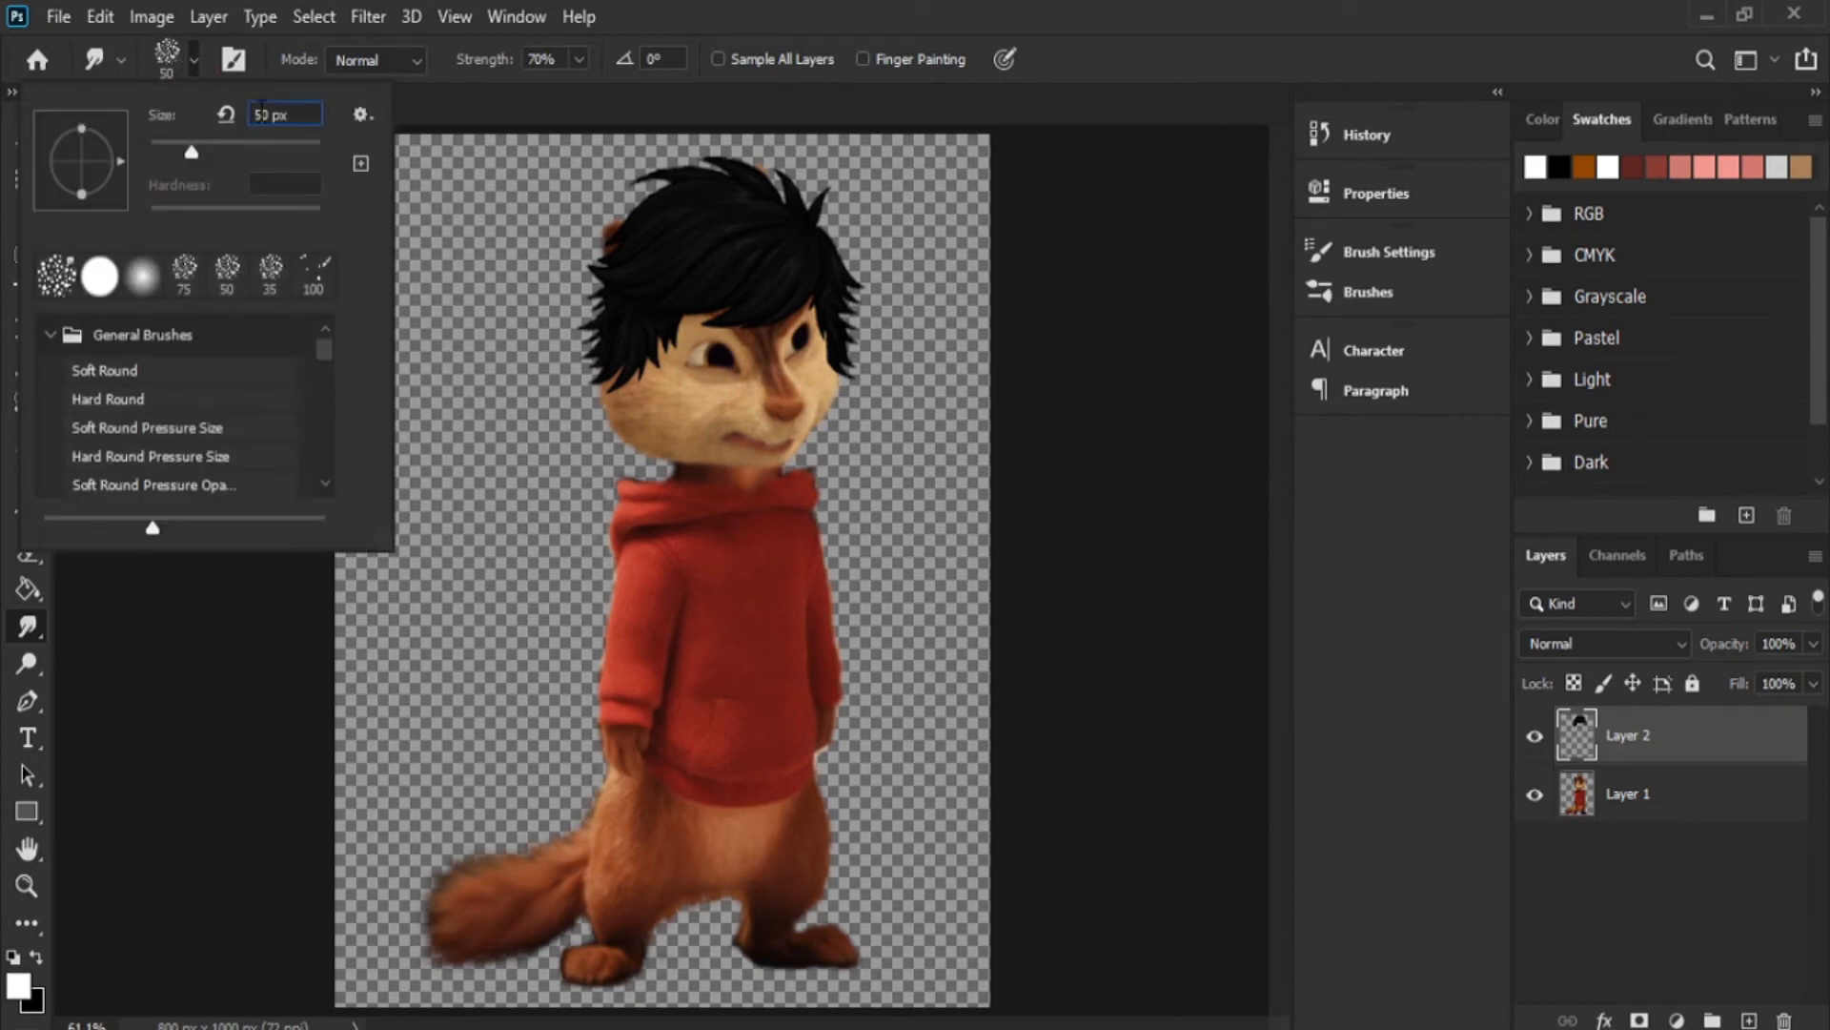
key("BackSpace")
type("7")
key("Return")
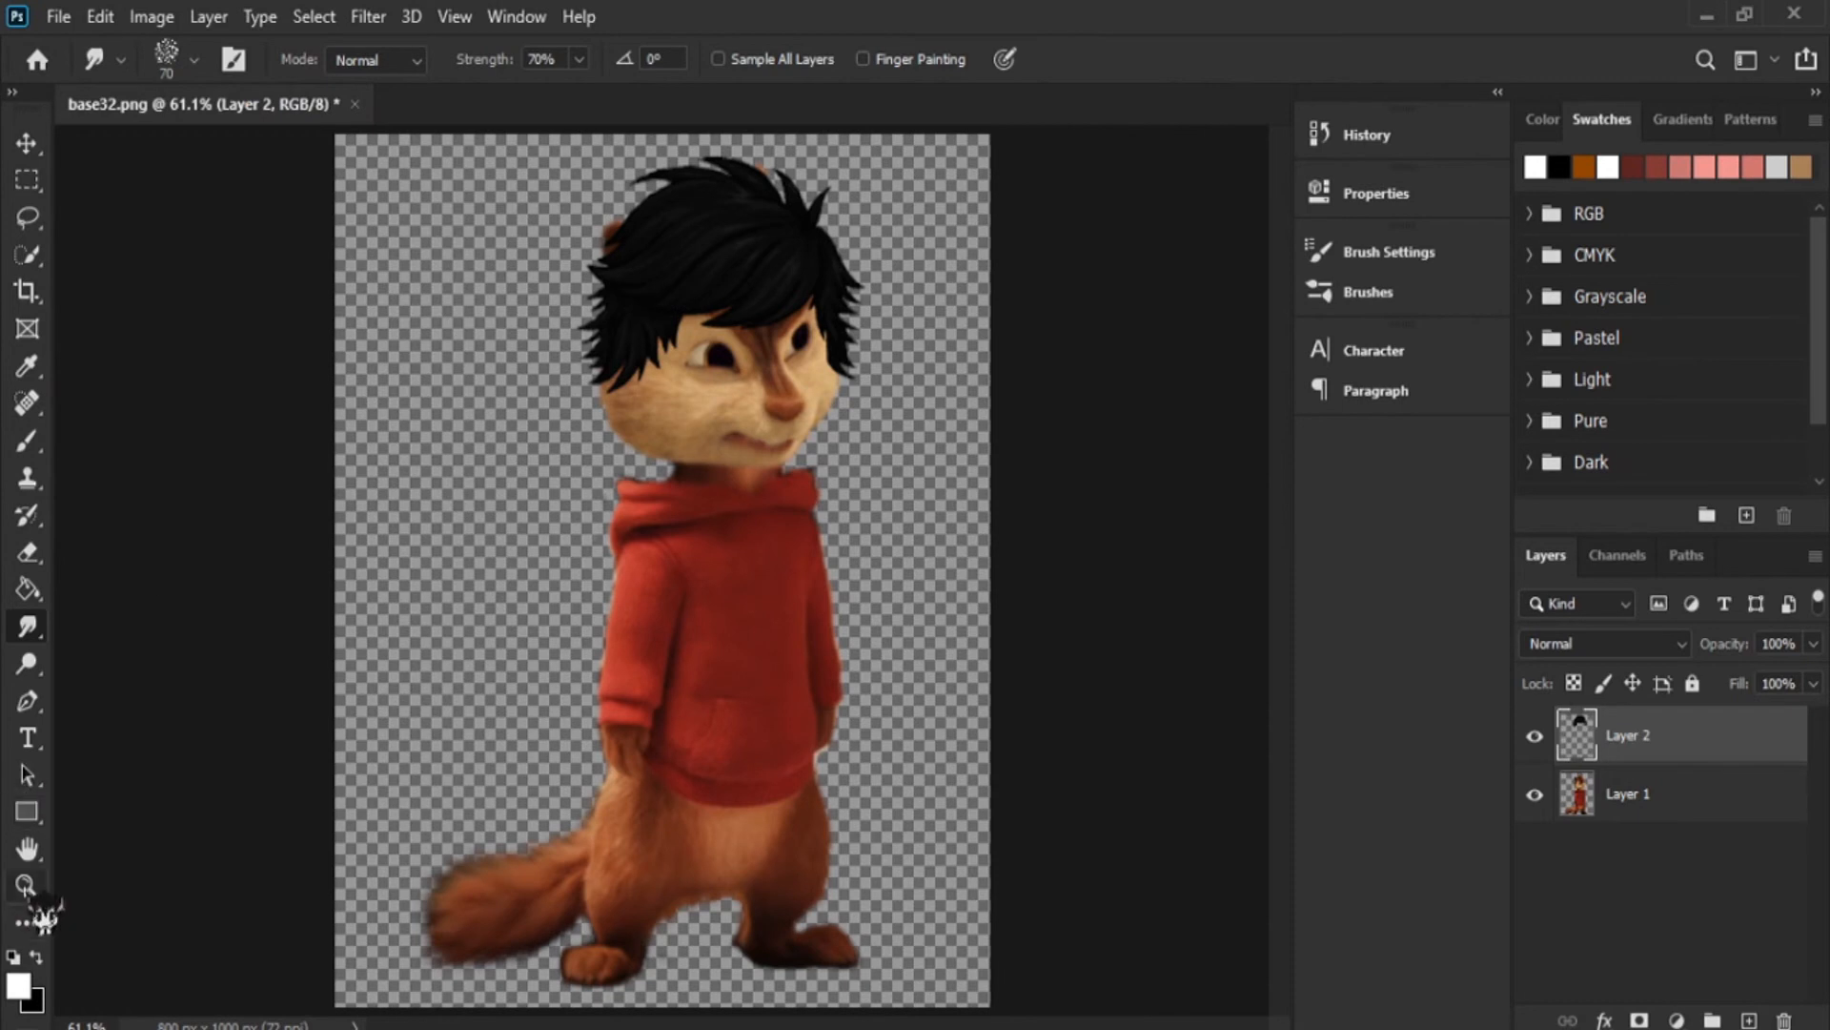
- Smudge the fringe strands down over the forehead and eyes with the 70 px brush at 70% strength, undoing one stray stroke
left_click(26, 885)
left_click(788, 299)
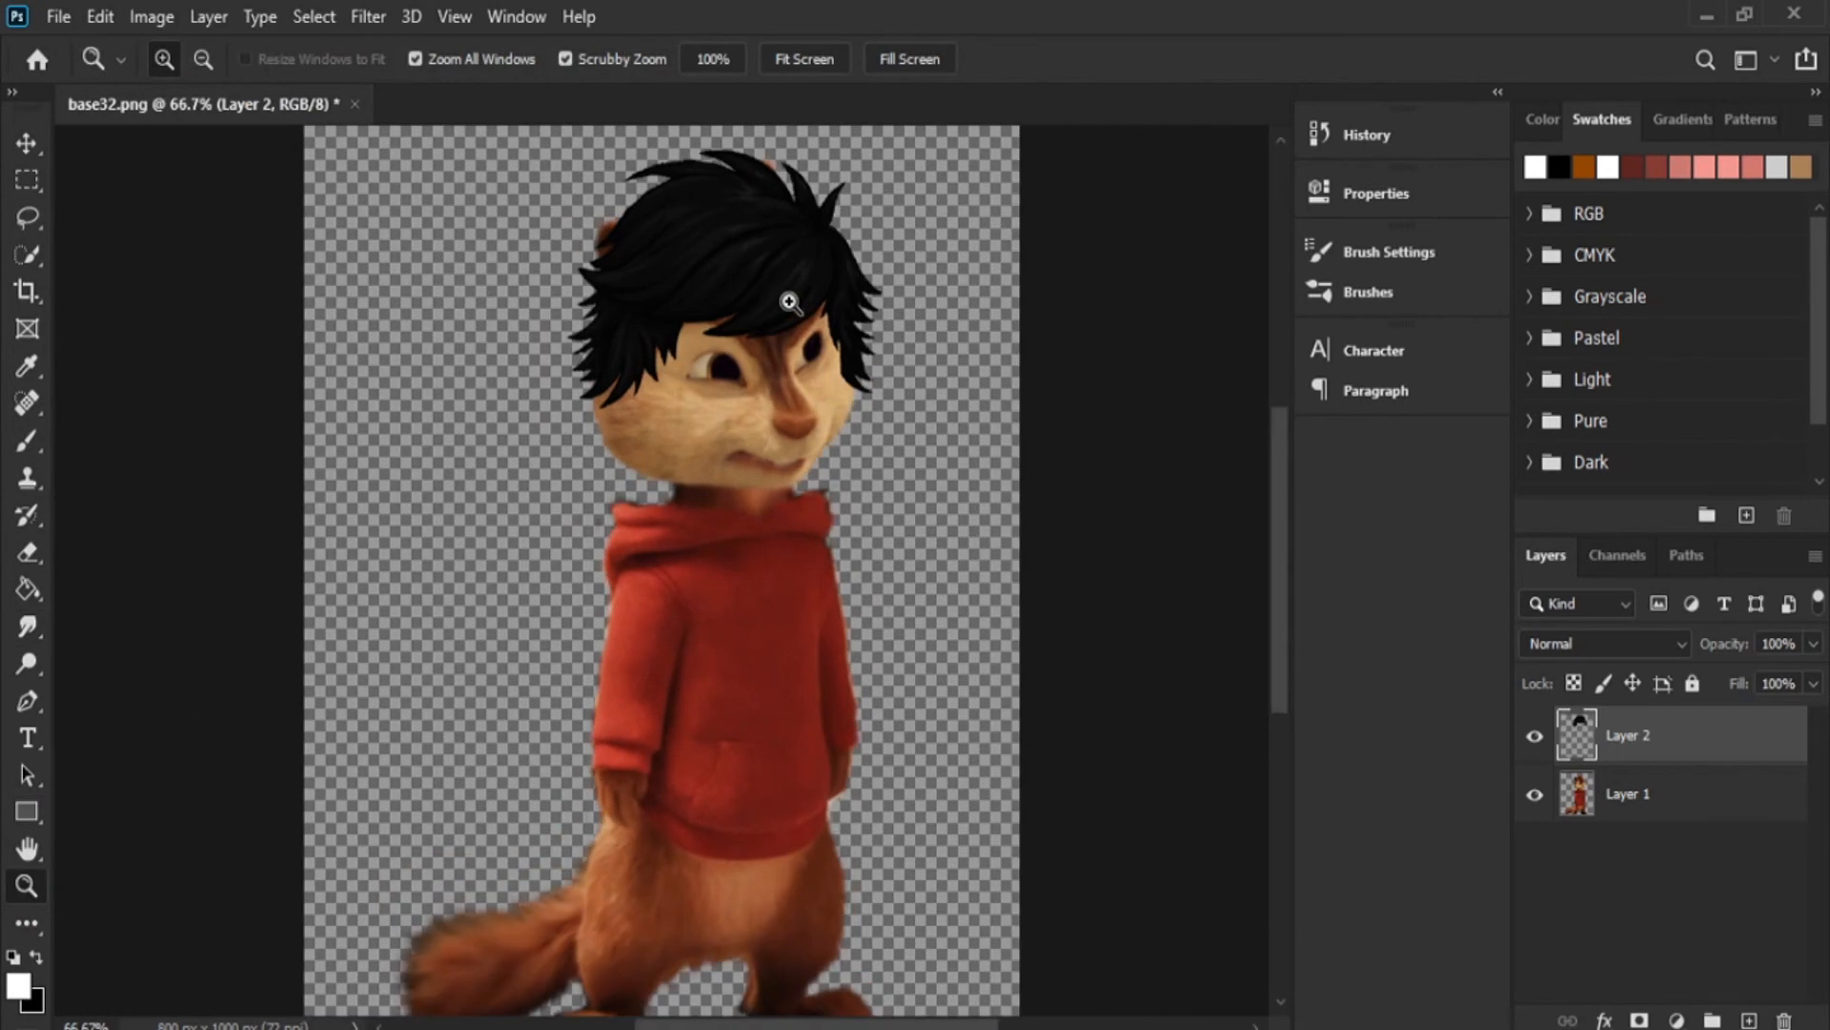
left_click(787, 300)
mouse_move(1278, 480)
left_mouse_down()
mouse_move(1287, 439)
mouse_move(1283, 454)
left_mouse_up()
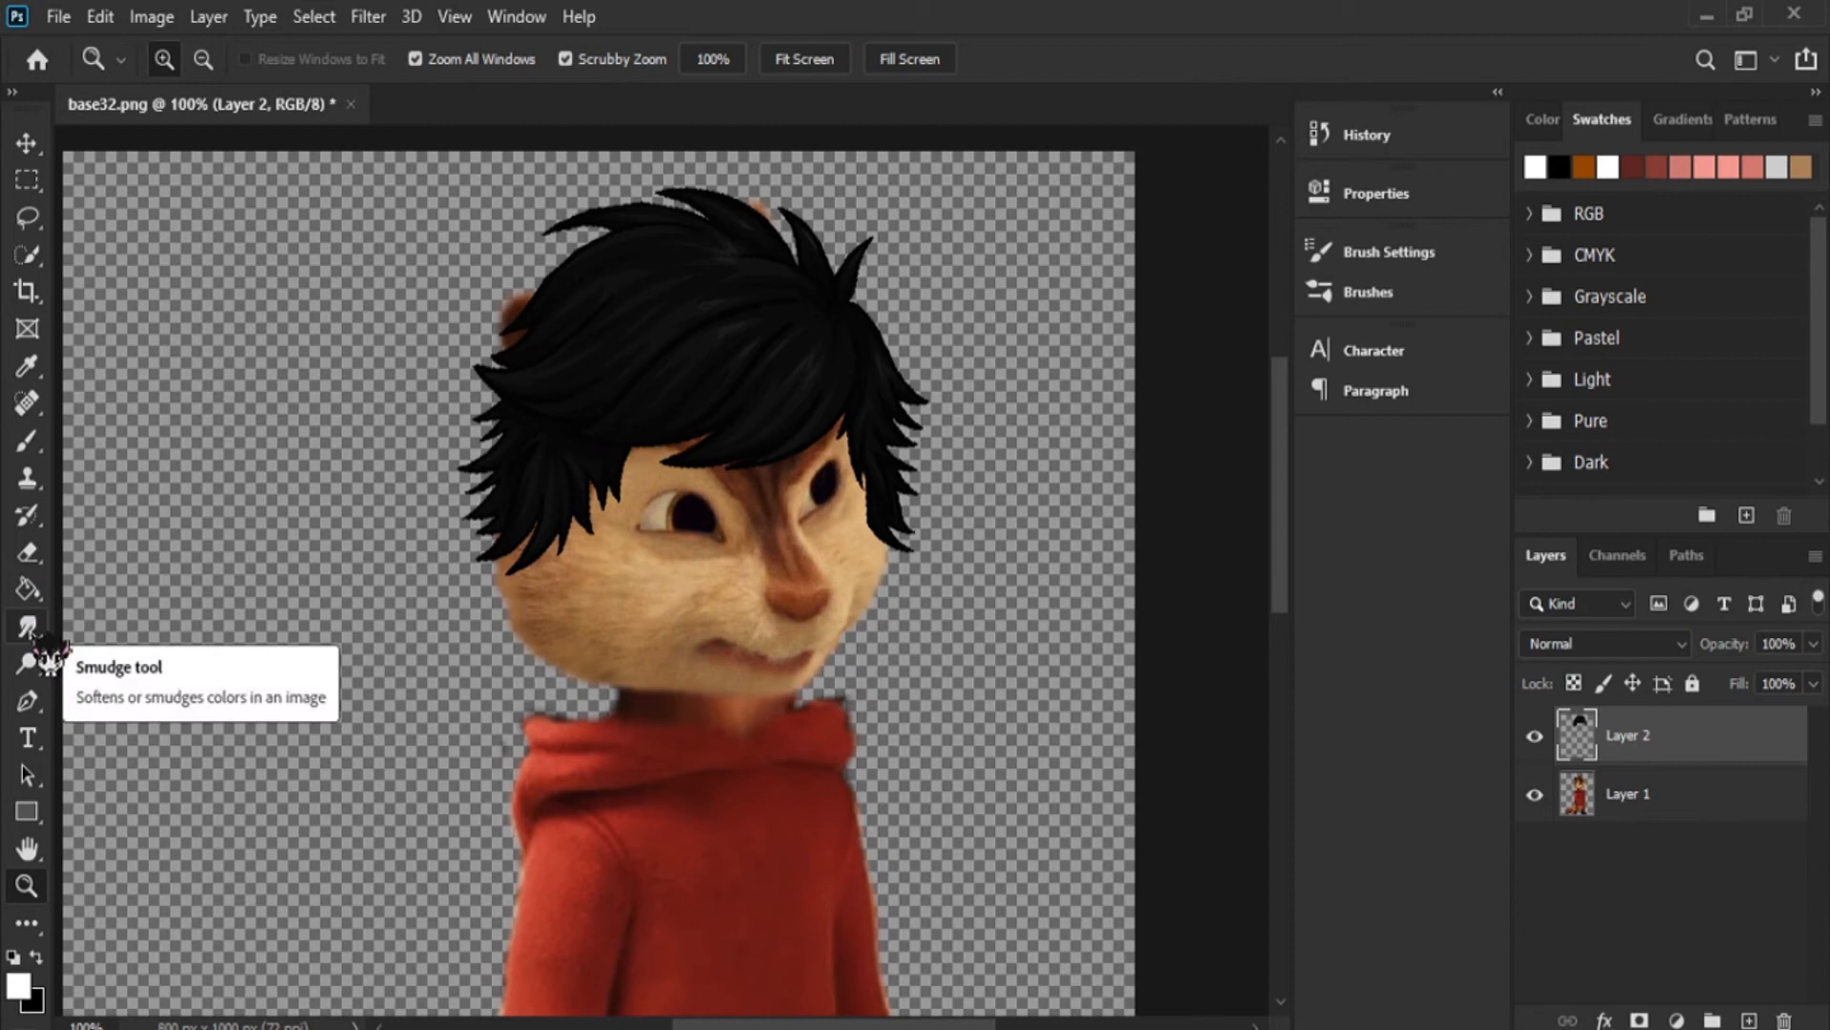
left_click(31, 633)
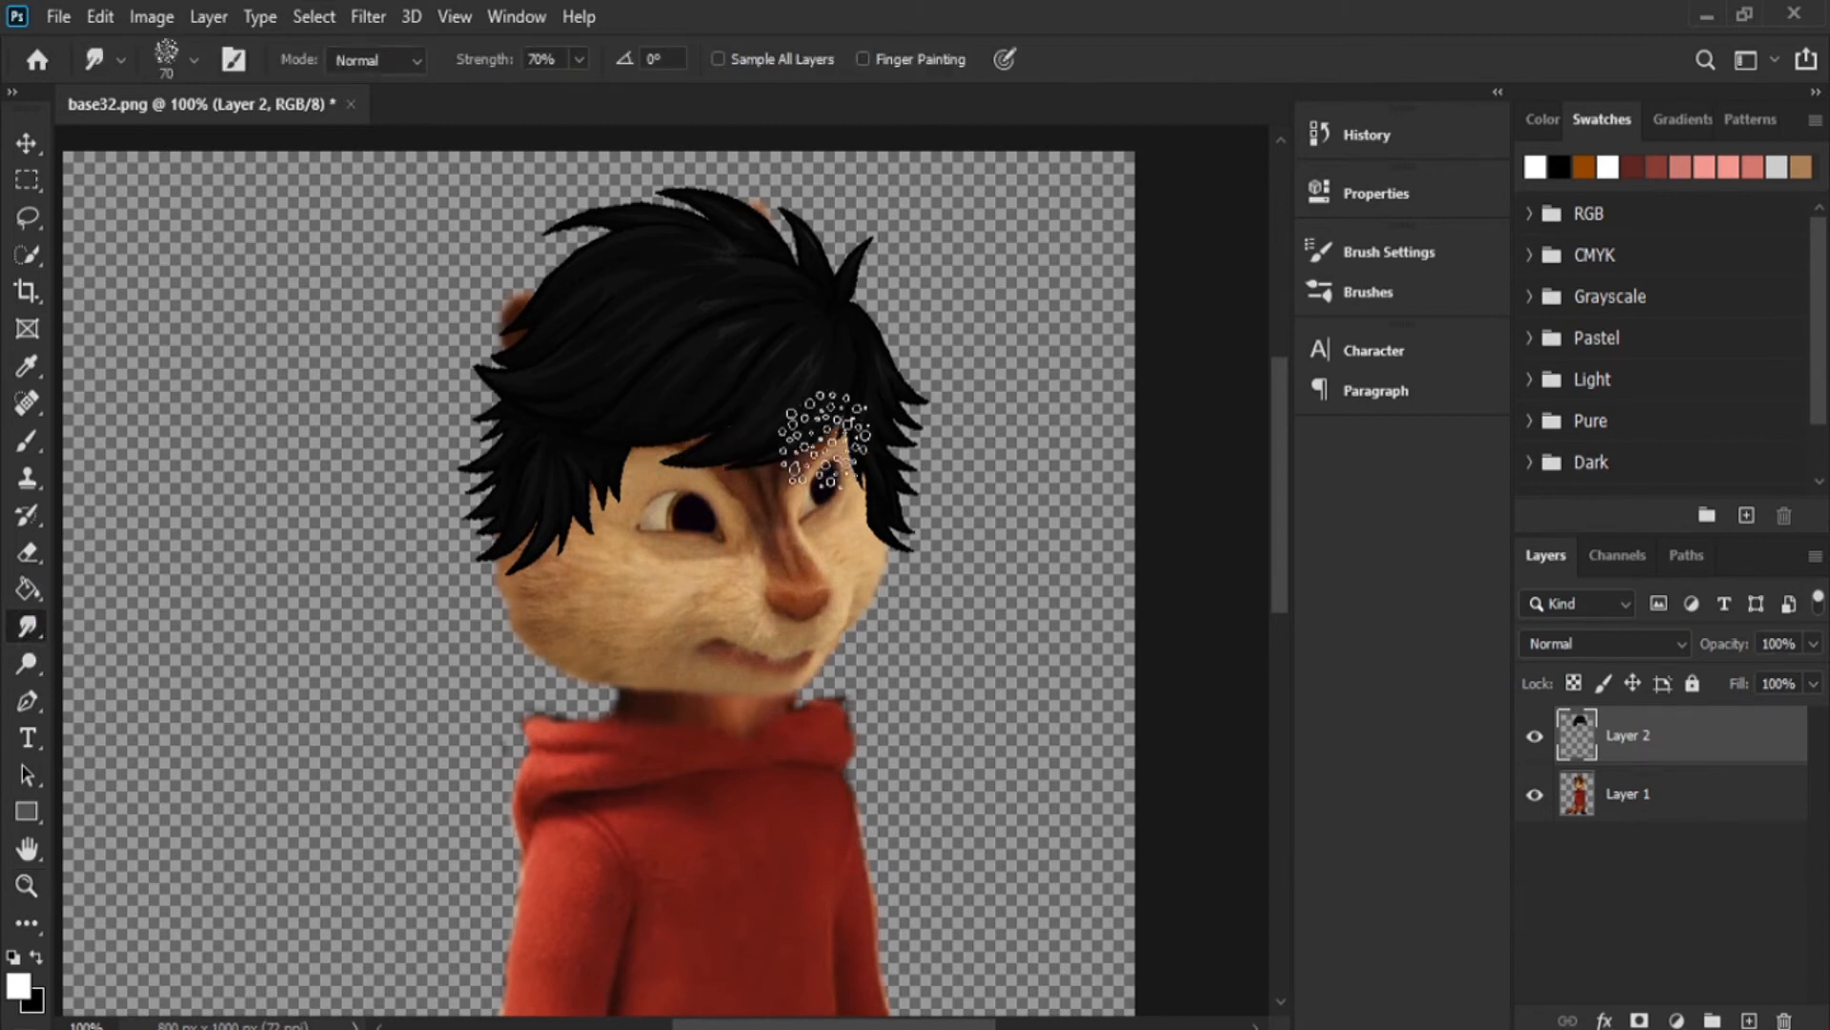
mouse_move(830, 431)
left_mouse_down()
mouse_move(747, 526)
mouse_move(697, 523)
left_mouse_up()
left_click_drag(784, 443, 661, 515)
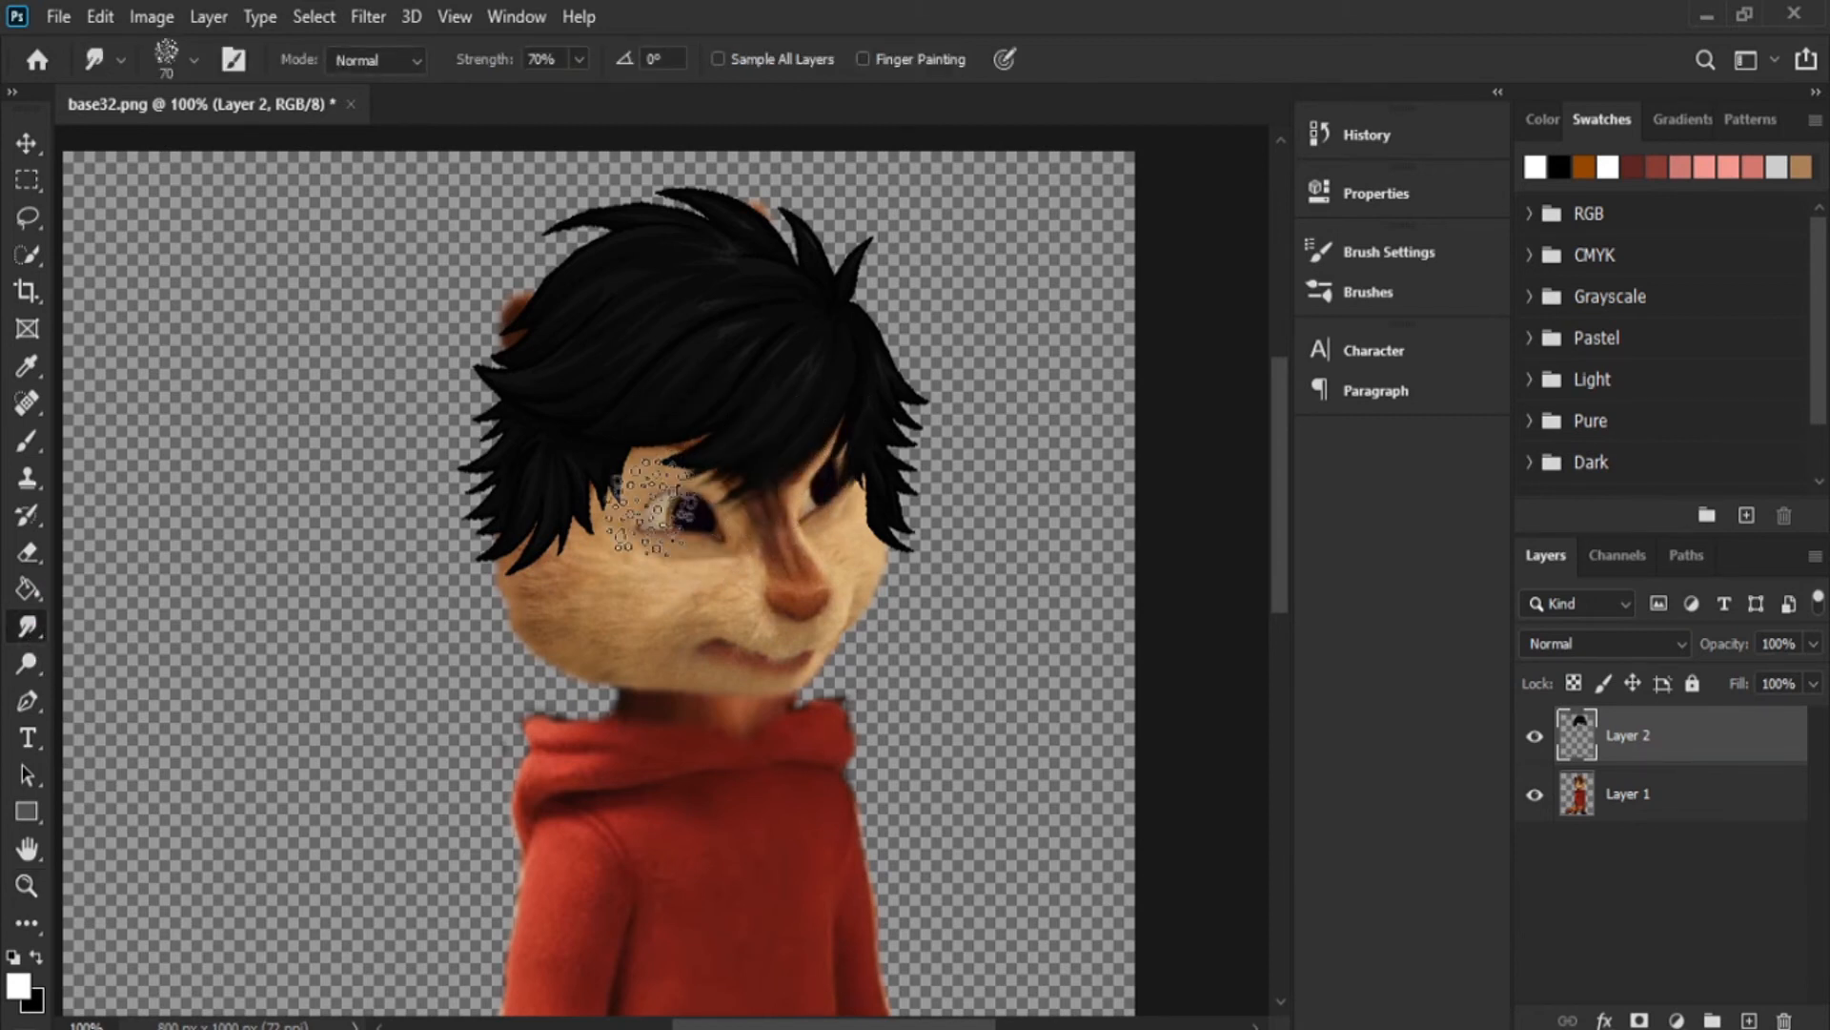
left_click_drag(717, 417, 615, 559)
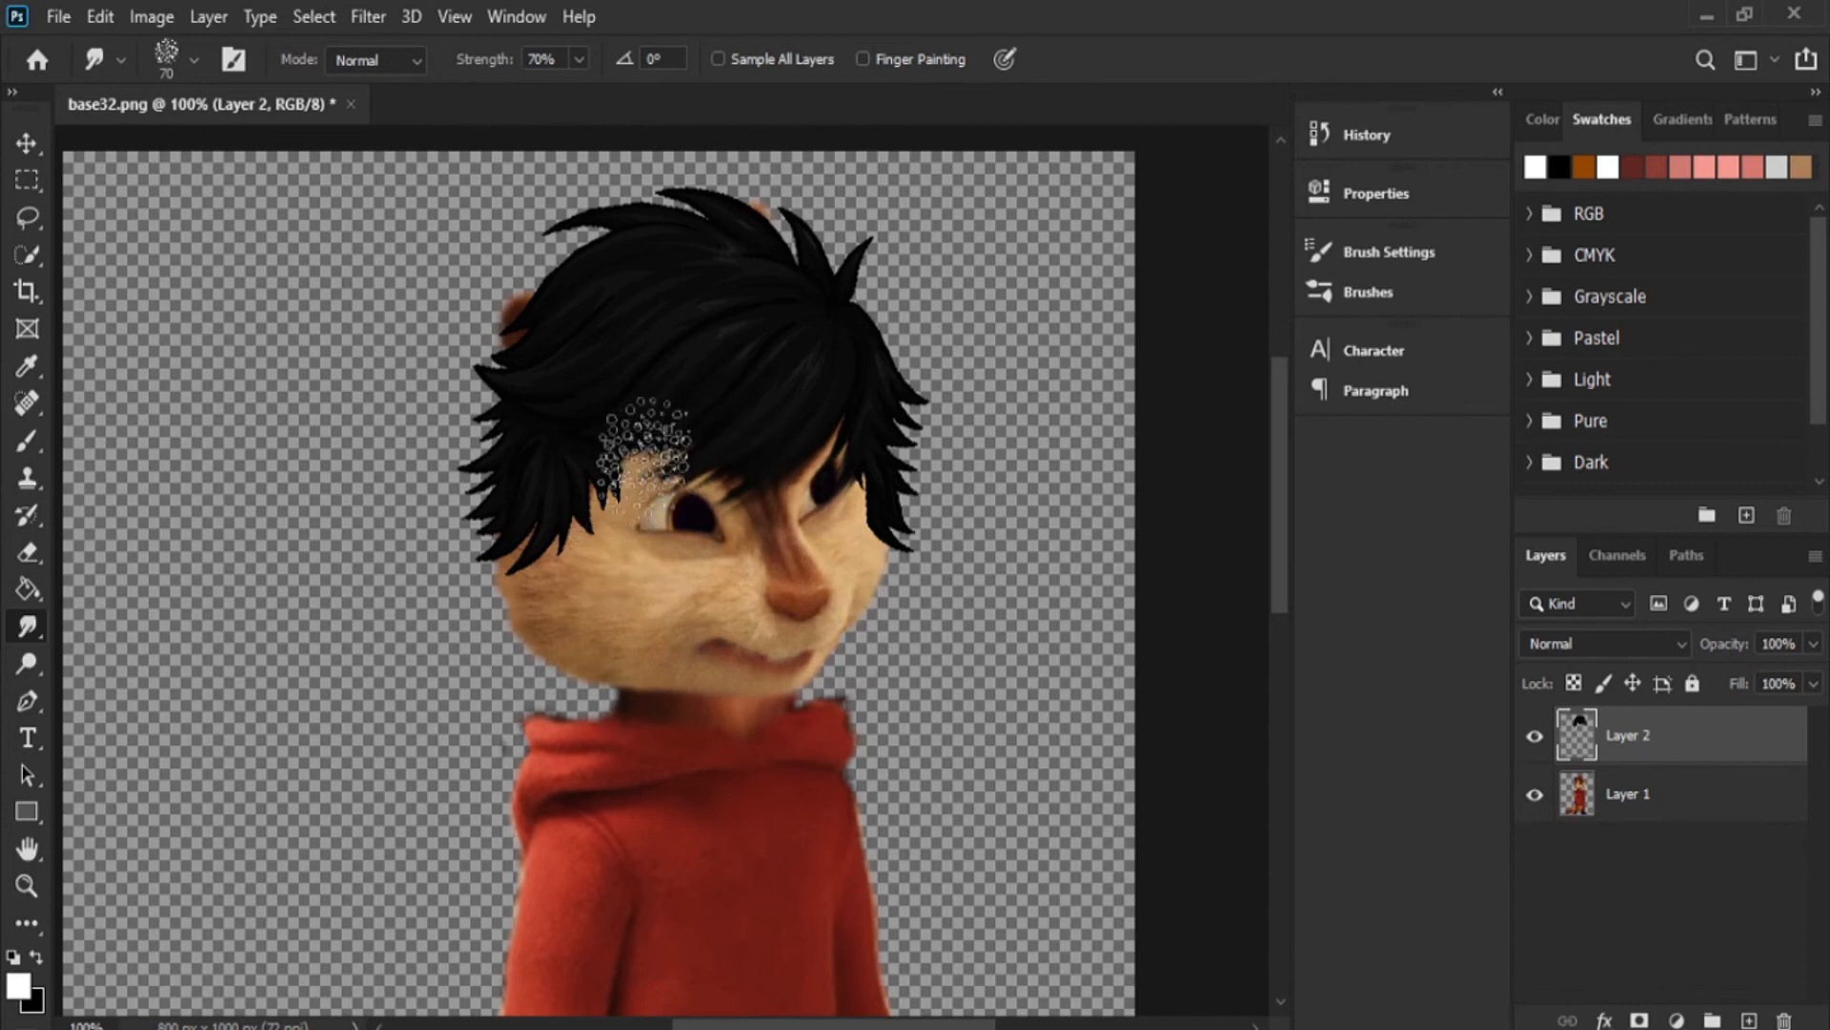
left_click_drag(644, 442, 645, 565)
key("ctrl+z")
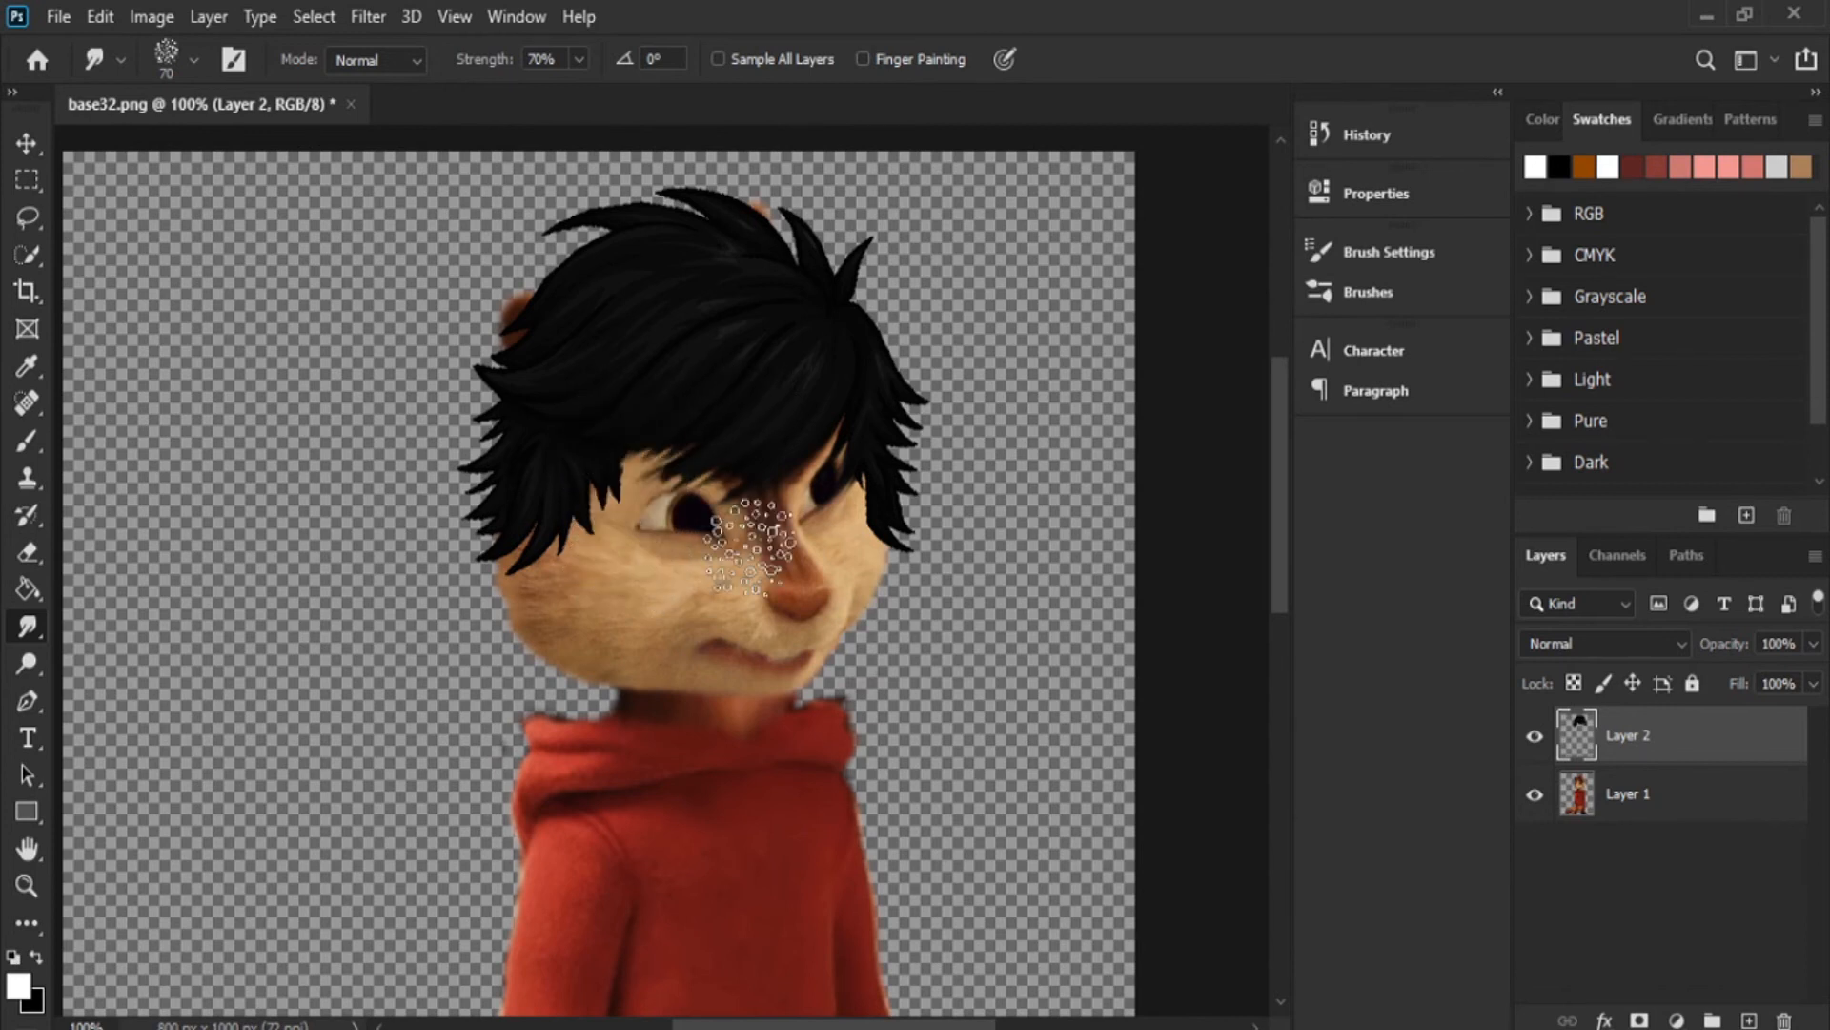
mouse_move(683, 453)
left_mouse_down()
mouse_move(767, 443)
mouse_move(711, 510)
mouse_move(729, 501)
mouse_move(672, 522)
left_mouse_up()
left_click_drag(663, 437, 613, 592)
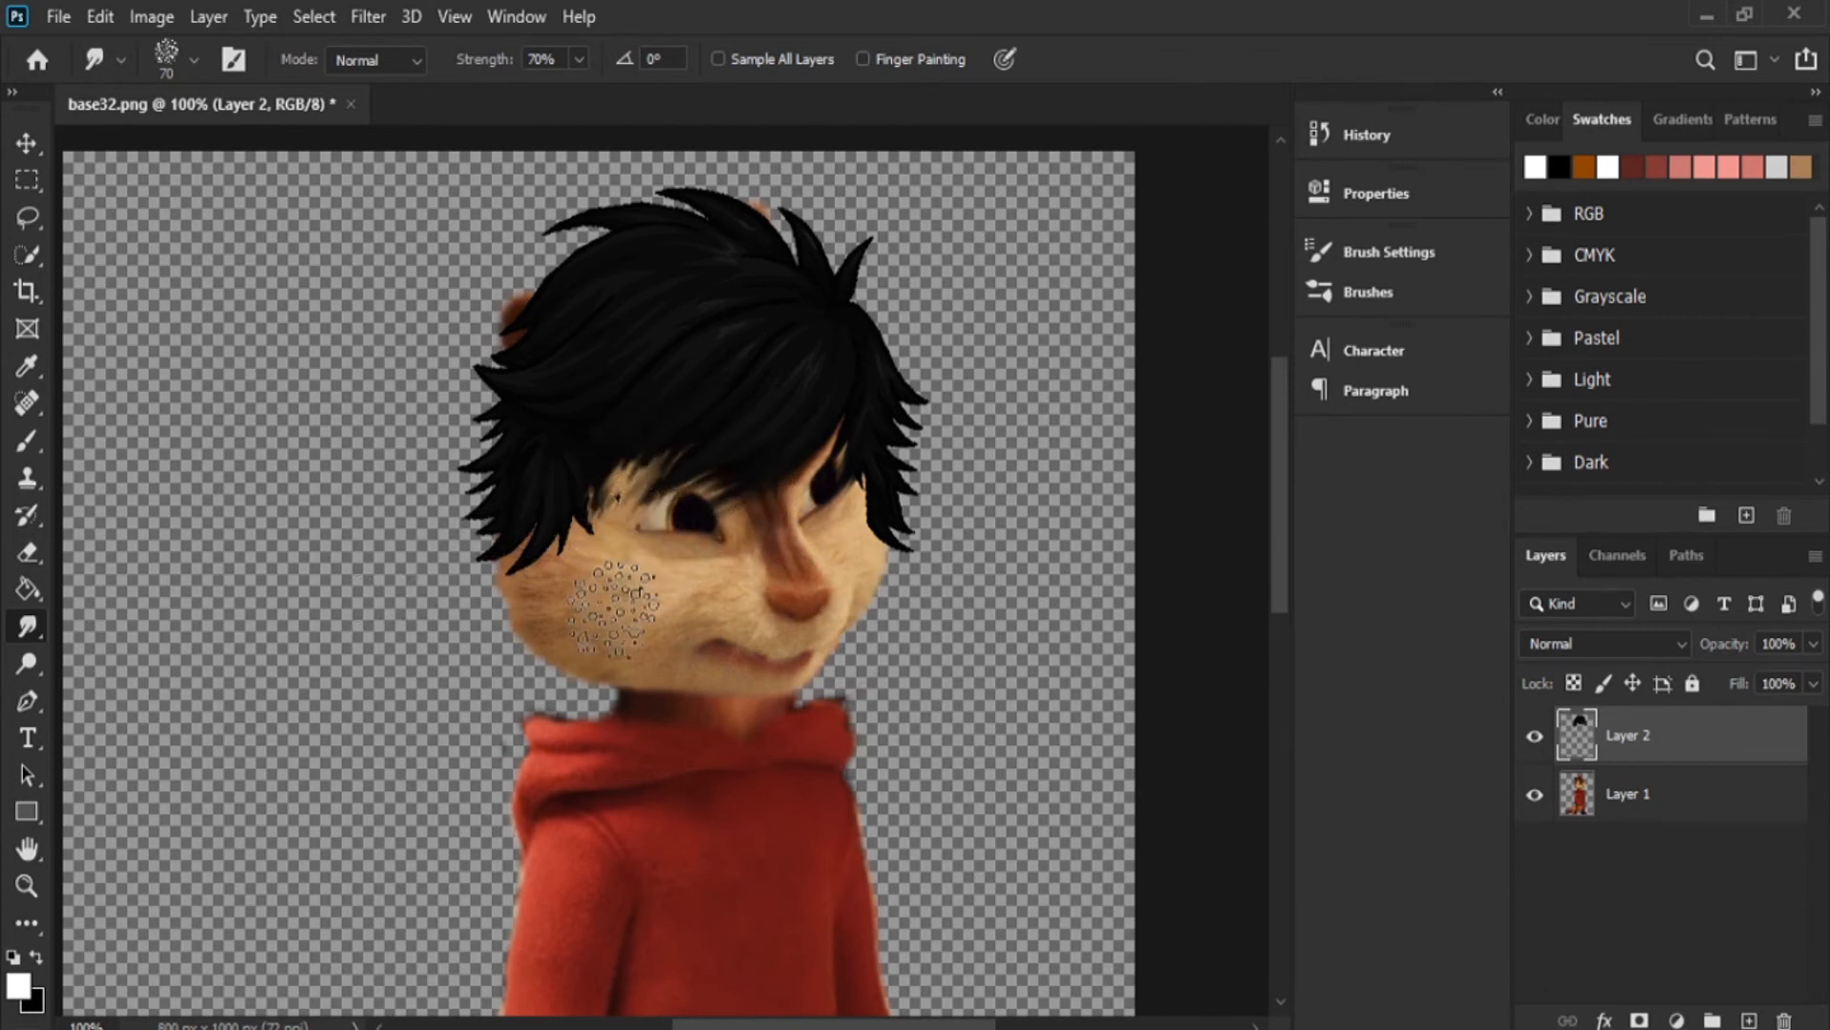
left_click_drag(624, 458, 618, 610)
- Smudge the side hair near the turned-away ear down over the cheek and soften its outer edge into fine strands
left_click_drag(586, 502, 600, 644)
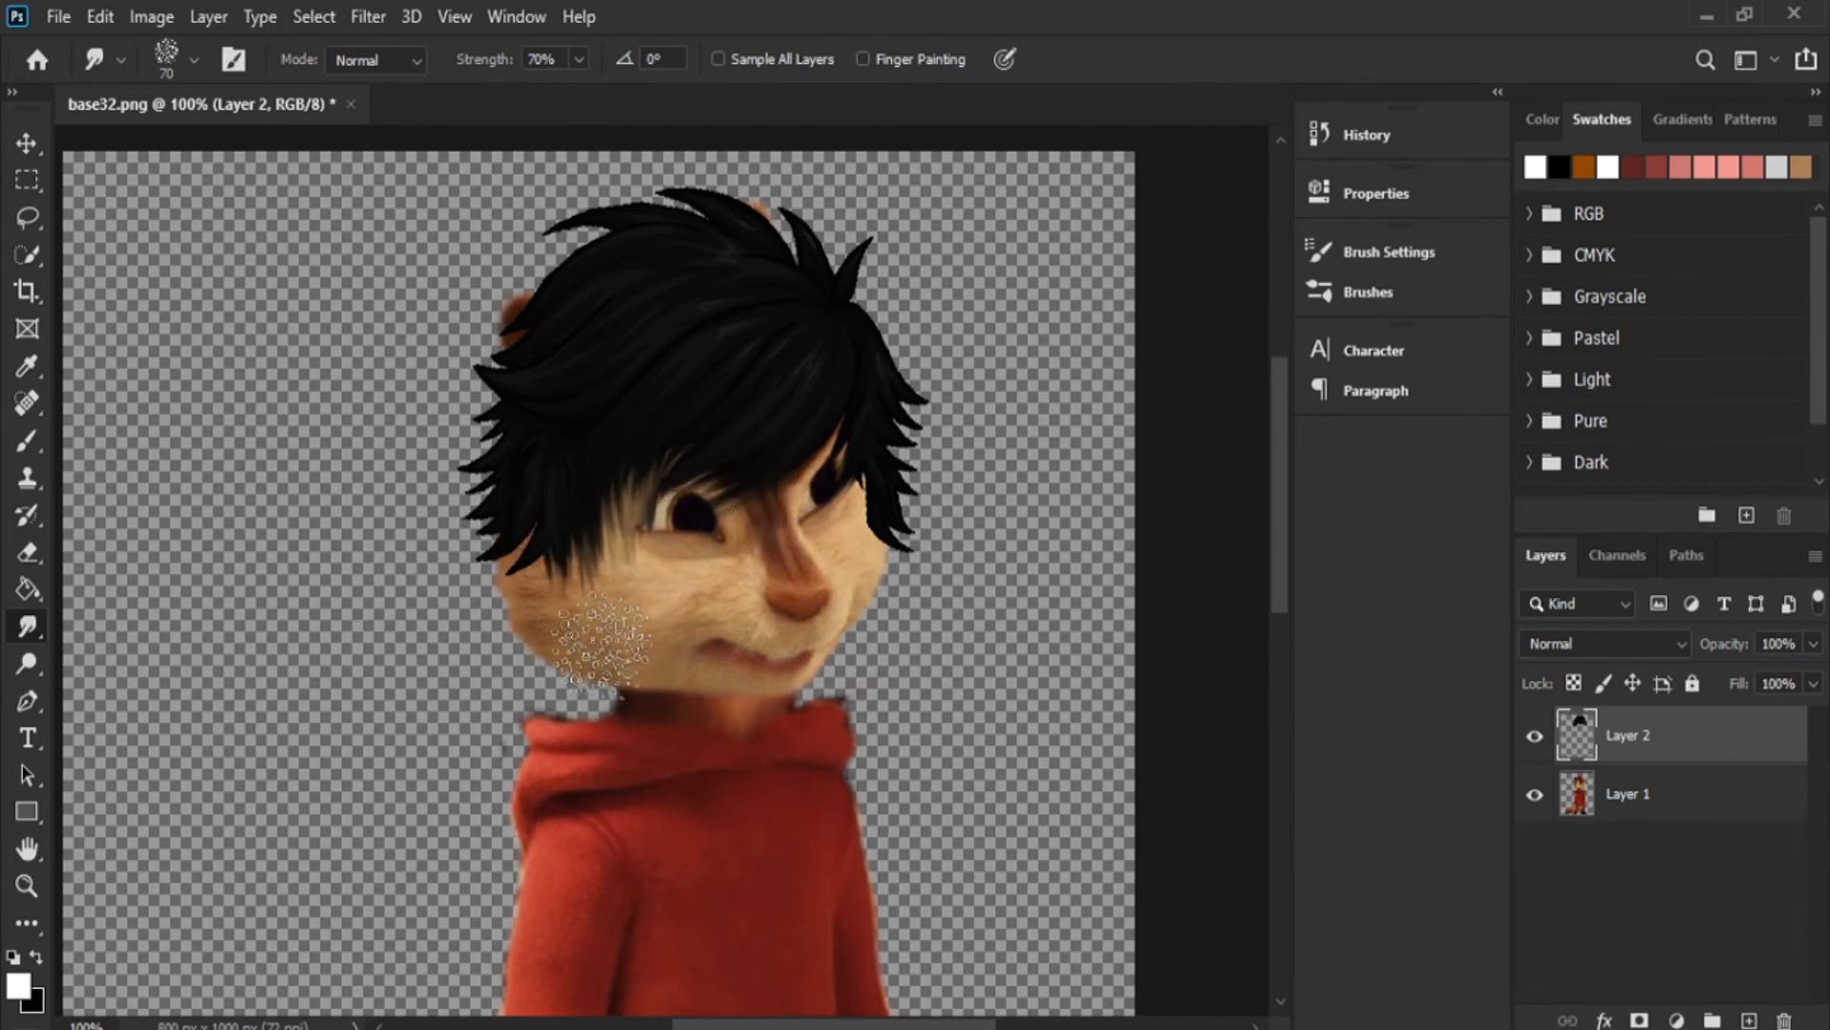
left_click_drag(543, 548, 580, 643)
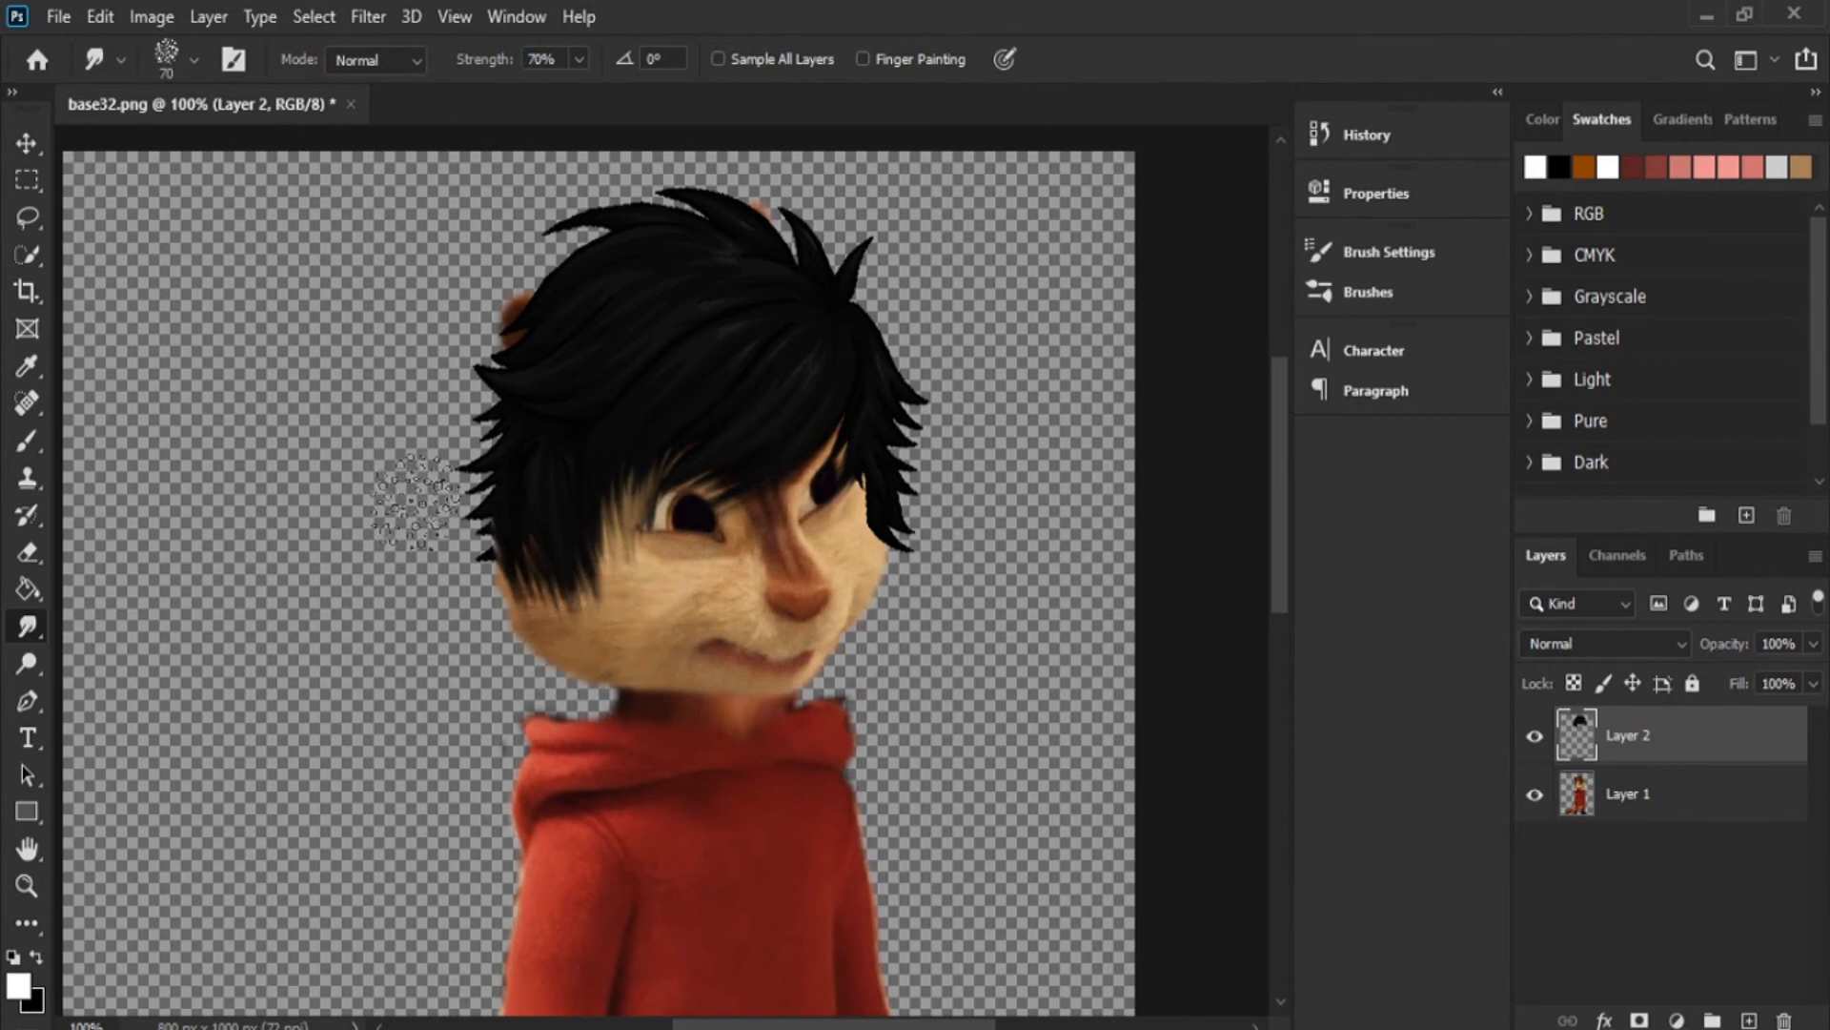
left_click_drag(532, 482, 394, 764)
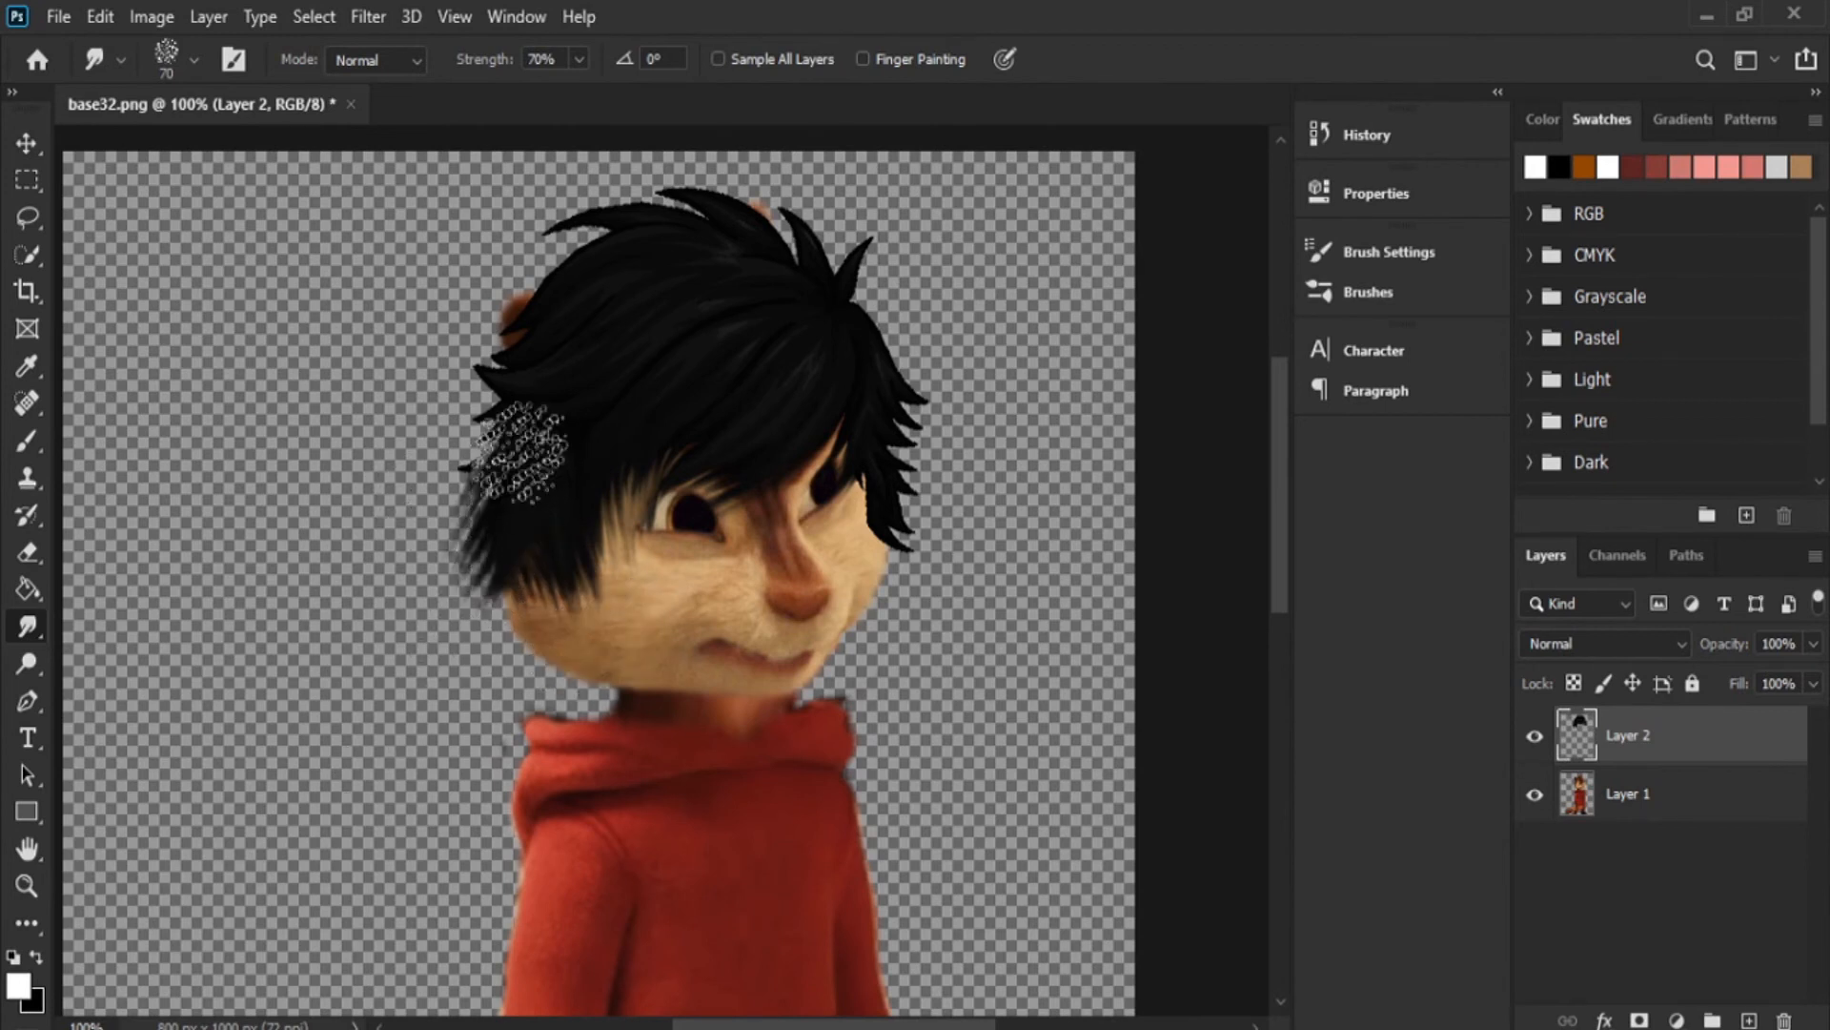
left_click_drag(521, 453, 424, 534)
mouse_move(531, 381)
left_mouse_down()
mouse_move(446, 413)
mouse_move(381, 475)
left_mouse_up()
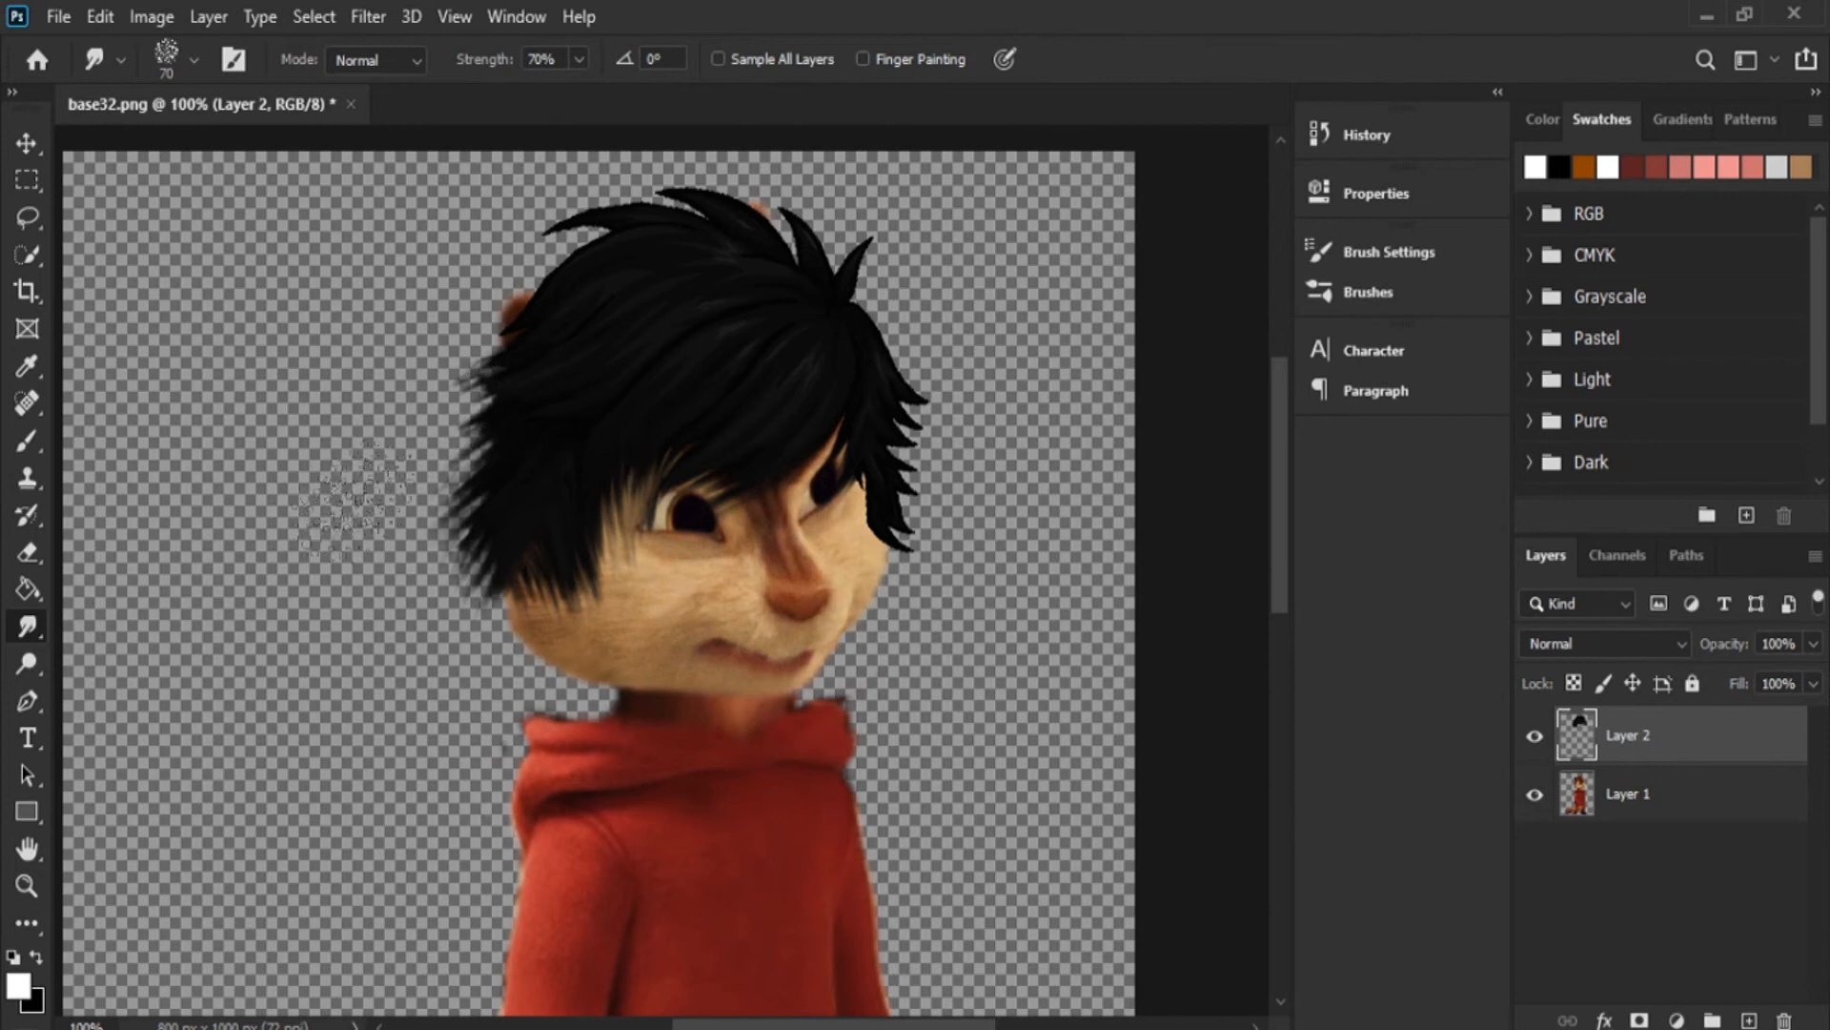
left_click_drag(542, 542, 604, 682)
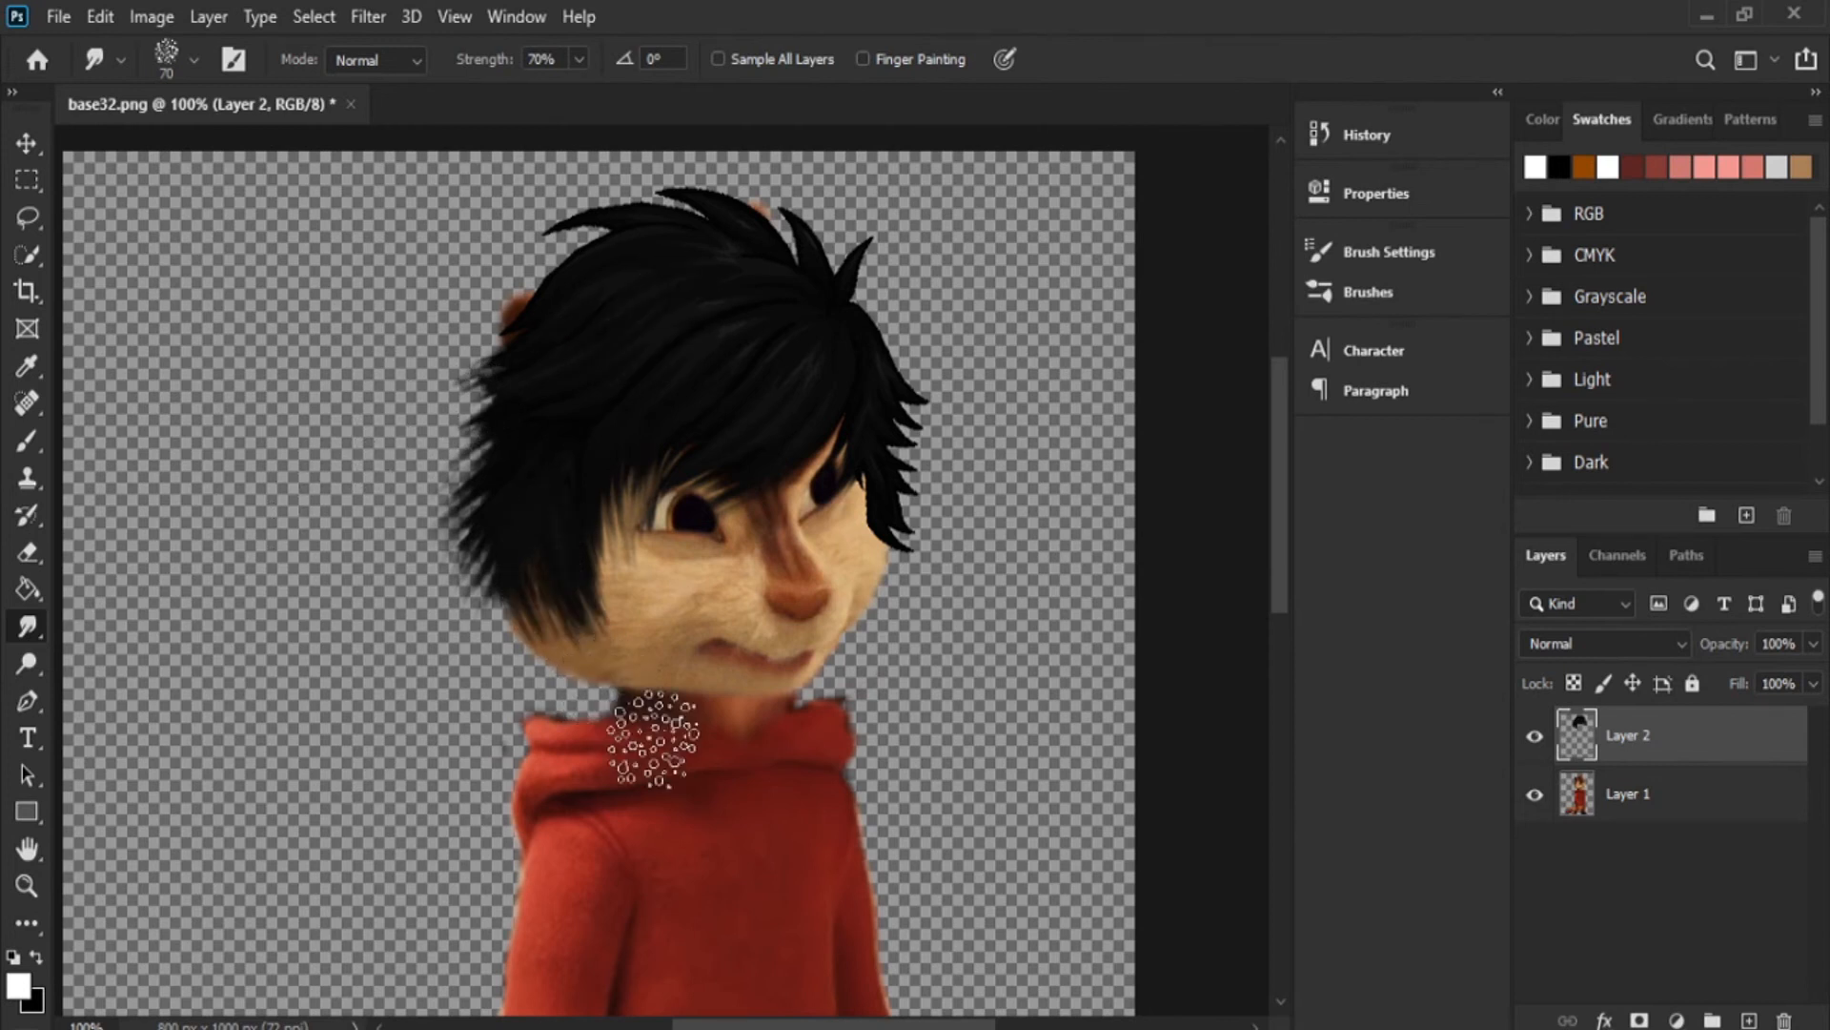
left_click_drag(556, 572, 654, 727)
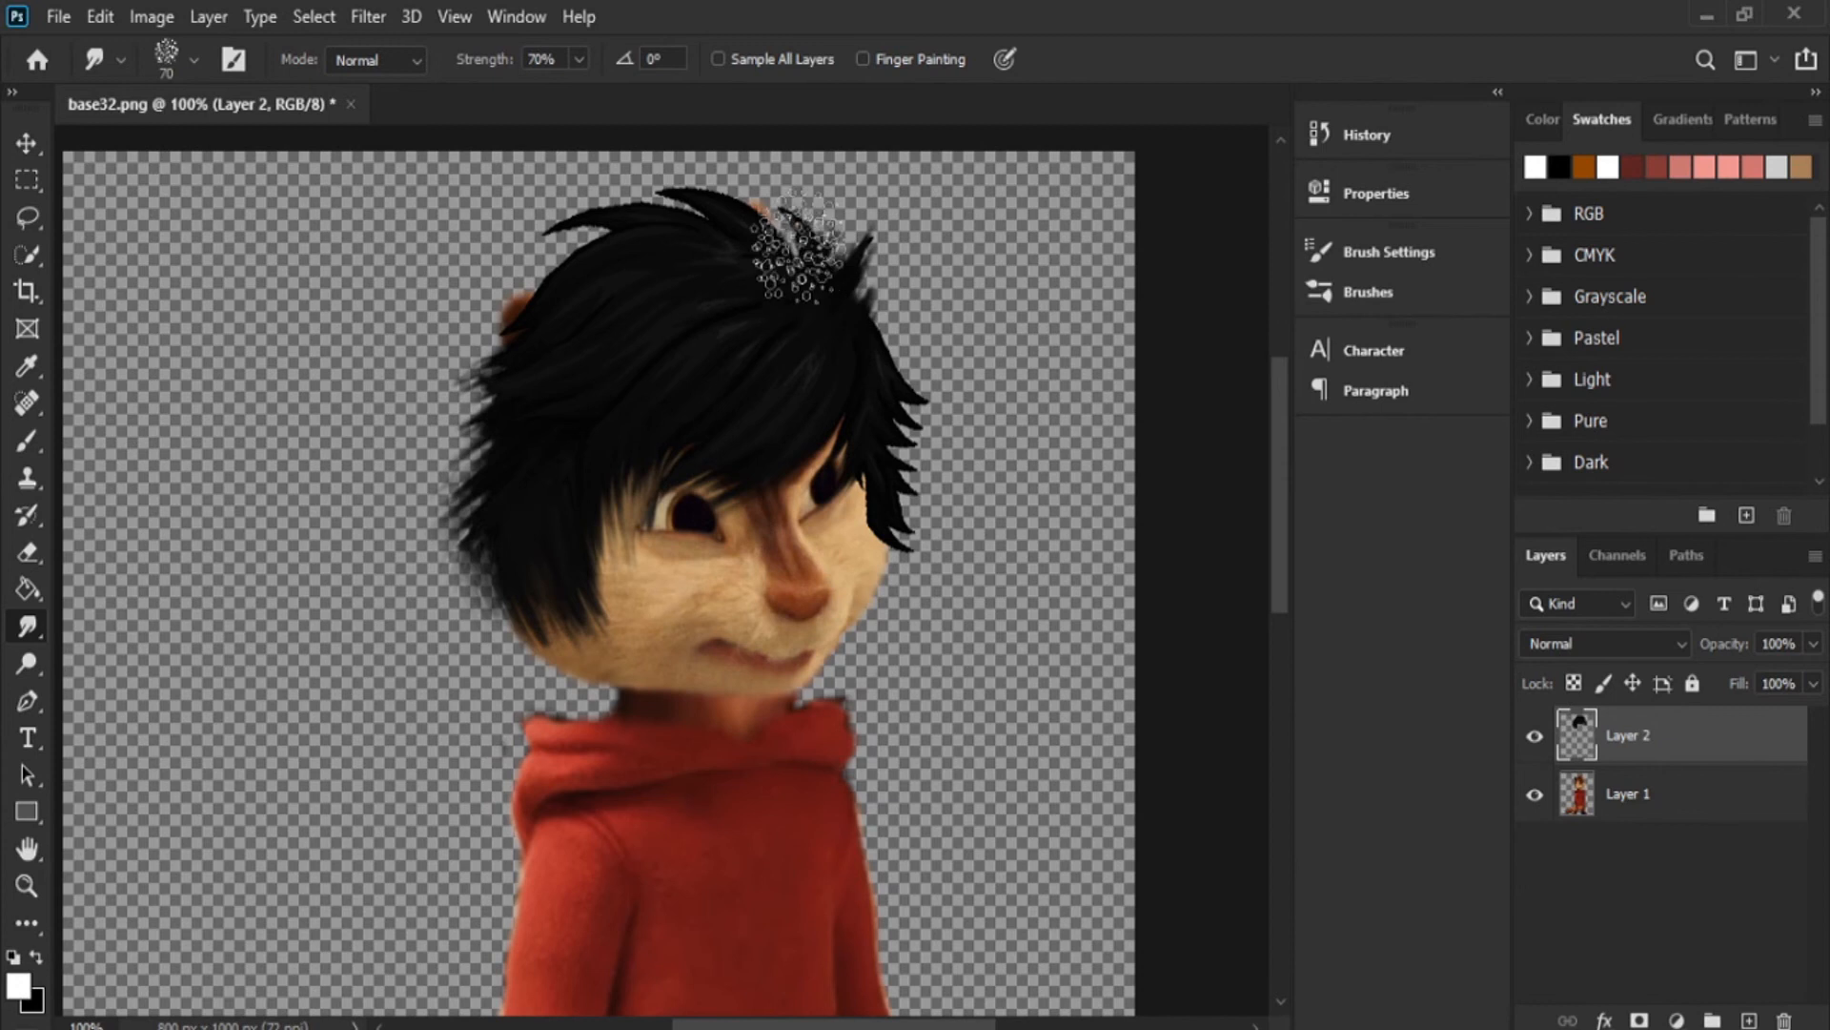
- Smudge the crown hair outward over the visible ear and extend the strands along the back of the head
mouse_move(768, 245)
left_mouse_down()
mouse_move(720, 228)
mouse_move(739, 272)
mouse_move(621, 183)
mouse_move(694, 221)
mouse_move(553, 203)
left_mouse_up()
mouse_move(658, 243)
left_mouse_down()
mouse_move(524, 267)
mouse_move(632, 291)
mouse_move(464, 350)
mouse_move(442, 382)
mouse_move(582, 314)
mouse_move(600, 286)
mouse_move(589, 260)
mouse_move(353, 305)
left_mouse_up()
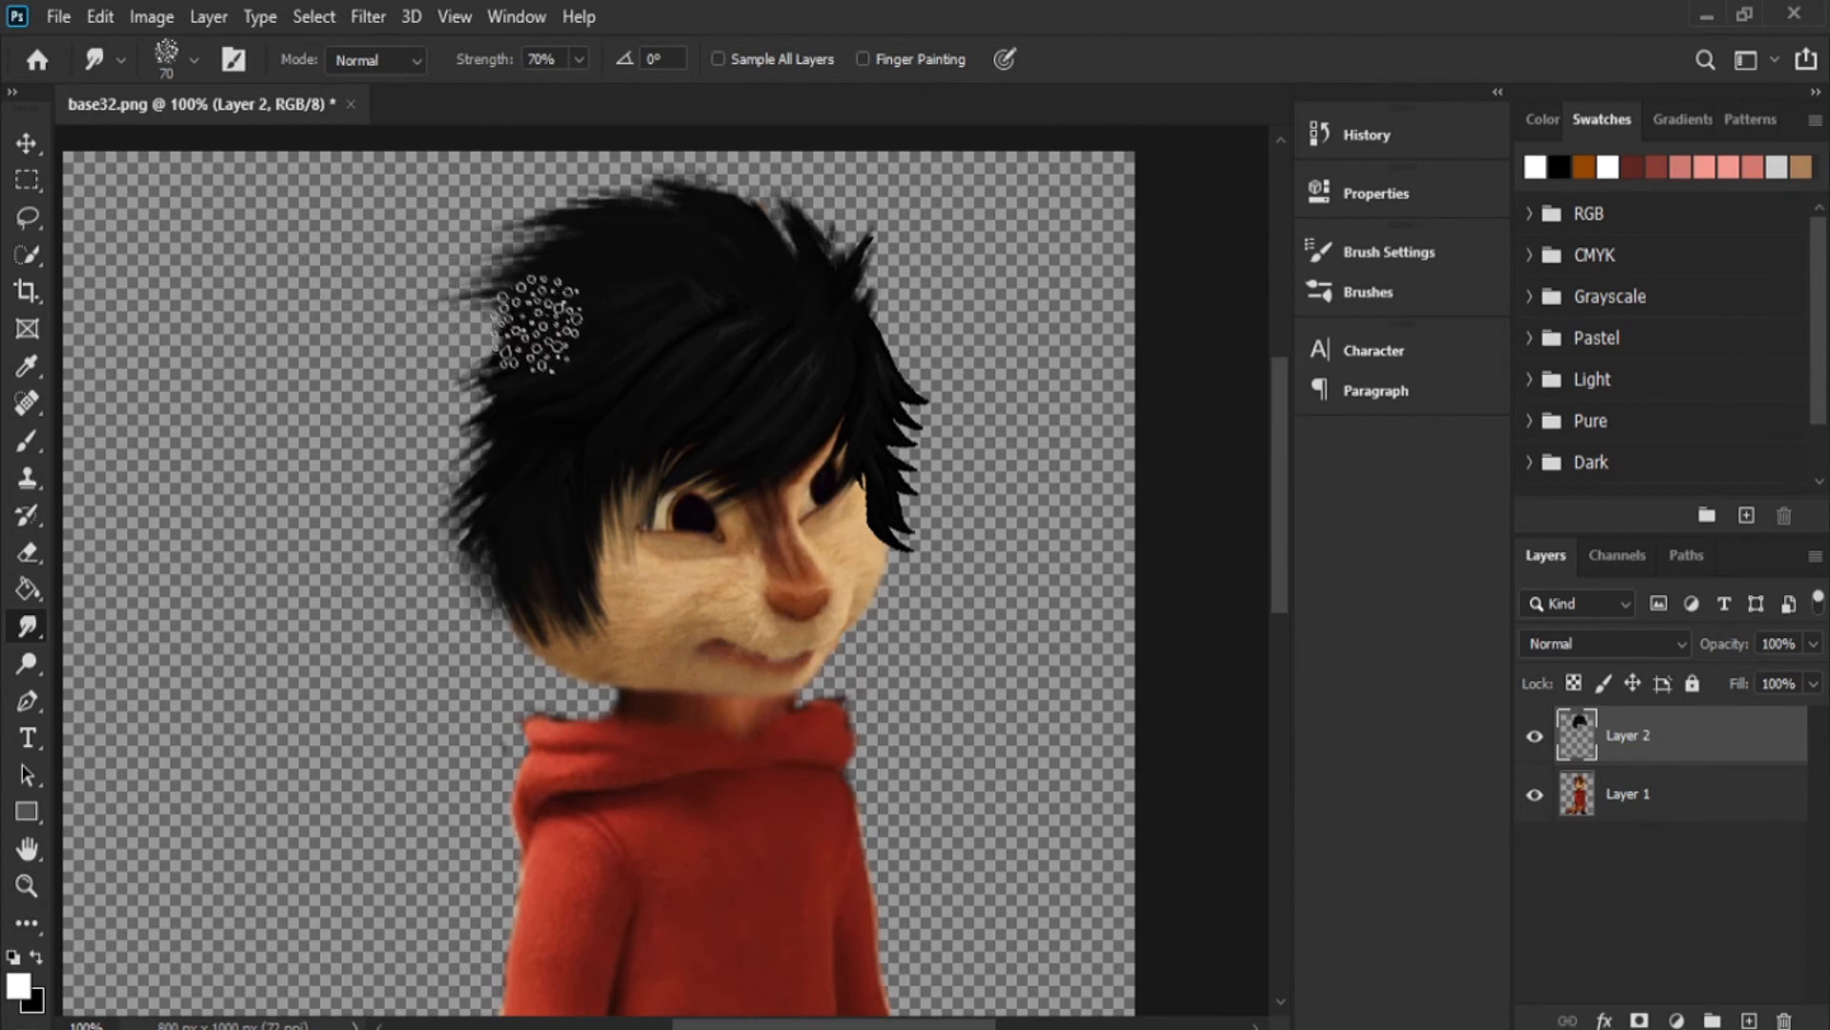
left_click_drag(540, 319, 351, 464)
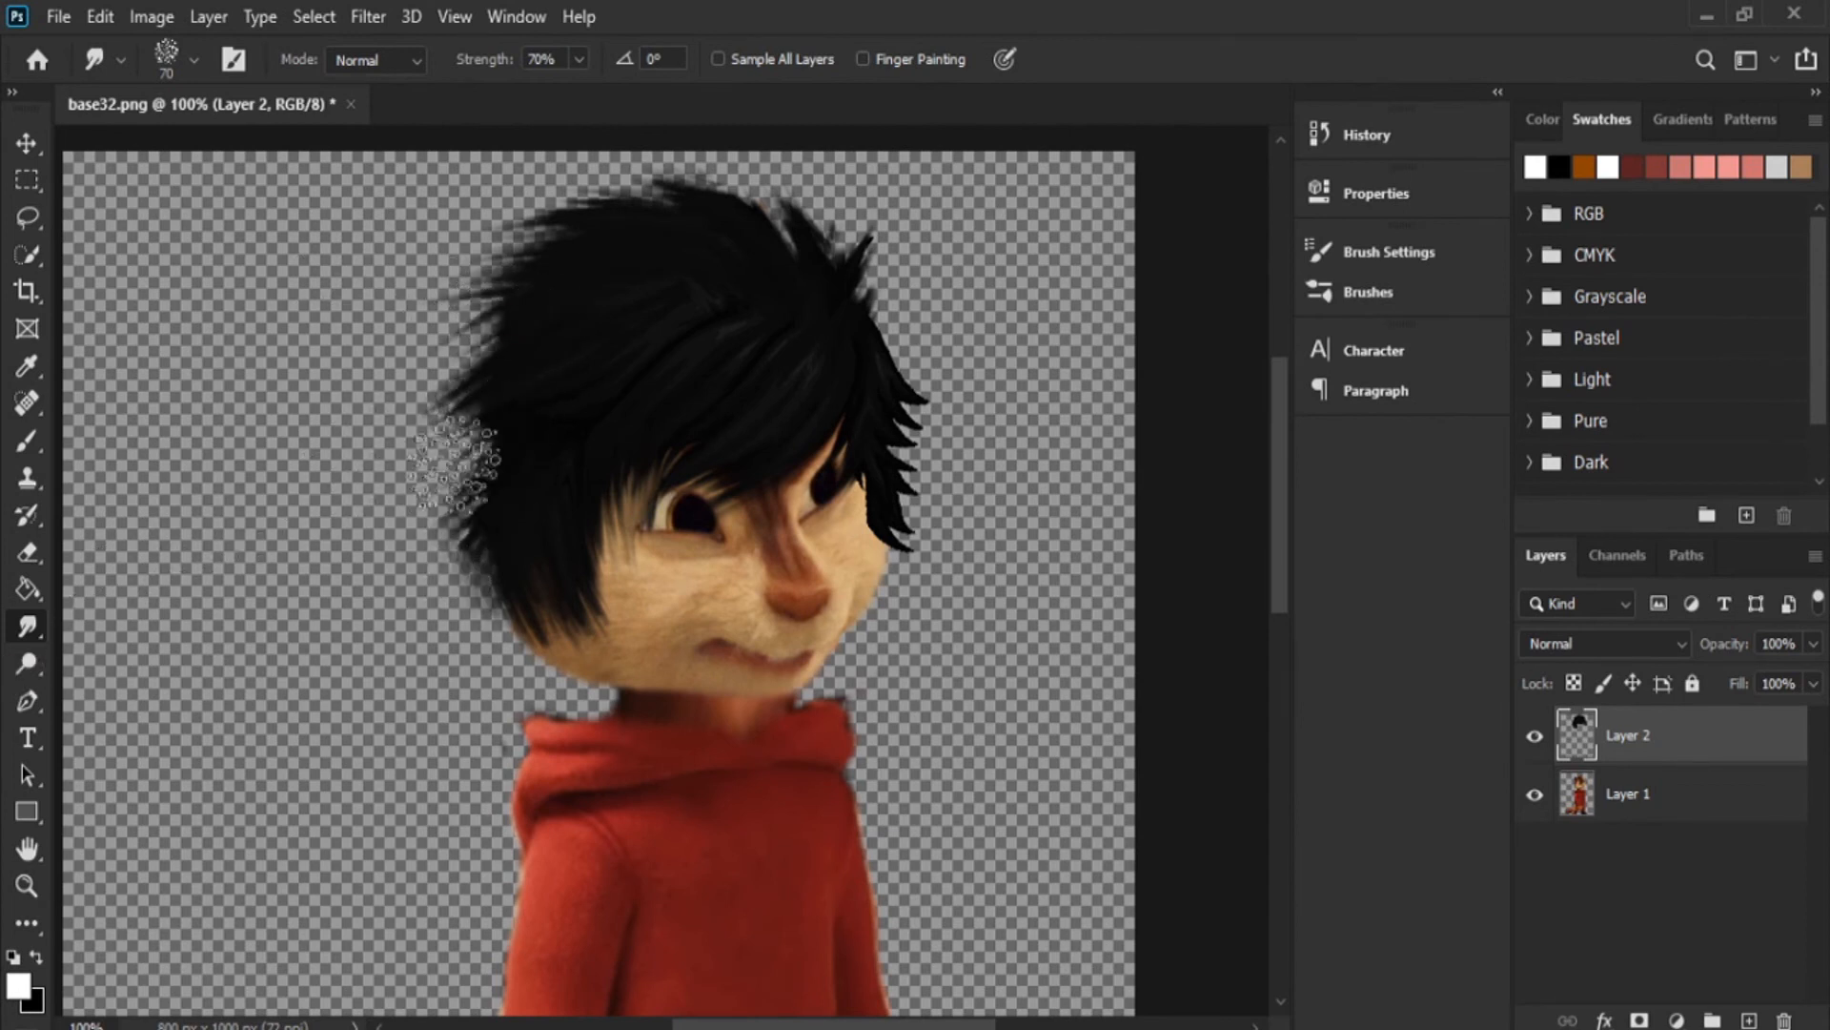
left_click_drag(486, 496, 400, 534)
left_click_drag(498, 576, 490, 746)
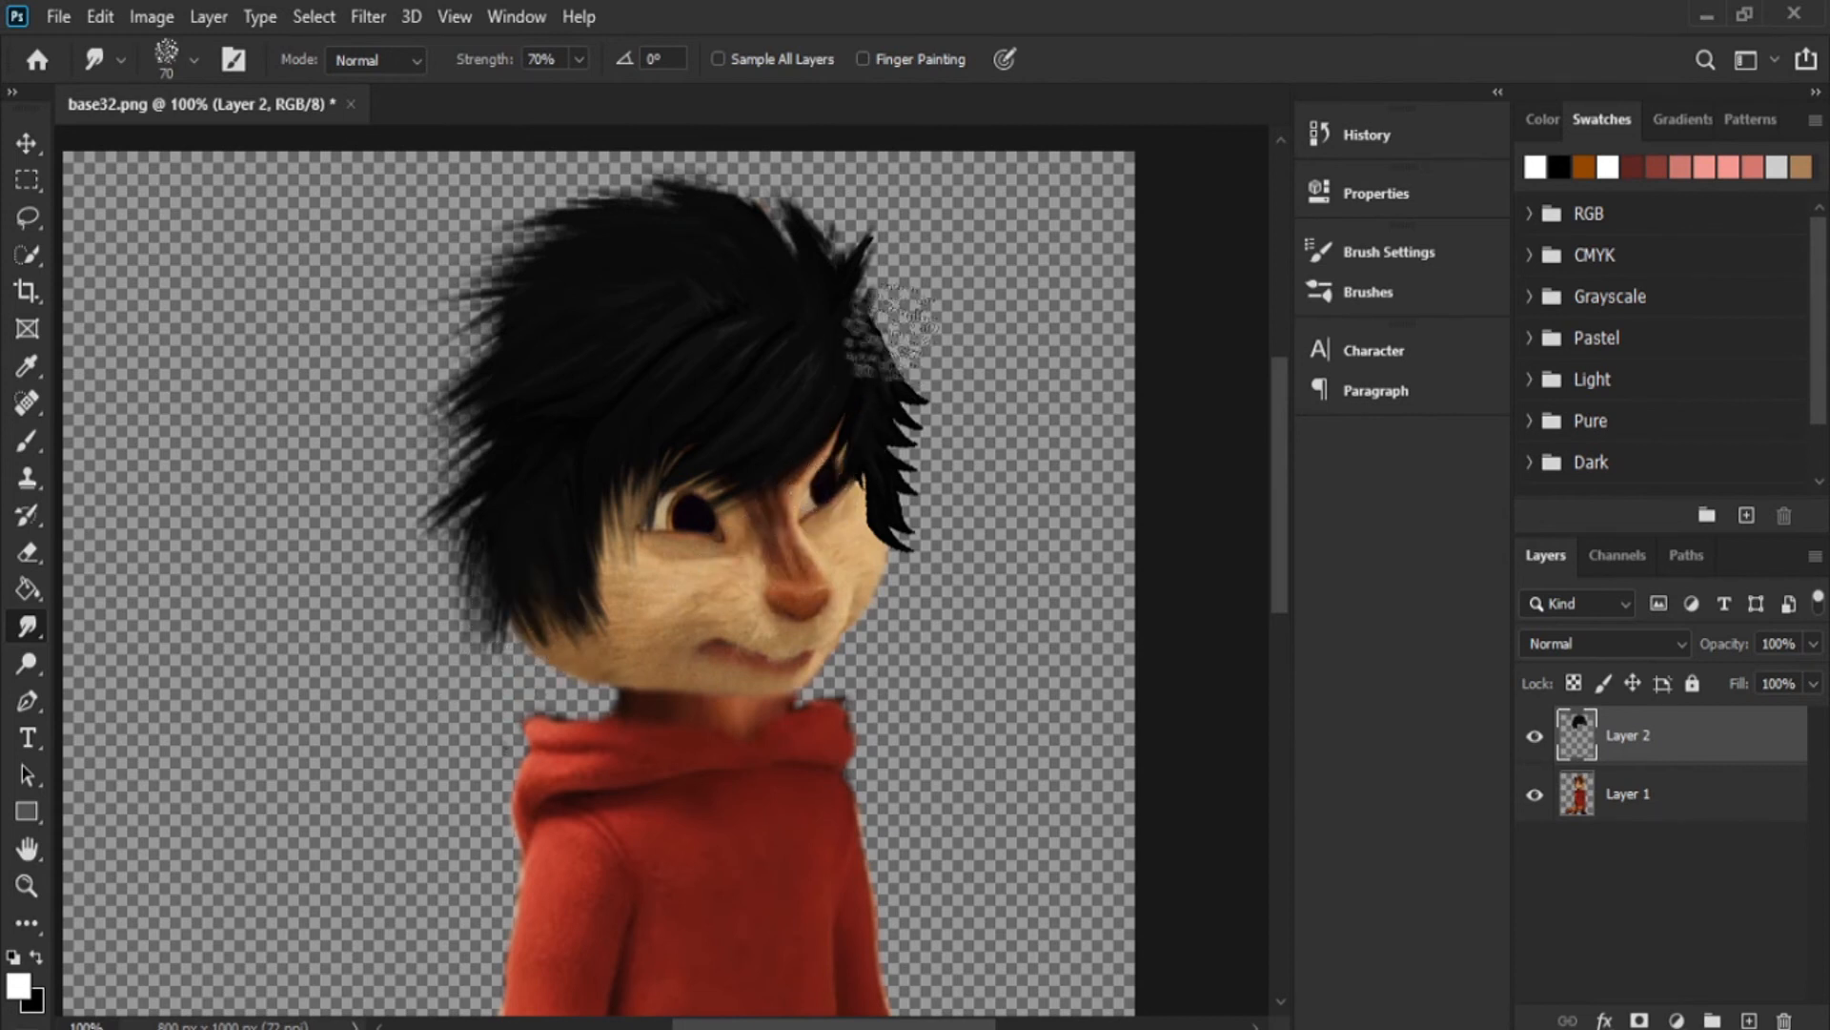
- Smudge the hair beside the far cheek, the fringe above the eyes and the upper edge of the crown into fine strands
mouse_move(954, 414)
left_mouse_down()
mouse_move(943, 491)
mouse_move(896, 420)
mouse_move(953, 543)
mouse_move(910, 501)
mouse_move(951, 593)
left_mouse_up()
left_click_drag(863, 453, 853, 615)
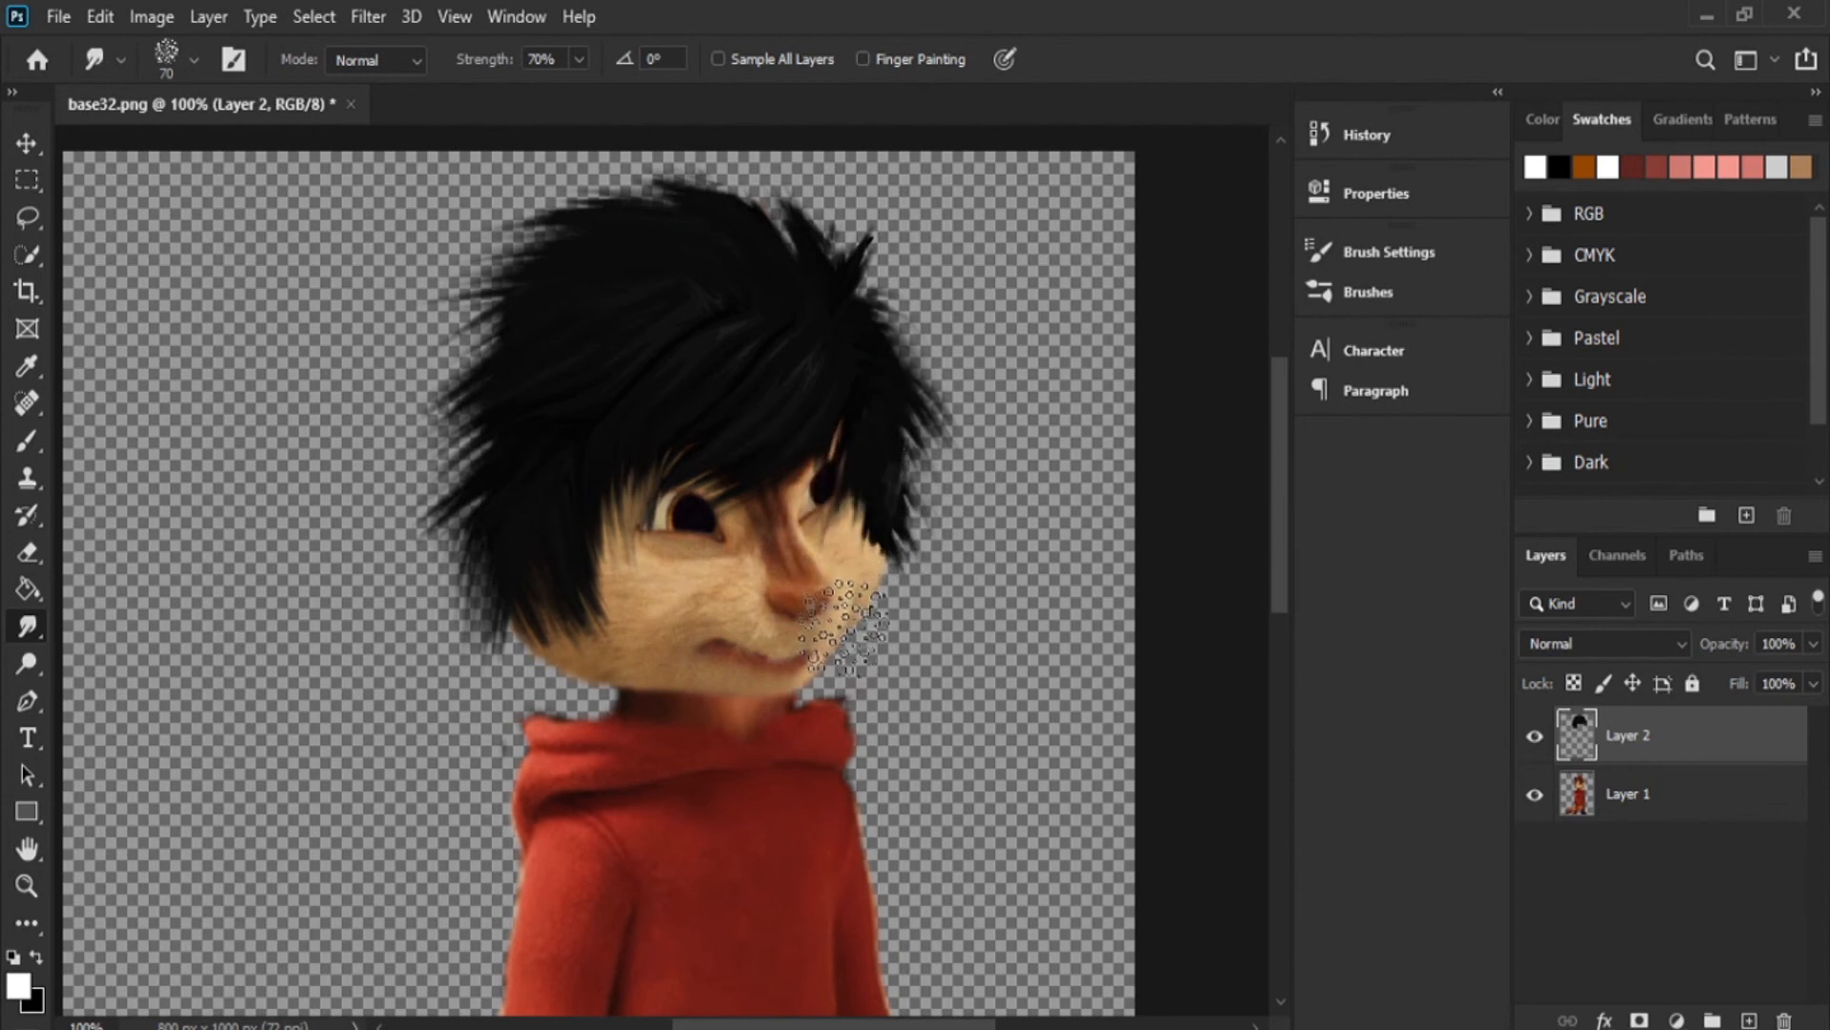
mouse_move(855, 484)
left_mouse_down()
mouse_move(825, 442)
mouse_move(846, 609)
mouse_move(841, 489)
mouse_move(855, 584)
mouse_move(912, 664)
mouse_move(727, 599)
mouse_move(693, 533)
mouse_move(684, 549)
mouse_move(755, 435)
mouse_move(736, 536)
mouse_move(796, 461)
mouse_move(765, 580)
mouse_move(812, 467)
mouse_move(774, 575)
mouse_move(777, 483)
mouse_move(715, 568)
mouse_move(593, 474)
left_mouse_up()
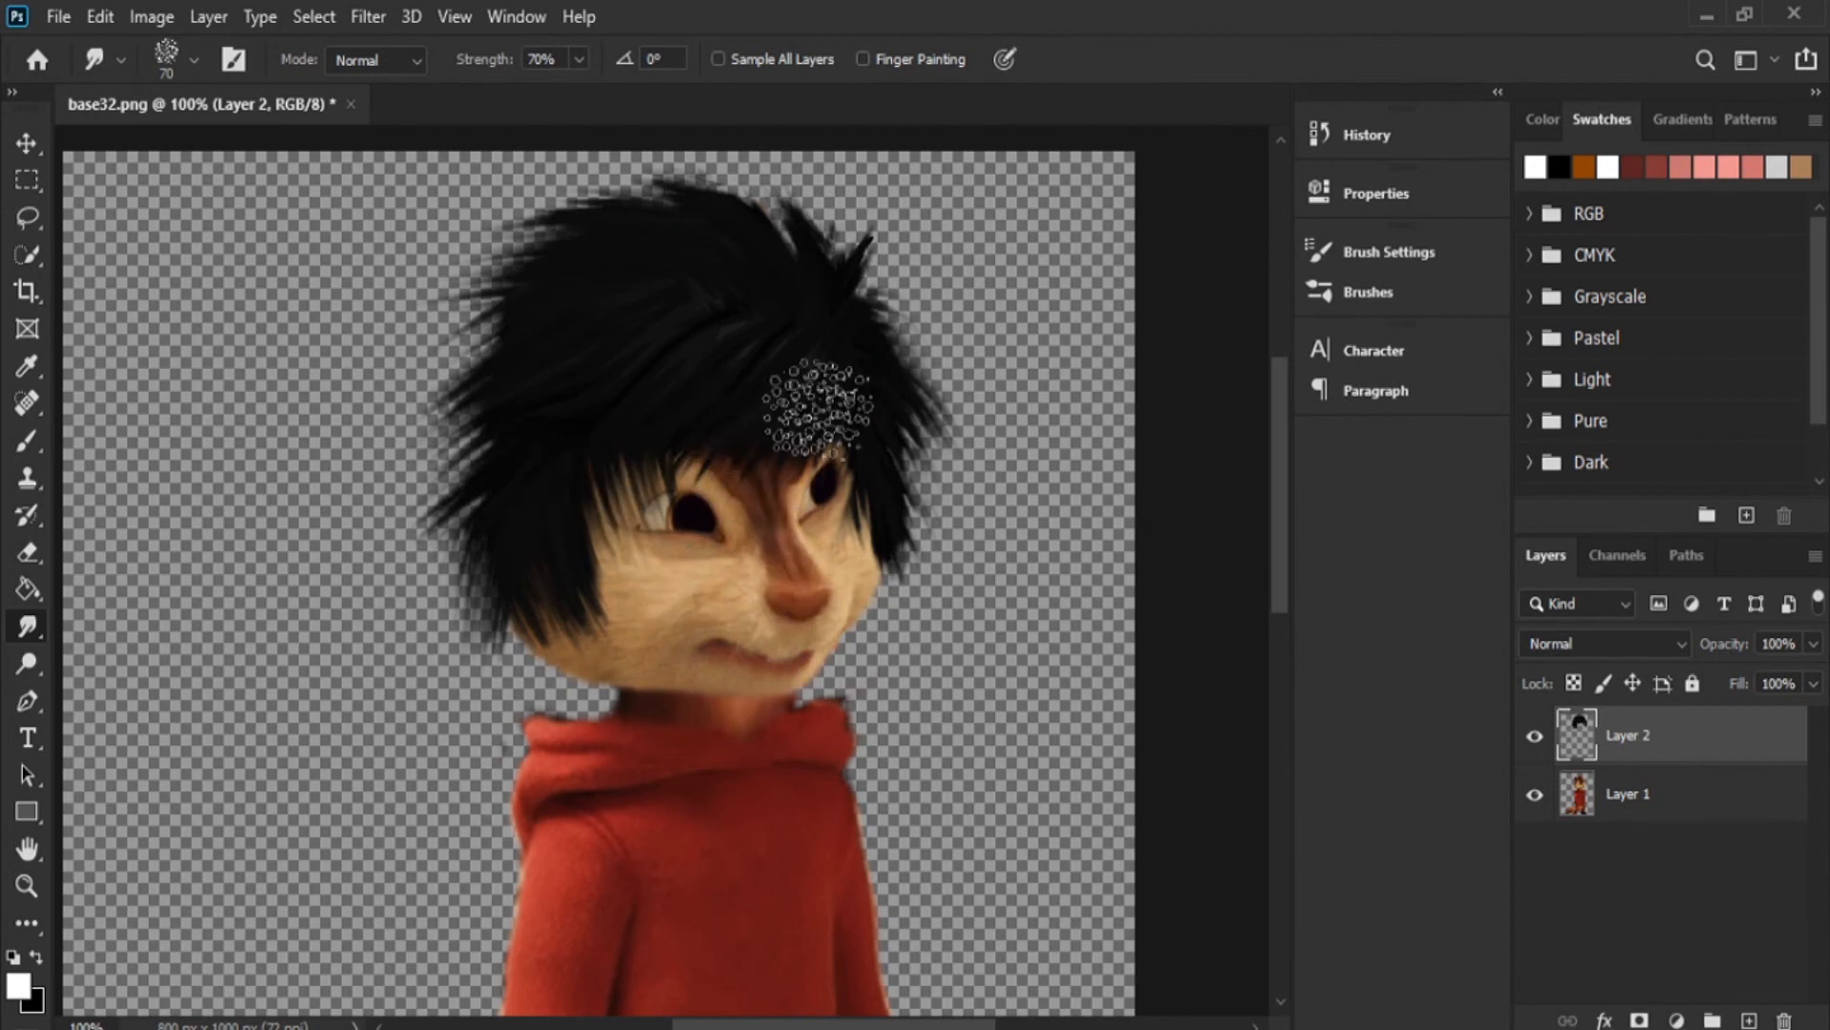
mouse_move(823, 274)
left_mouse_down()
mouse_move(785, 158)
mouse_move(770, 262)
mouse_move(708, 160)
left_mouse_up()
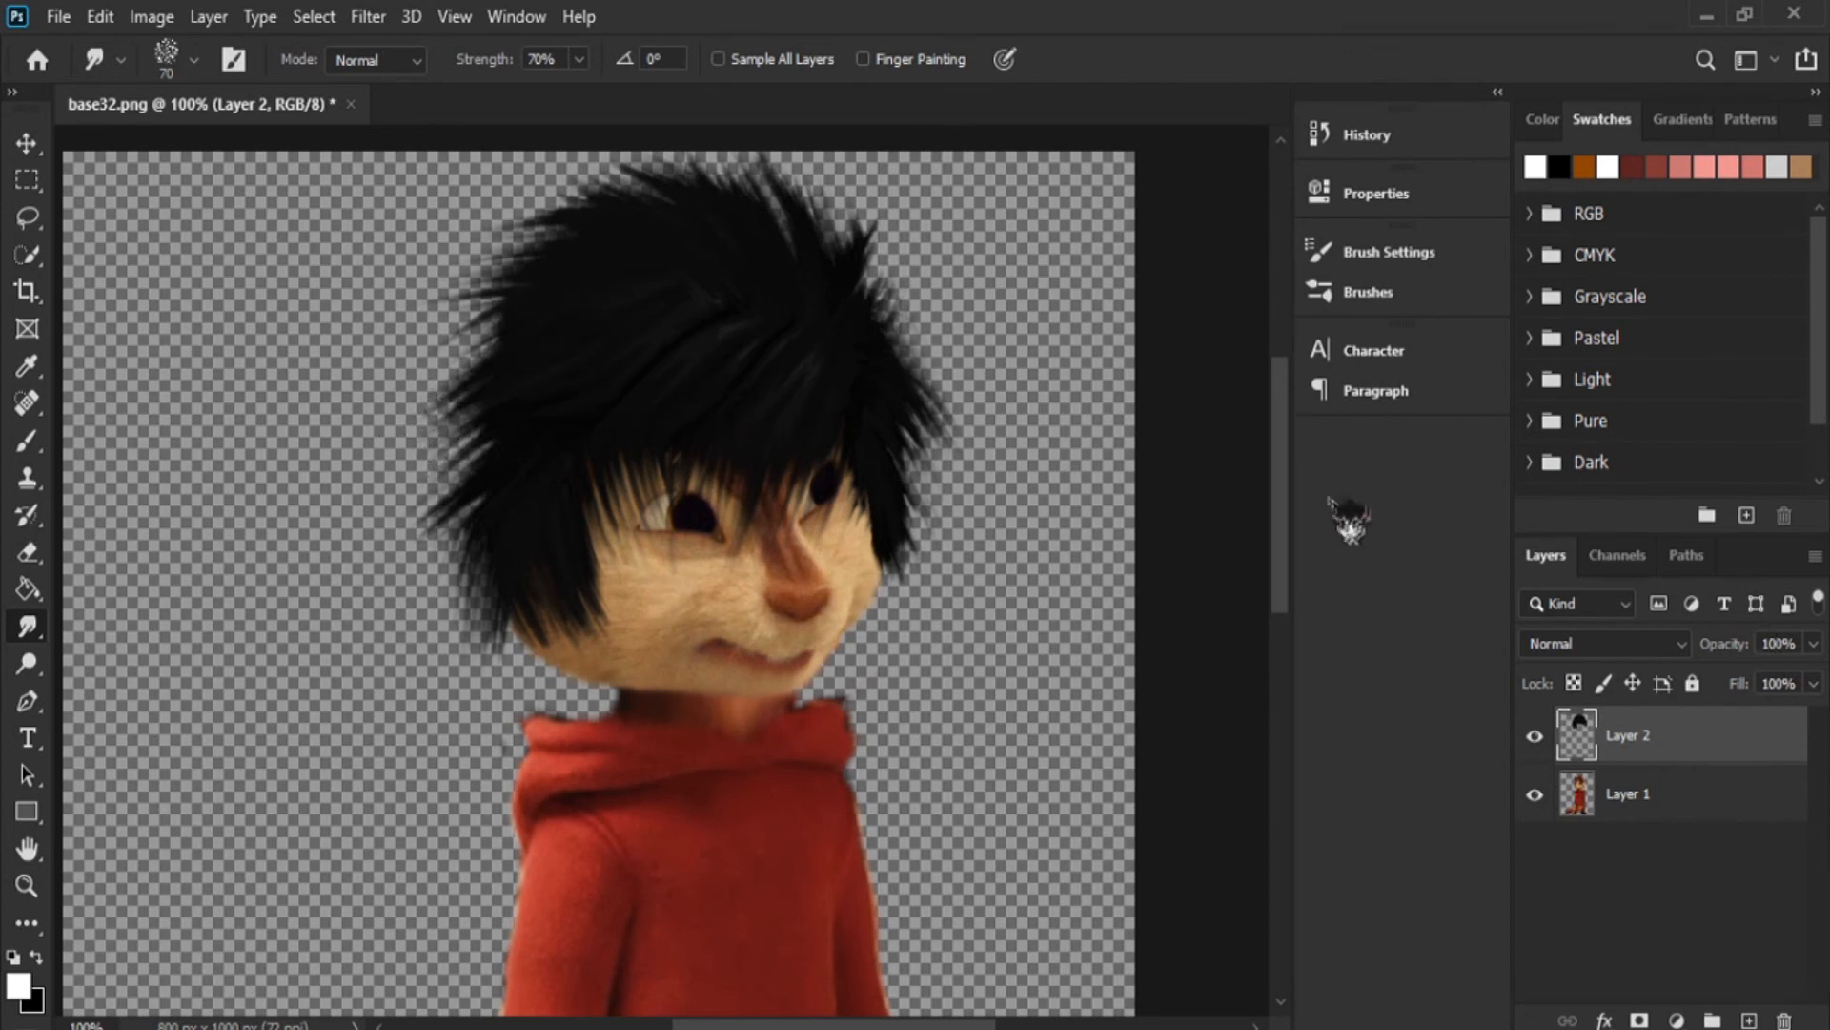
left_click_drag(1284, 548, 1285, 546)
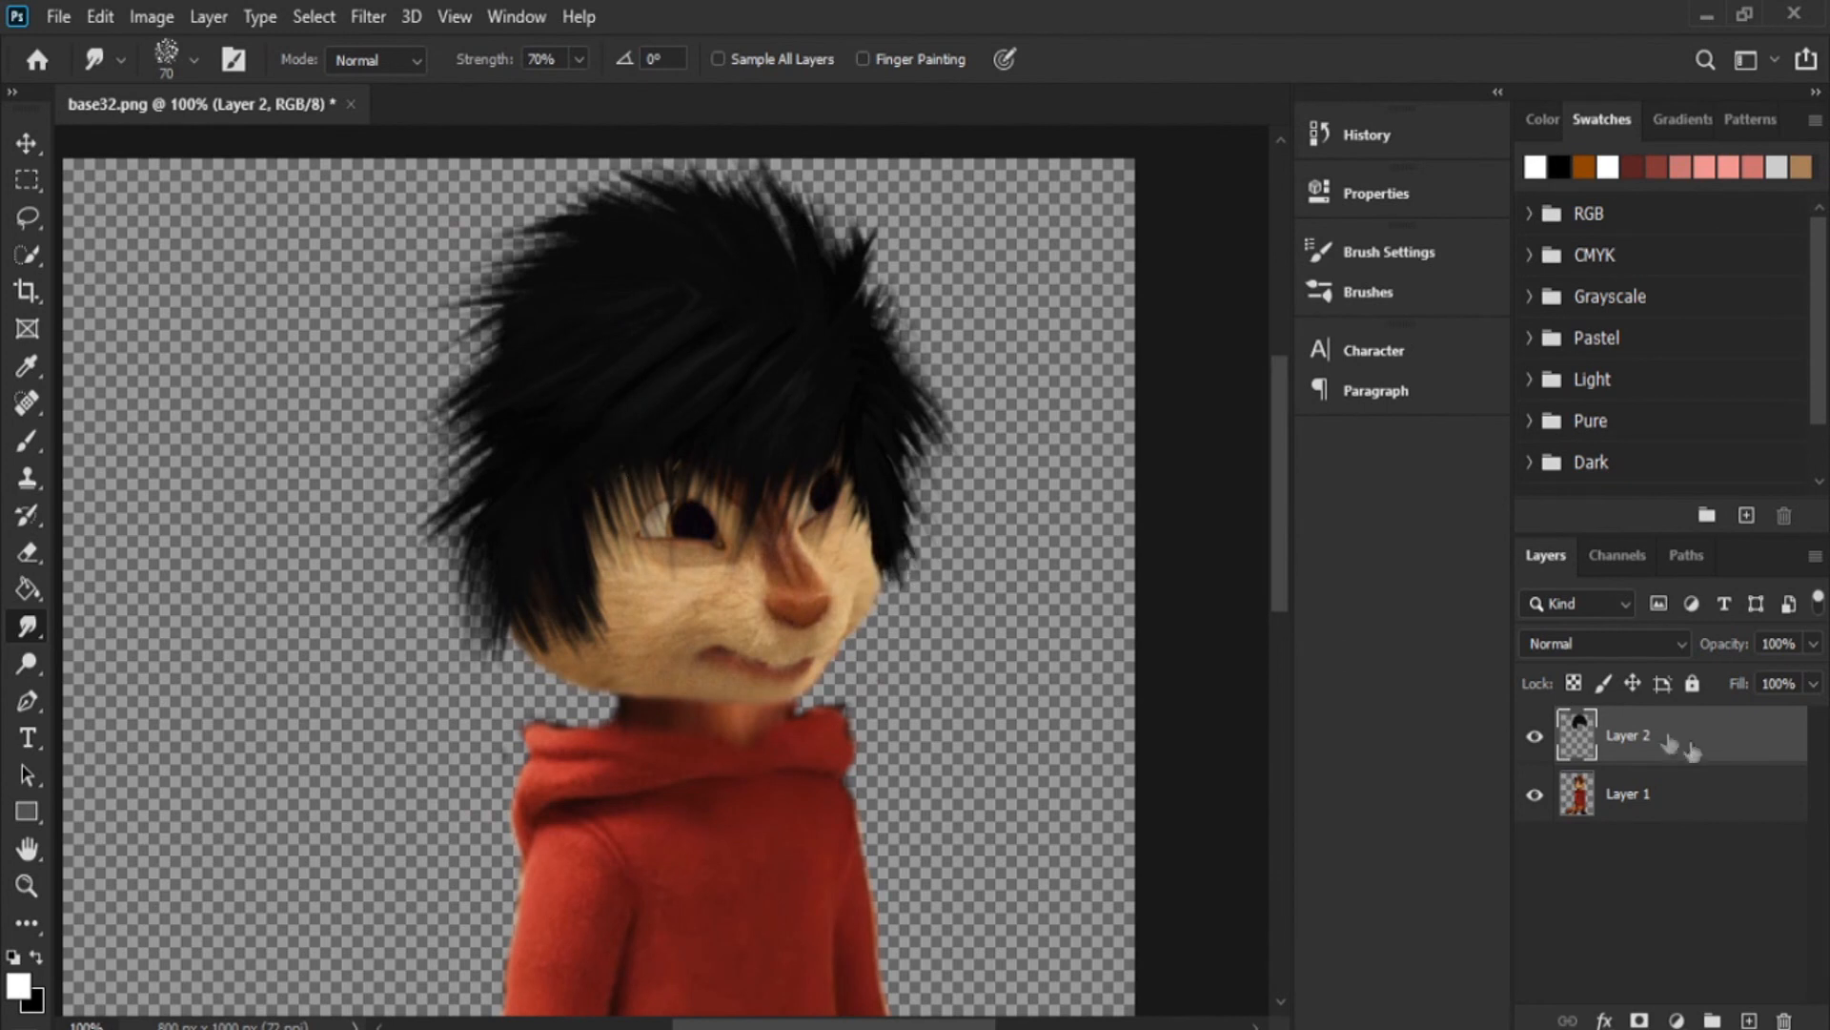
- Lower the hair layer's opacity to 90% and erase the hair covering the larger, nearer ear with a 10 px Eraser
left_click_drag(1781, 648, 21, 524)
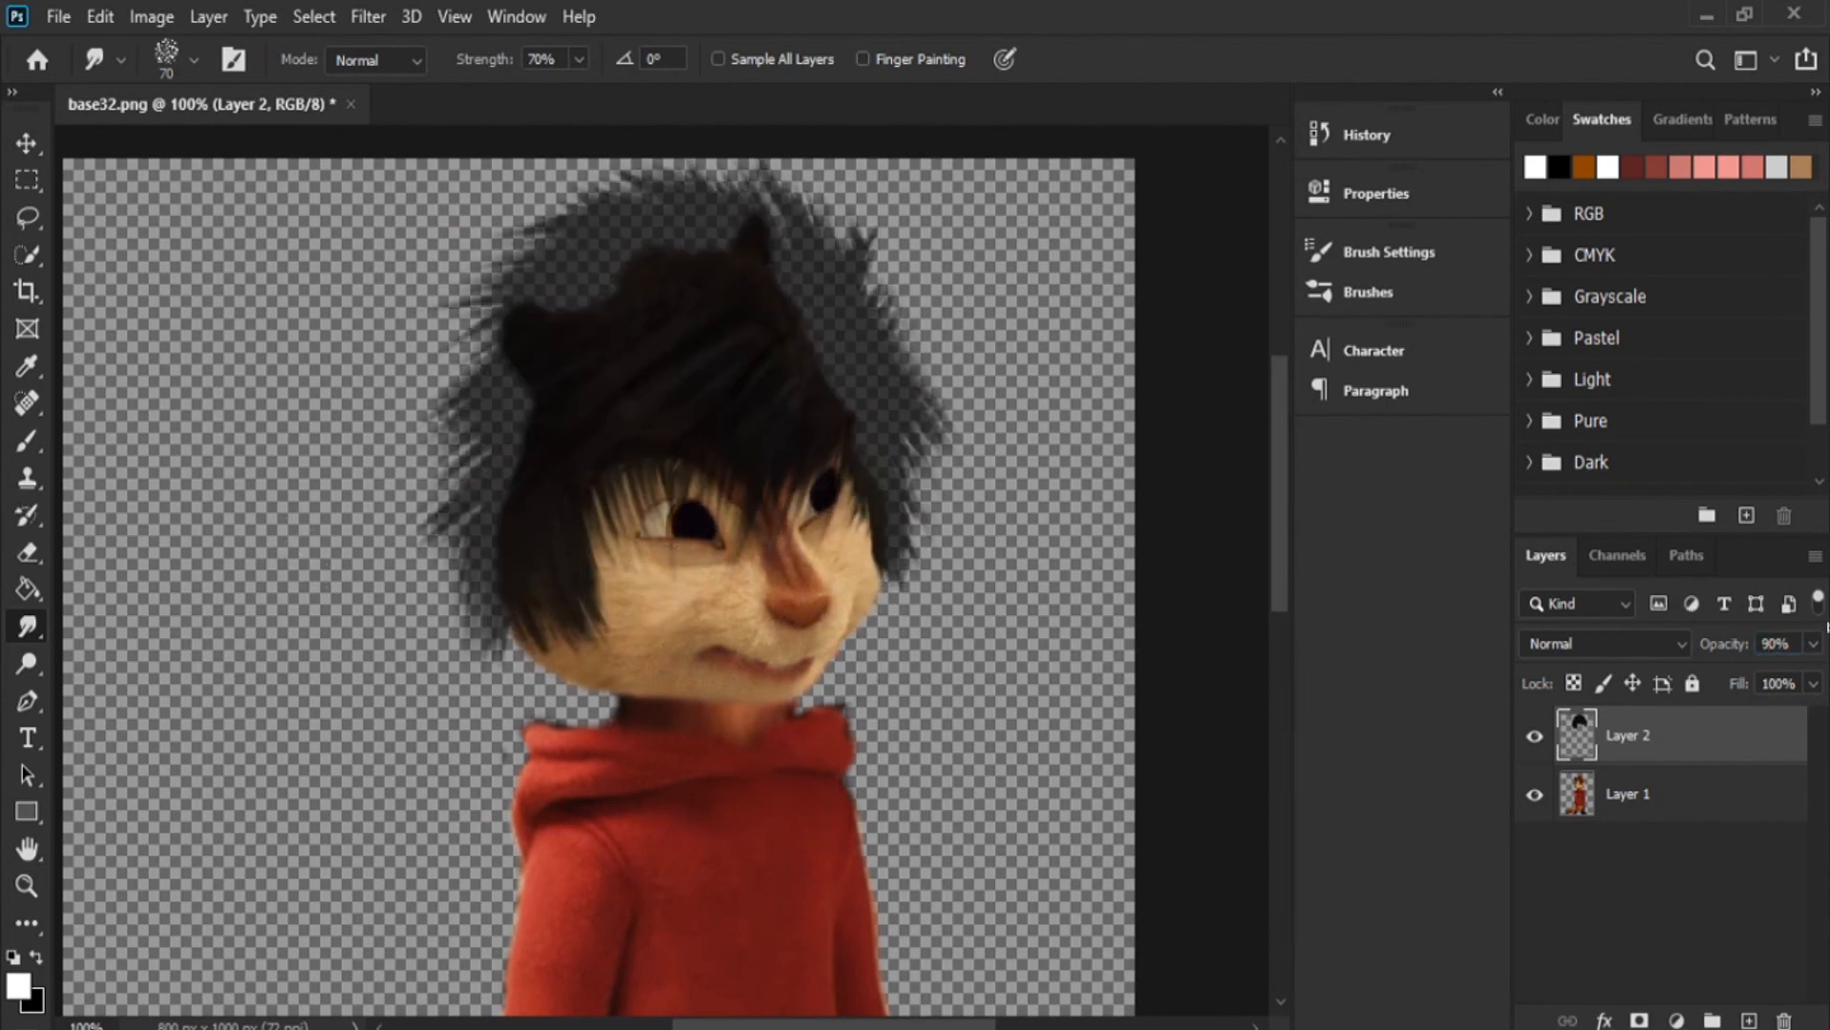
left_click(27, 884)
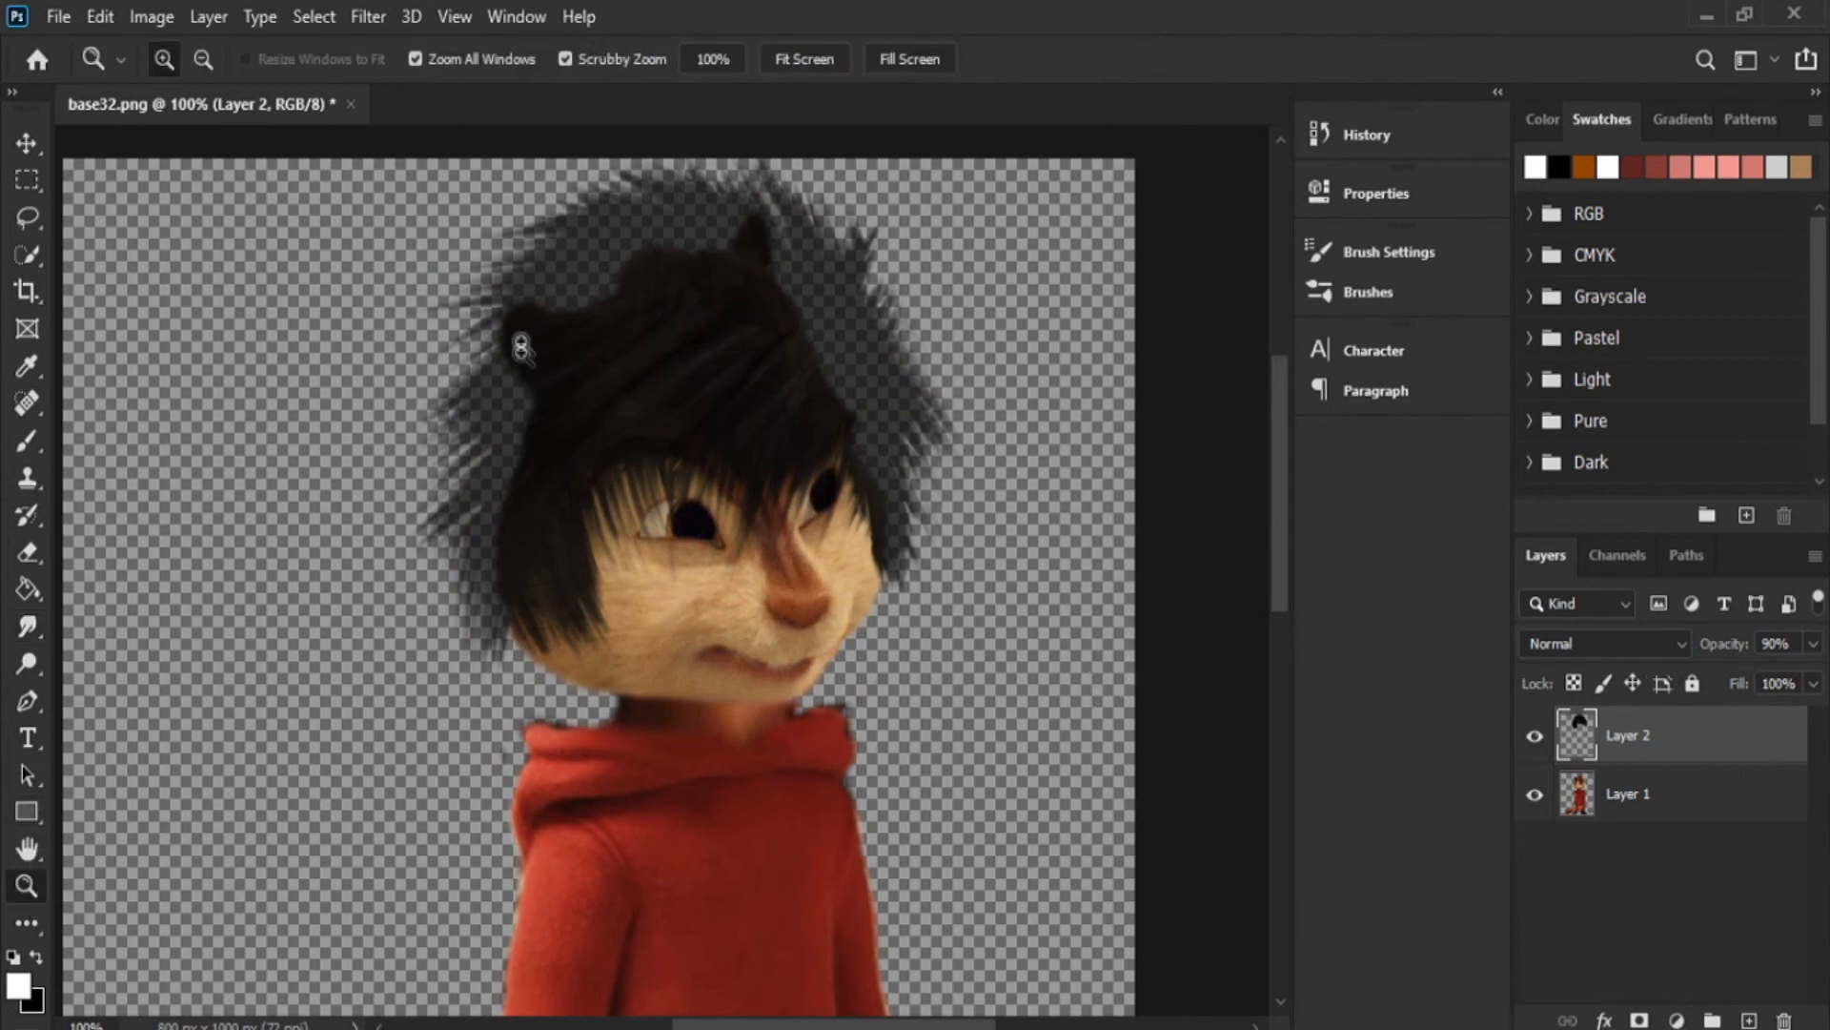
left_click(522, 329)
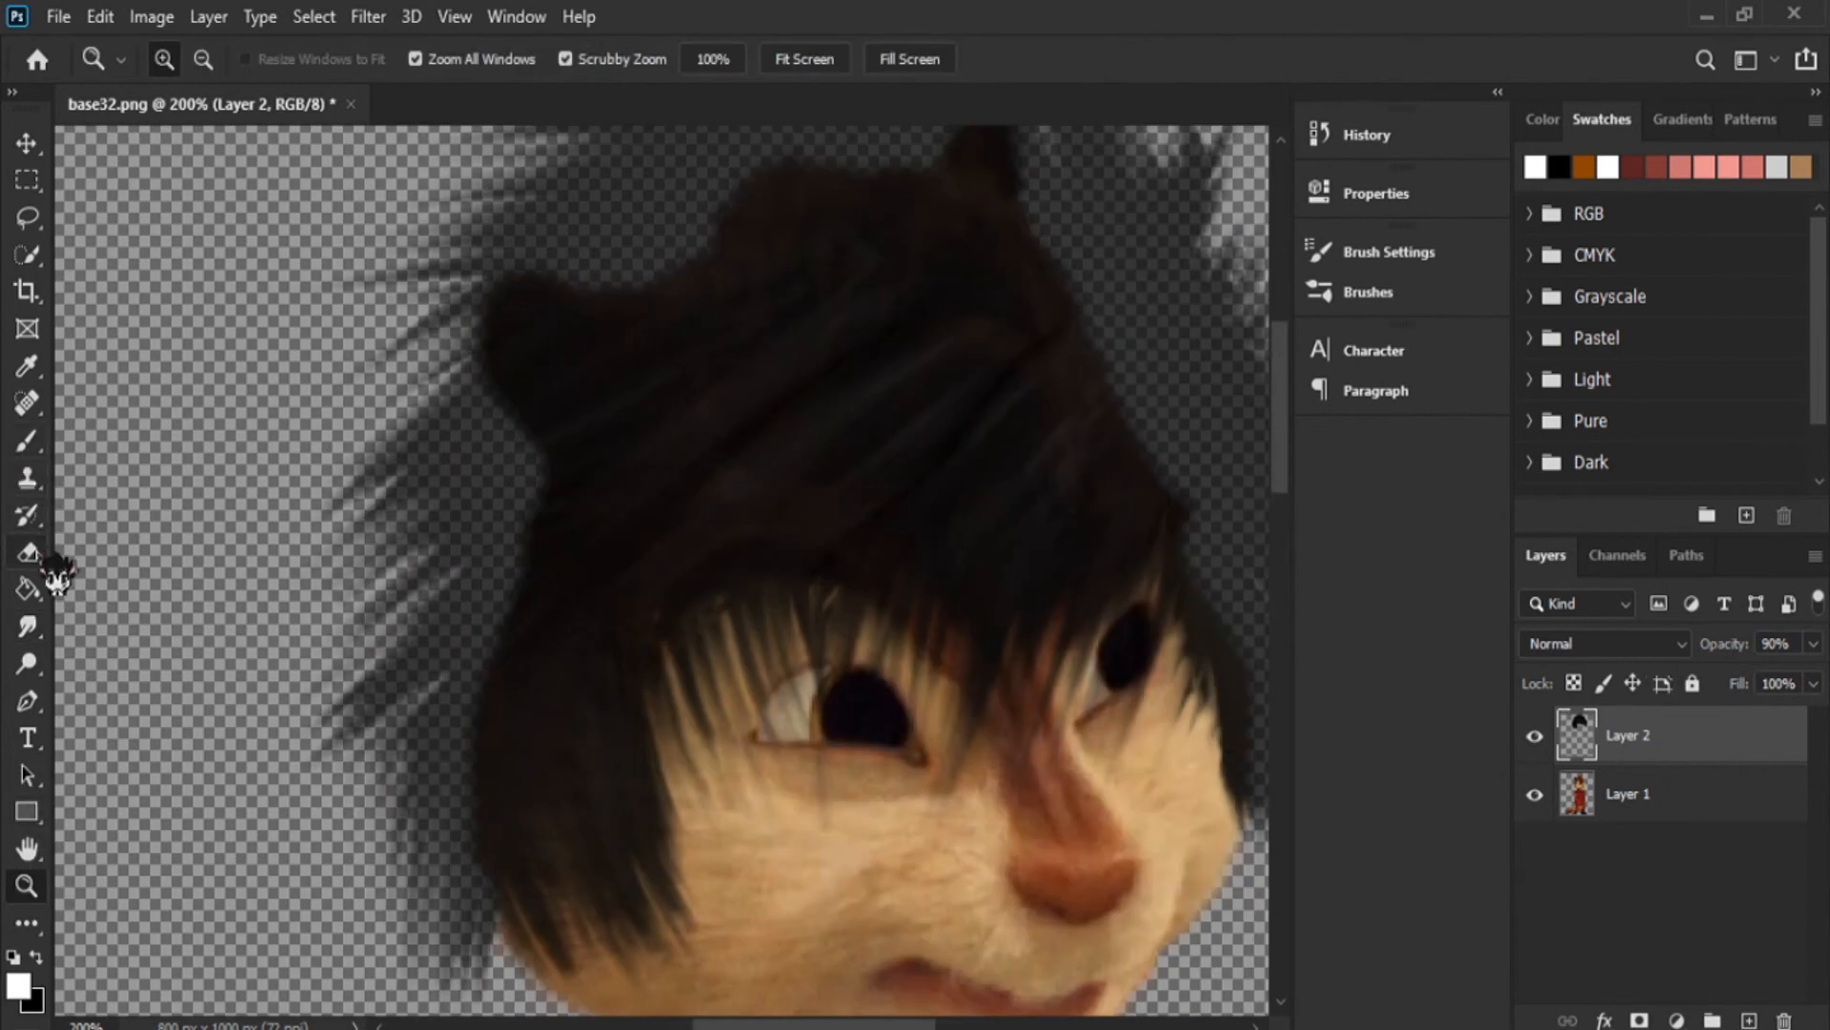
left_click(27, 552)
left_click(194, 59)
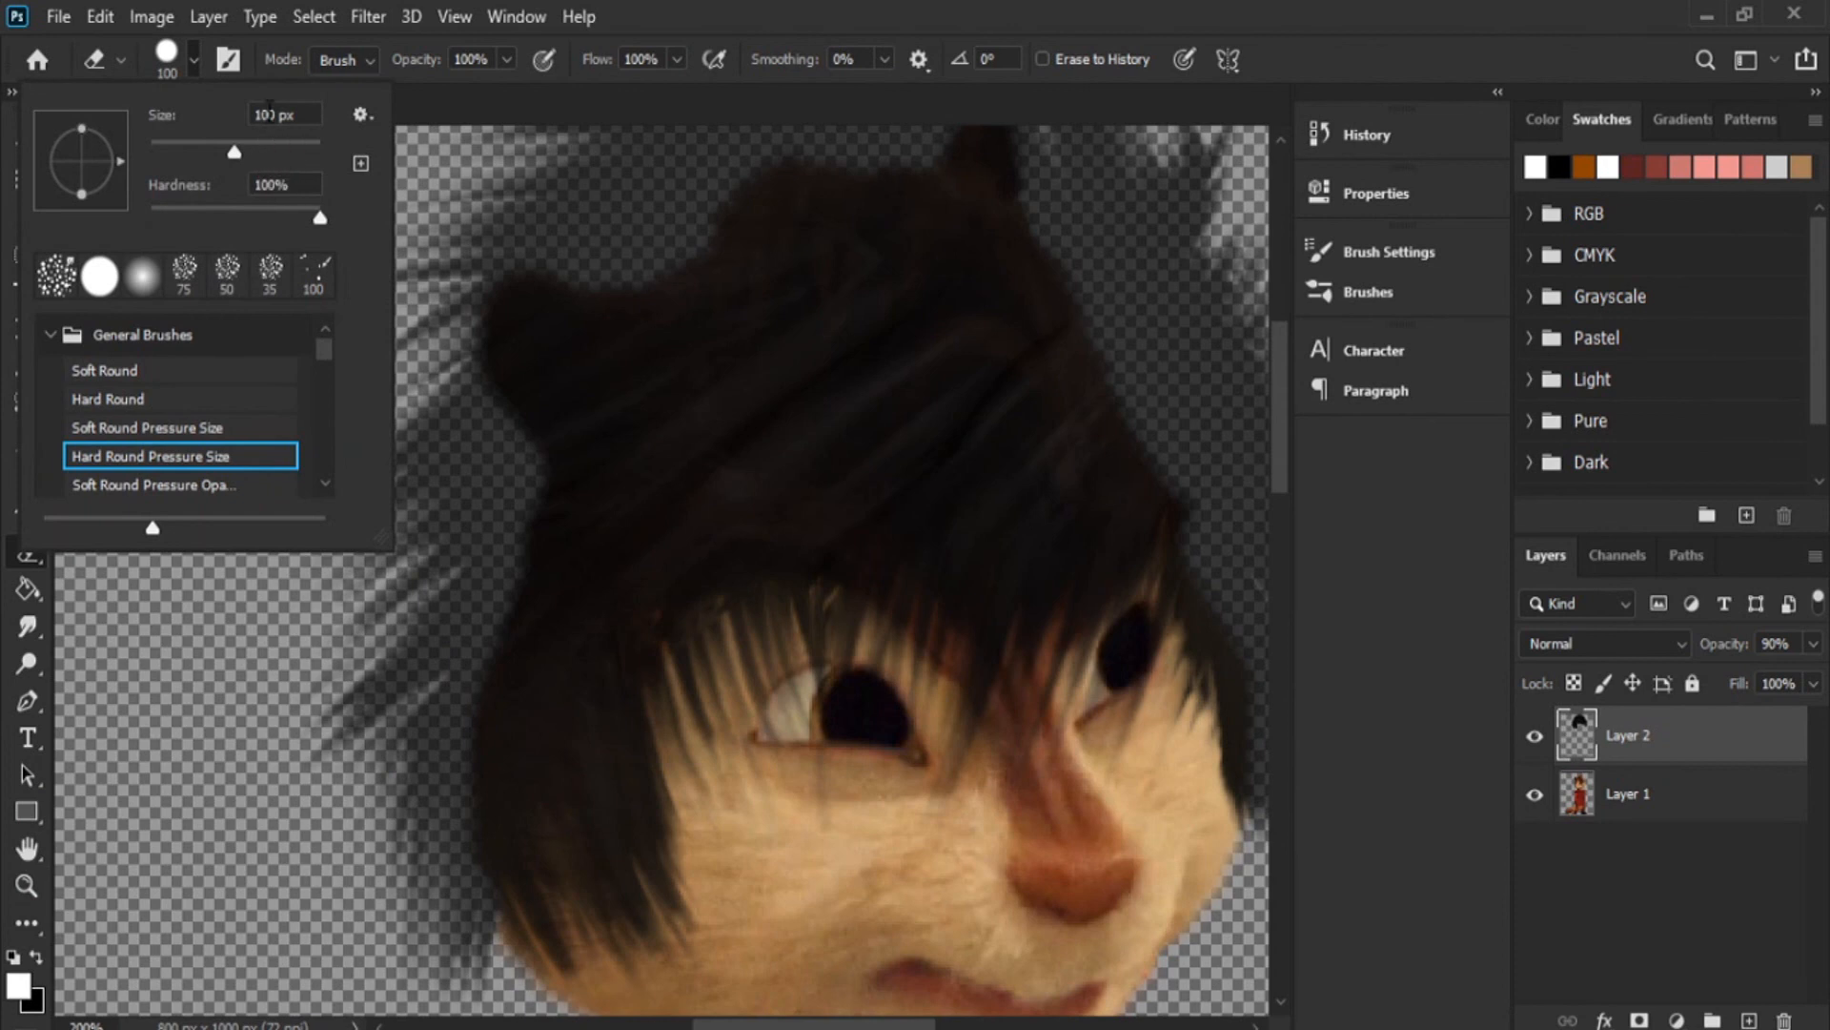
key("BackSpace")
key("Return")
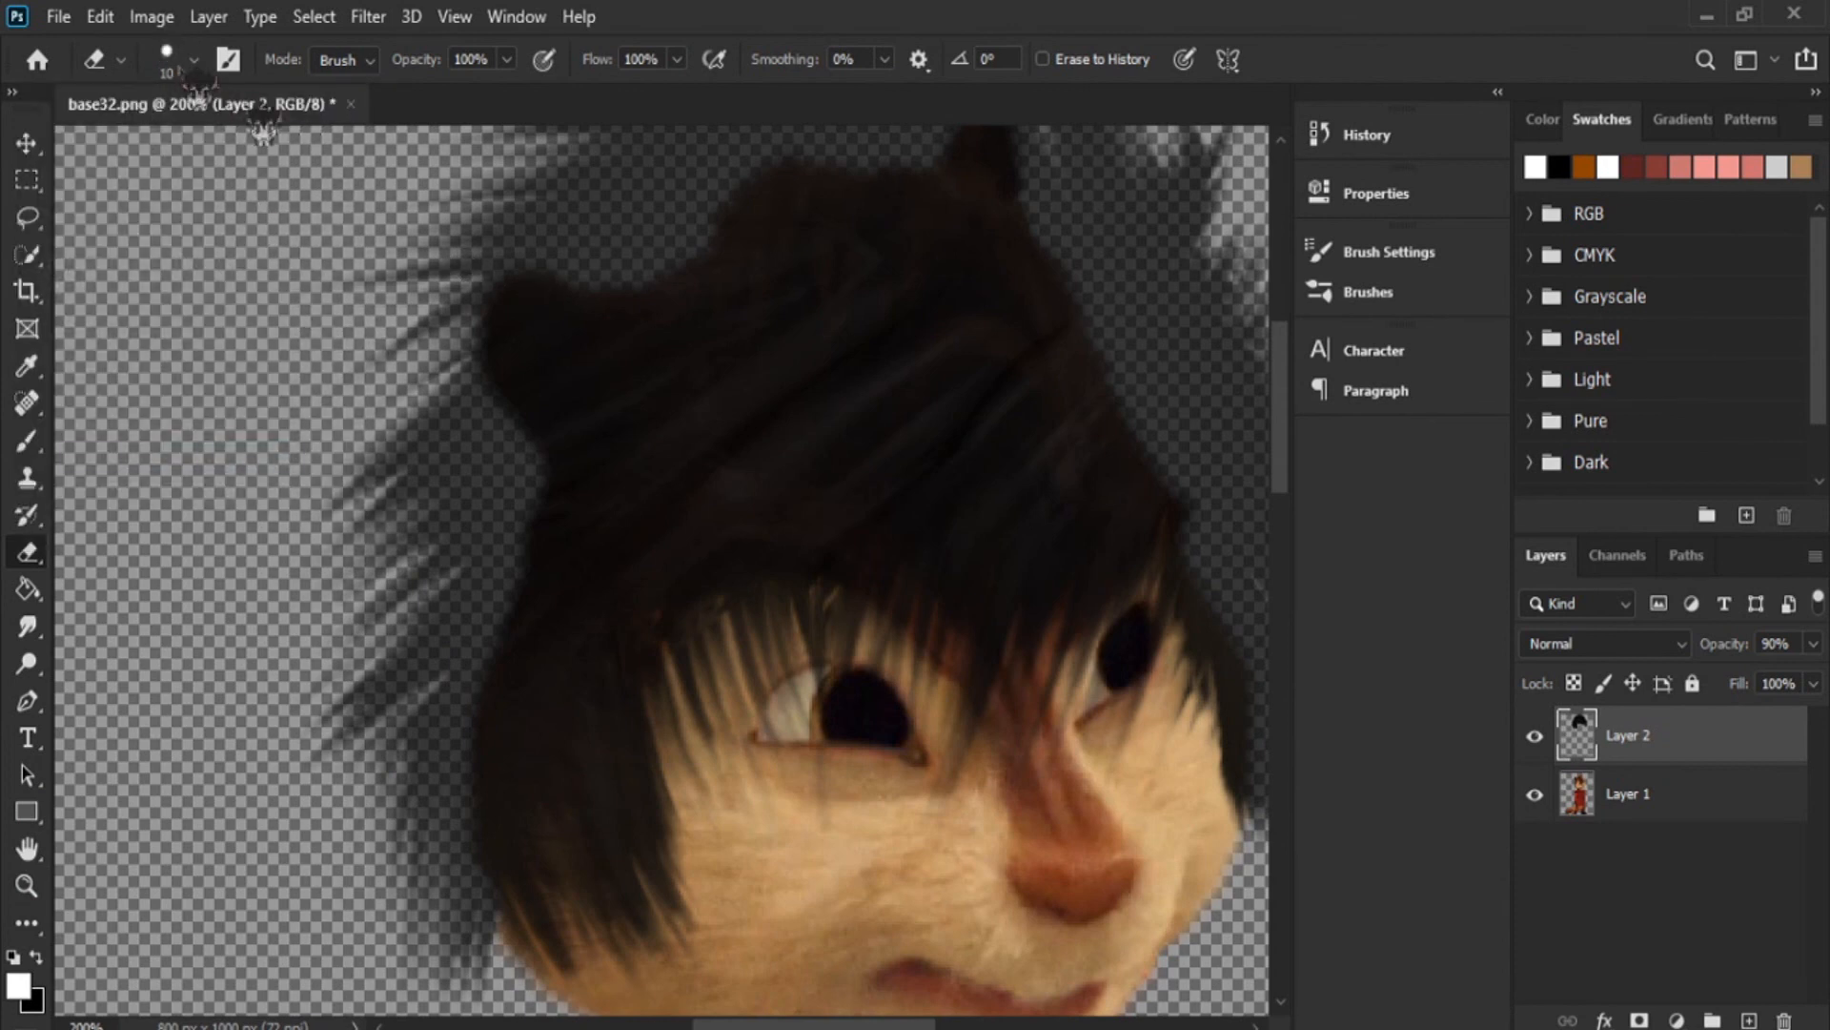
mouse_move(542, 293)
left_mouse_down()
mouse_move(516, 359)
mouse_move(565, 417)
mouse_move(619, 324)
mouse_move(543, 300)
mouse_move(561, 396)
mouse_move(573, 354)
mouse_move(544, 320)
mouse_move(580, 362)
mouse_move(593, 342)
mouse_move(557, 336)
mouse_move(603, 327)
left_mouse_up()
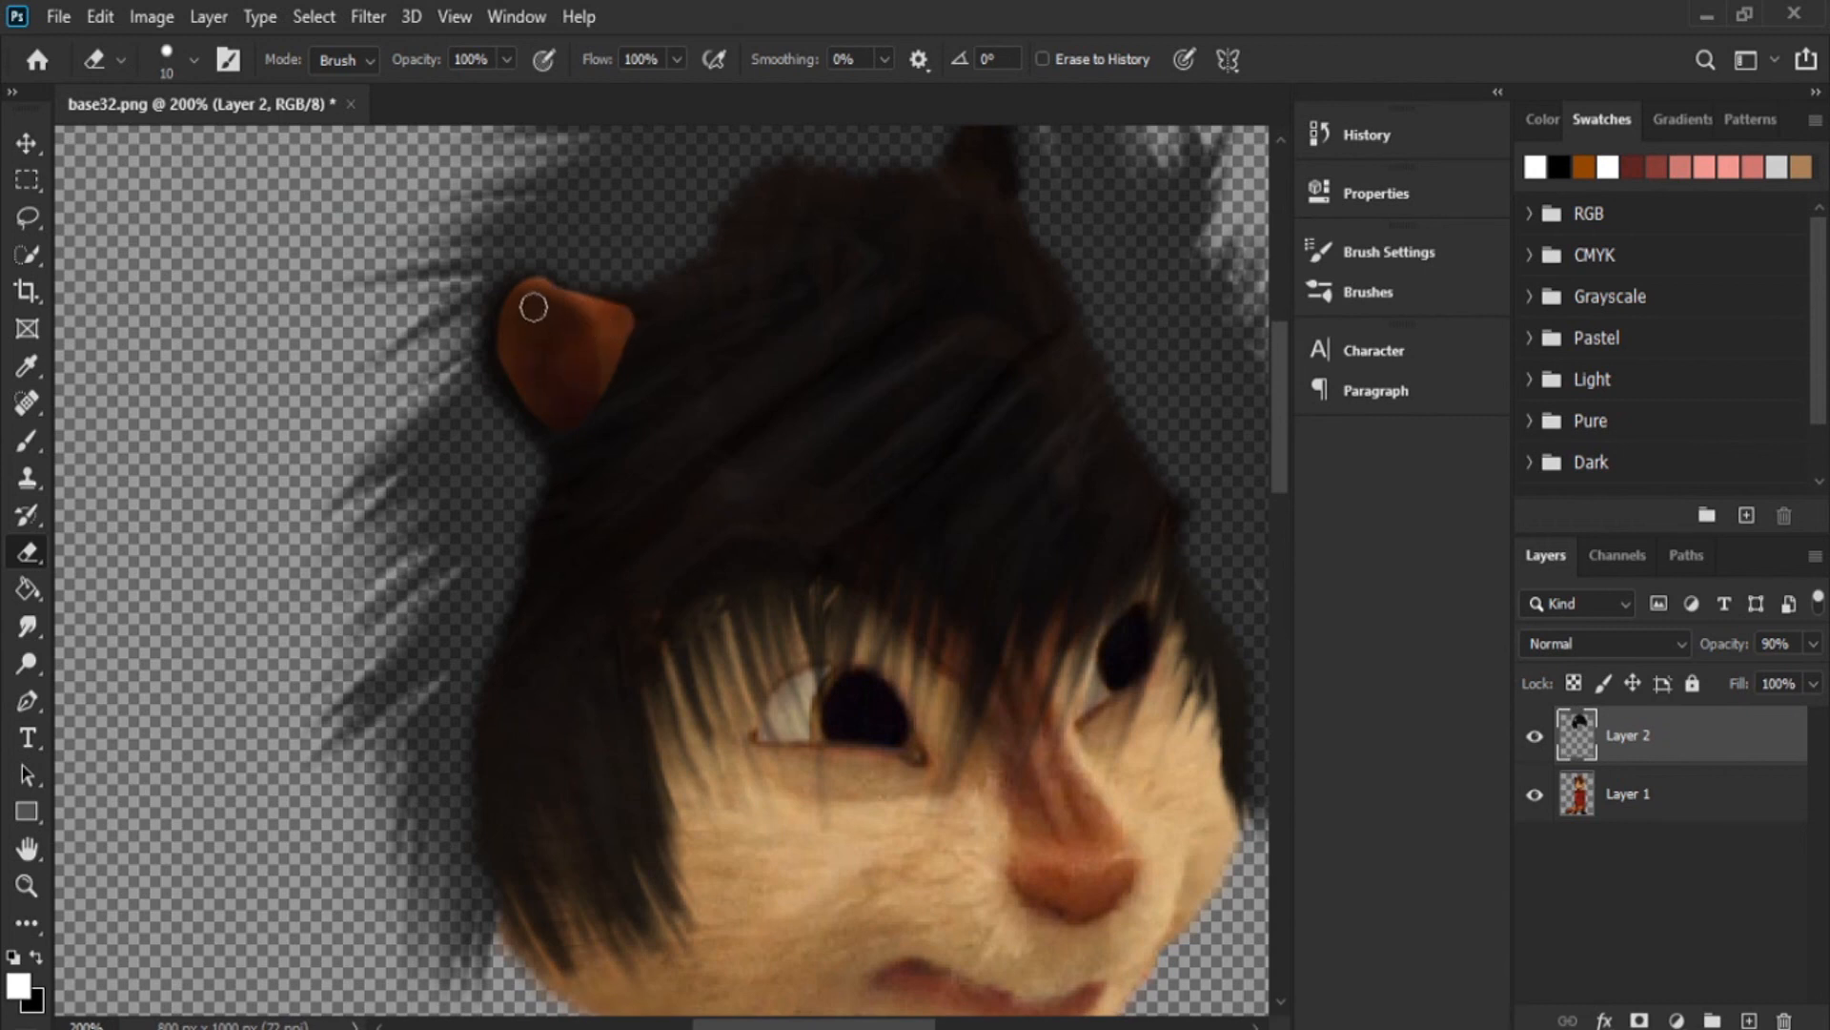
mouse_move(546, 405)
left_mouse_down()
mouse_move(563, 412)
mouse_move(503, 359)
mouse_move(515, 312)
left_mouse_up()
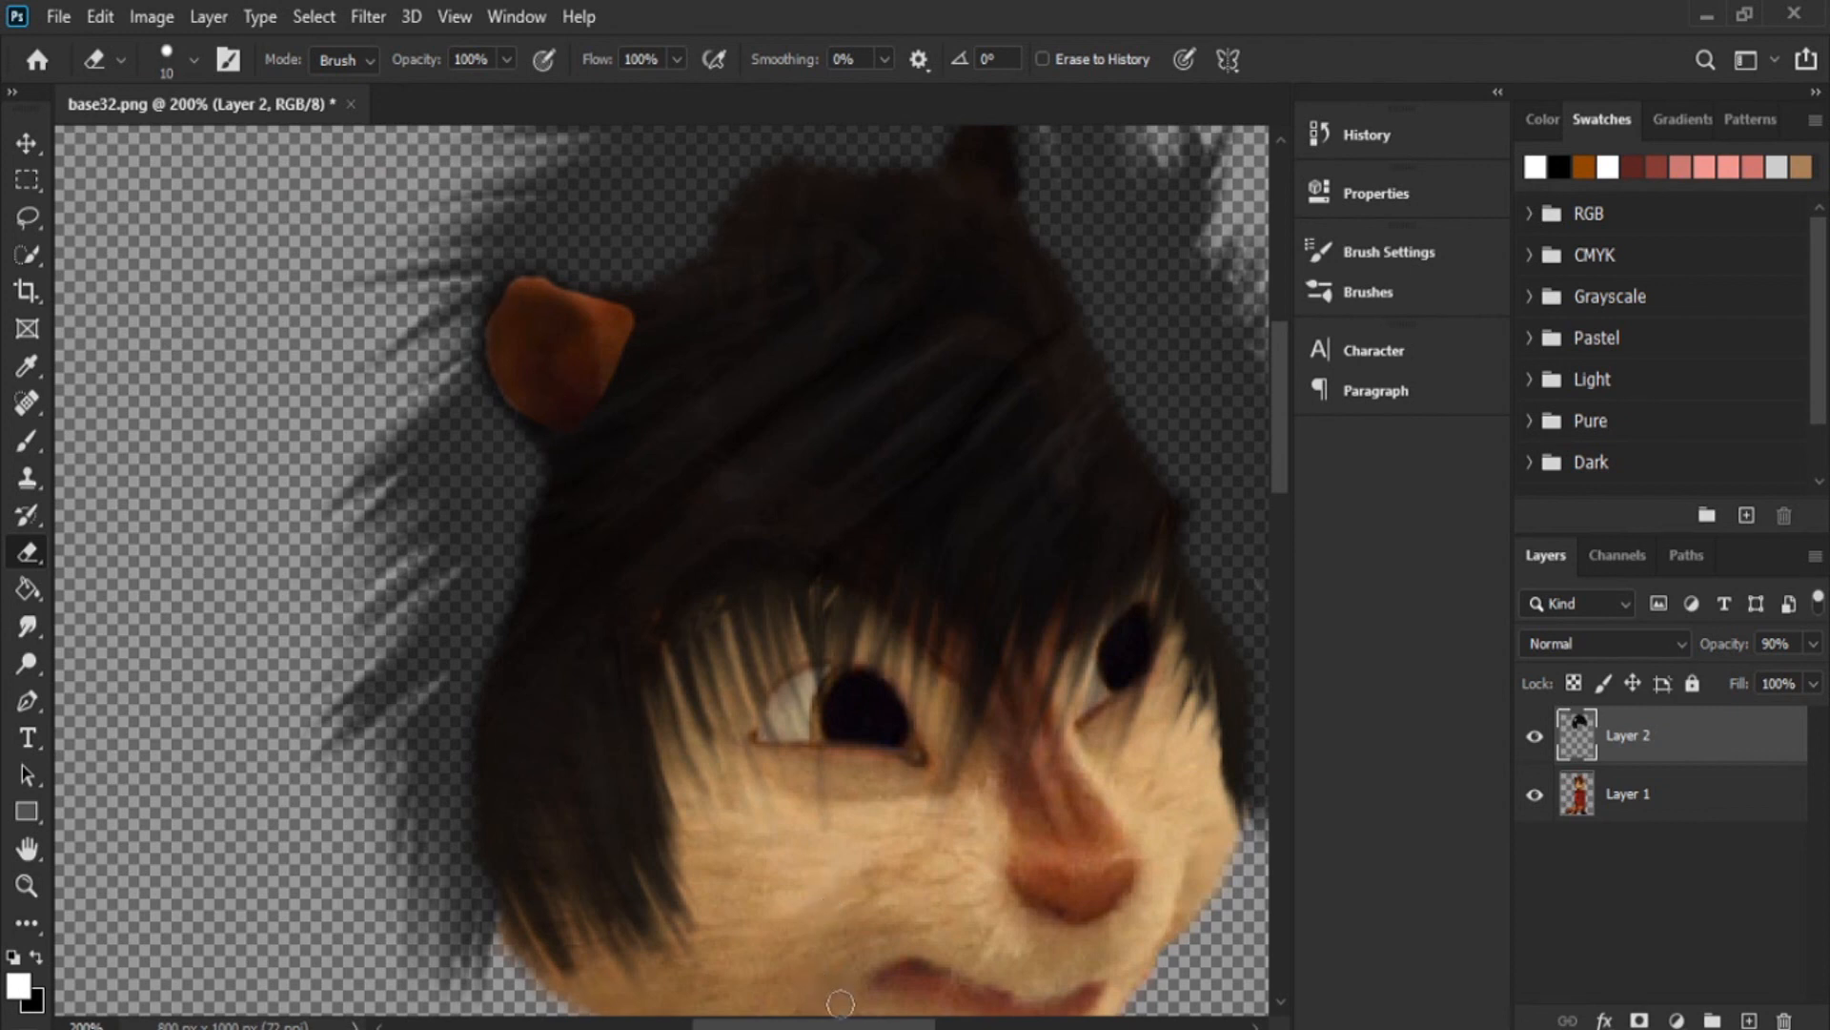
- Erase the hair covering the smaller, farther ear on top of the head with the 10 px Eraser
left_click_drag(863, 1026, 886, 1027)
left_click_drag(1282, 484, 1281, 470)
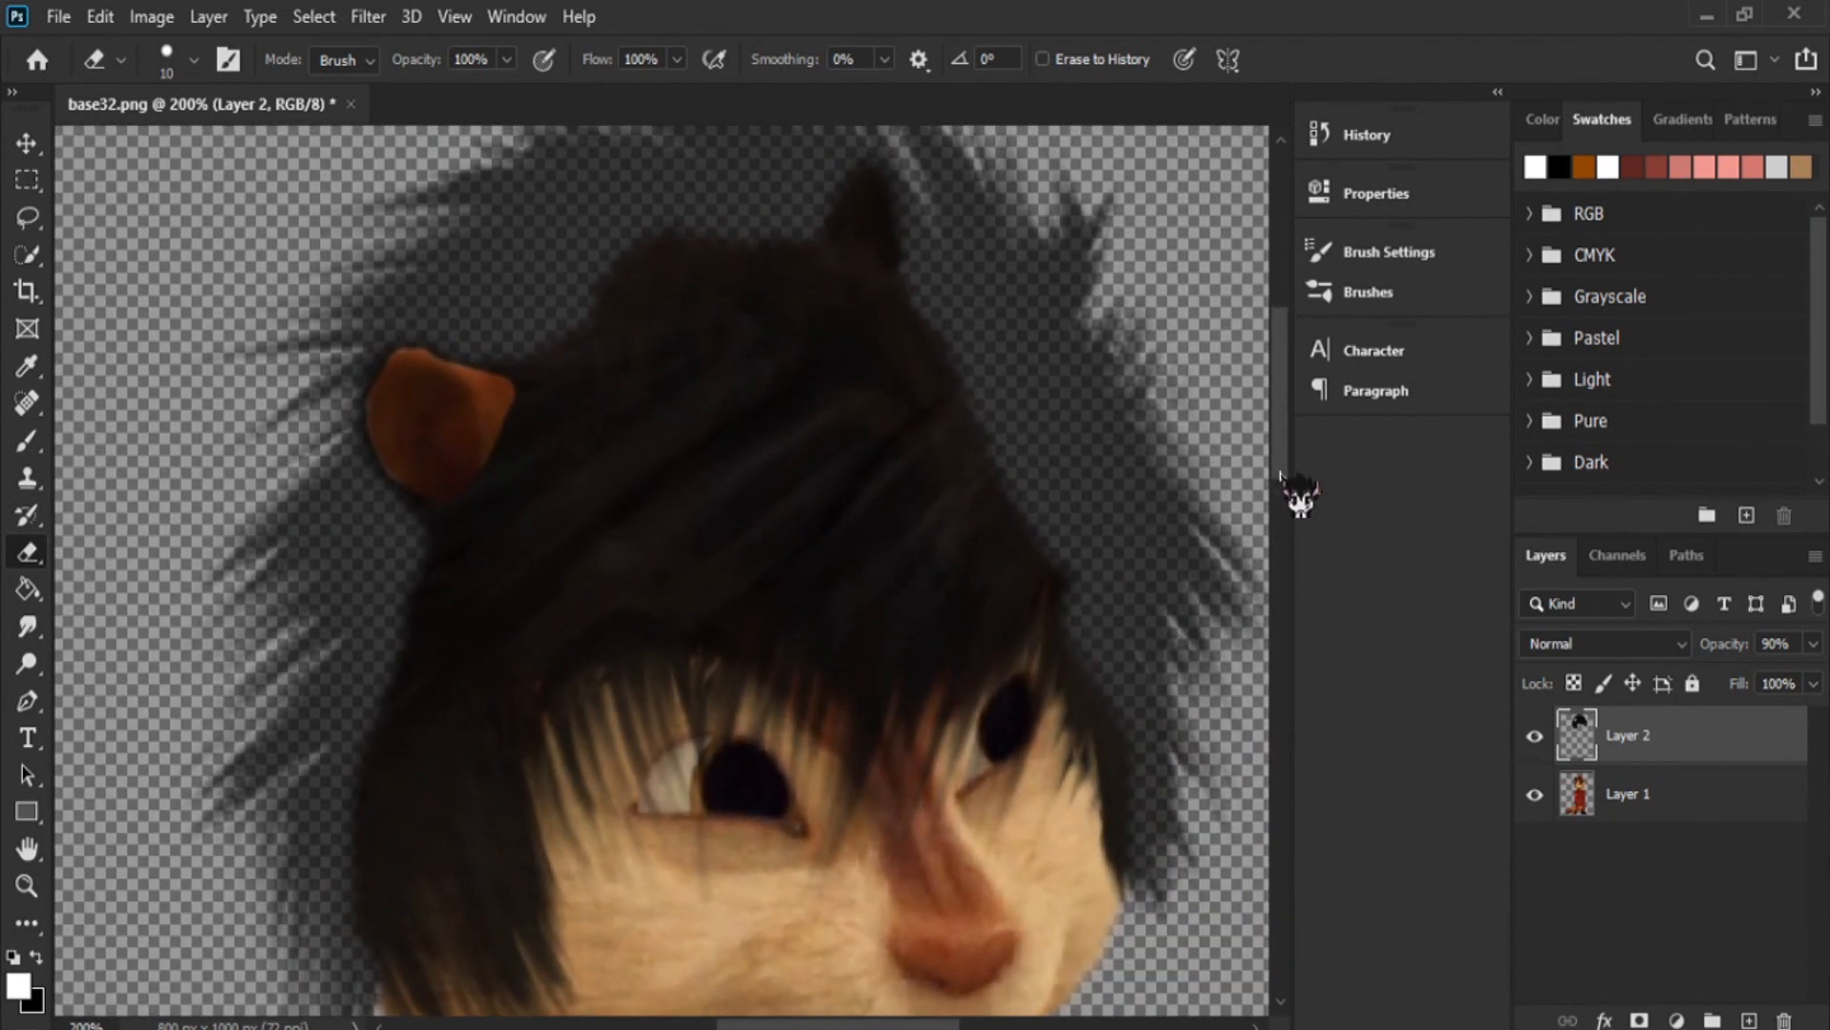
mouse_move(845, 231)
left_mouse_down()
mouse_move(869, 234)
mouse_move(866, 202)
mouse_move(852, 228)
mouse_move(867, 191)
mouse_move(877, 245)
left_mouse_up()
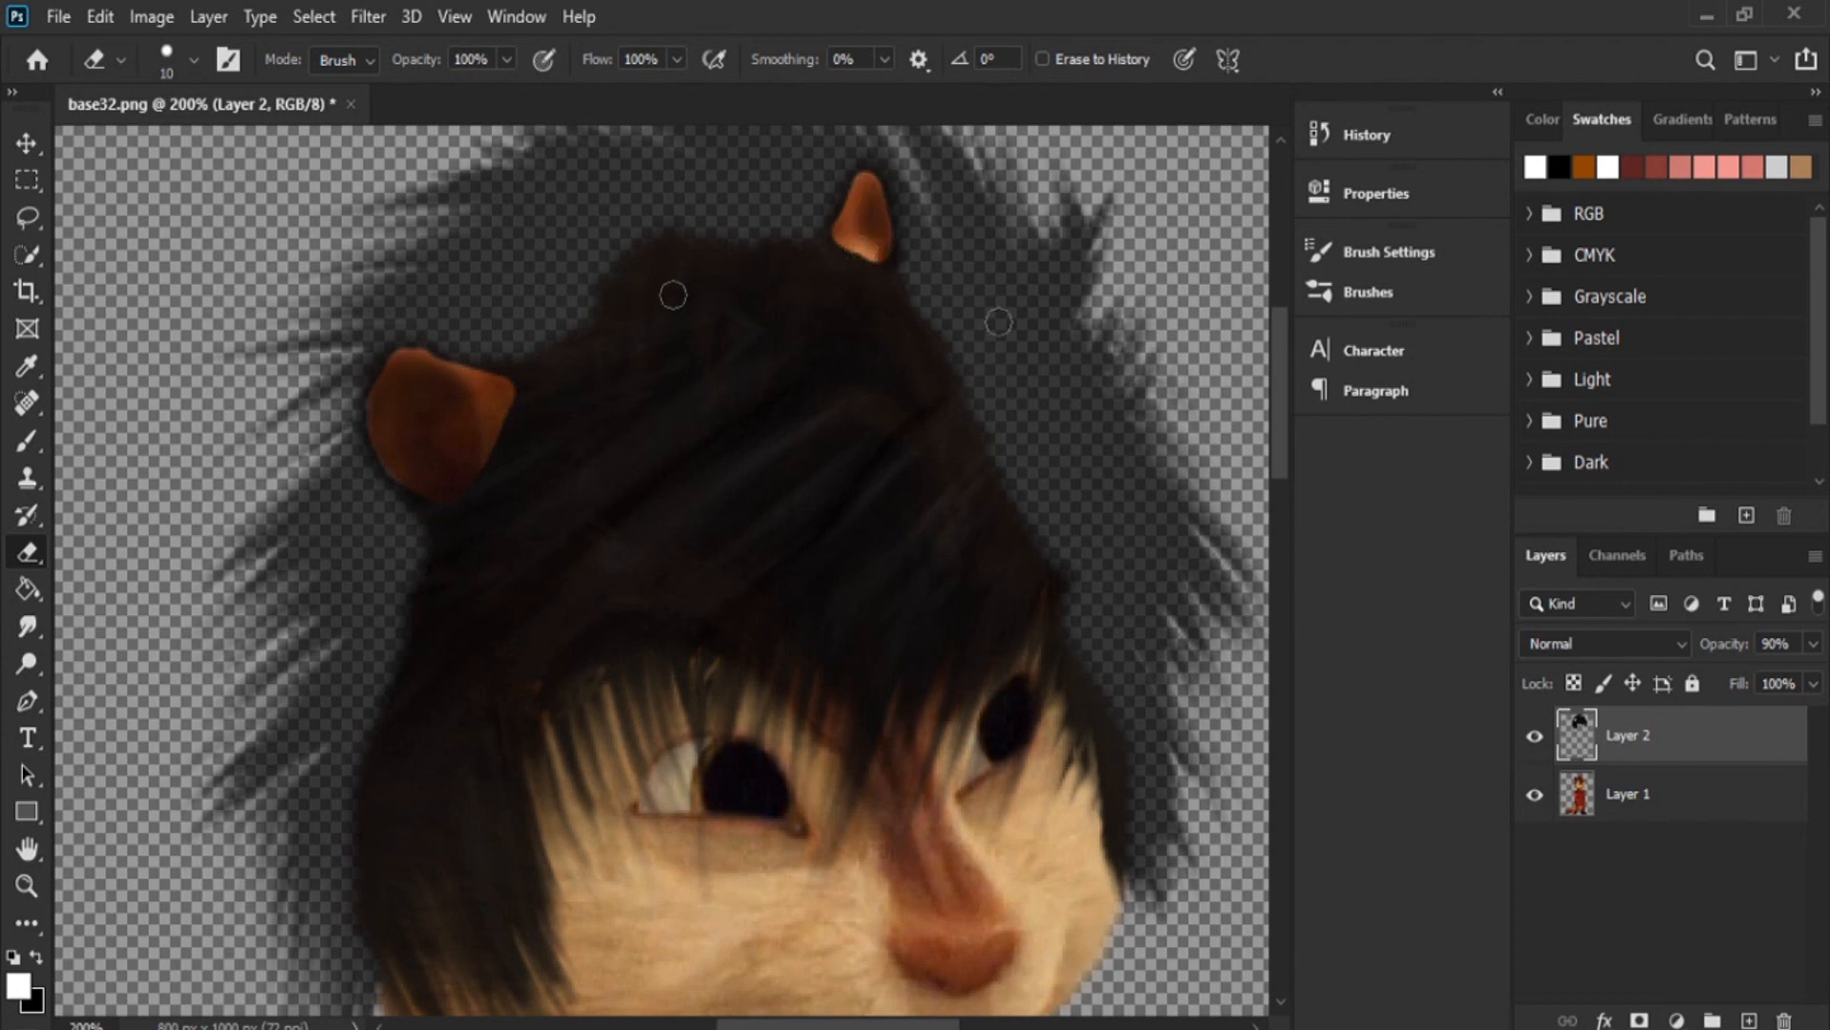
- Set the opacity of the hair layer, Layer 2, back to 100%
left_click(1814, 647)
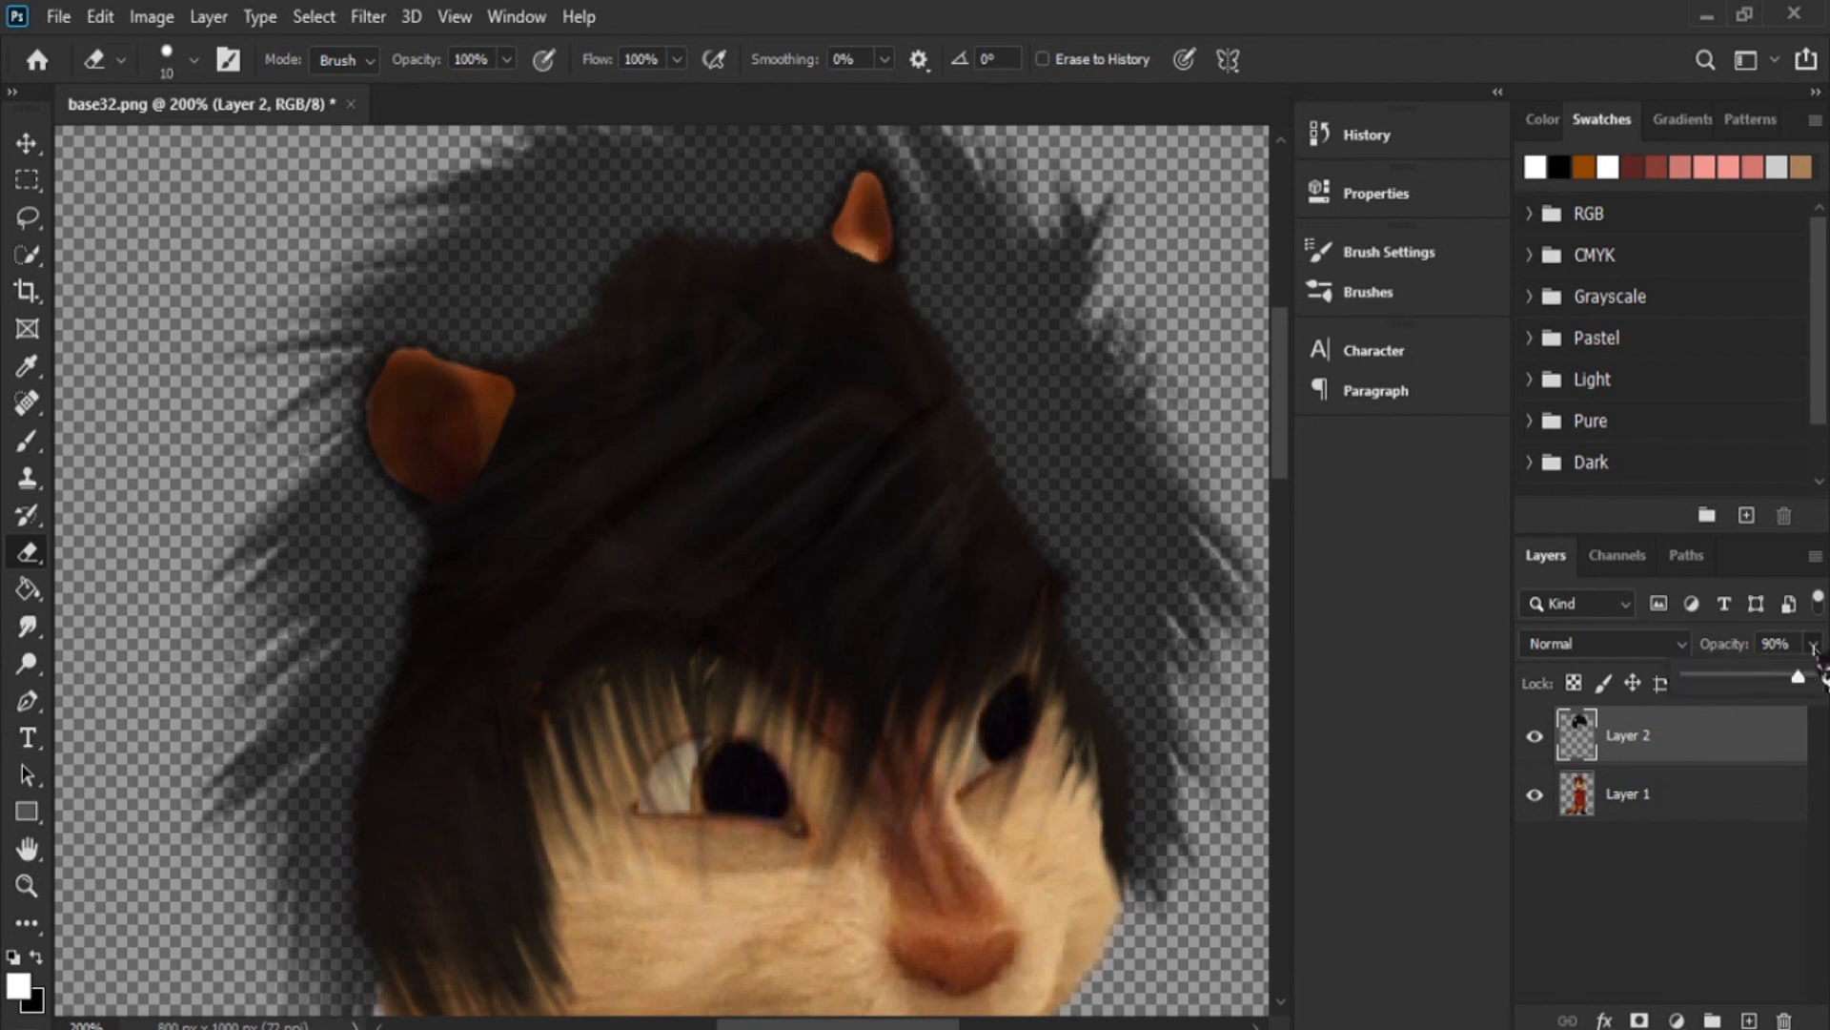
left_click_drag(1801, 677, 1828, 679)
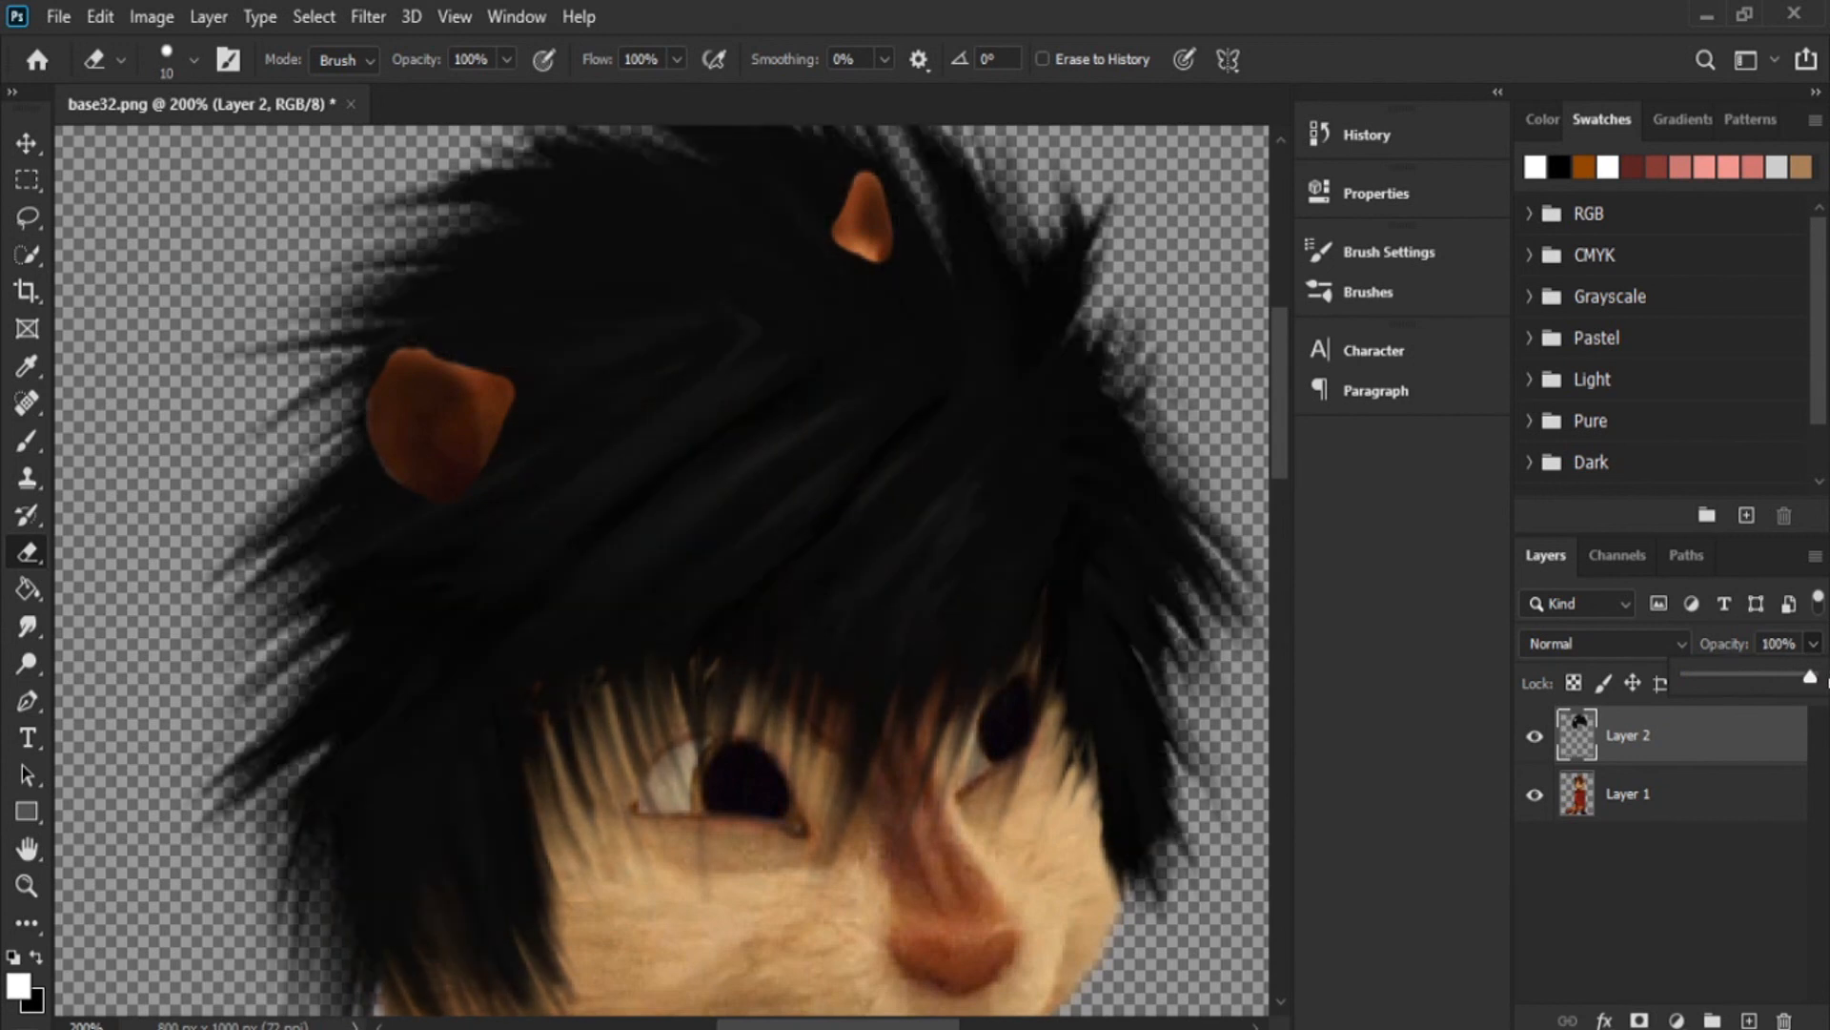
left_click(1685, 730)
- Smudge the hair edges around both uncovered ears inward with a 30 px brush at 70% strength
left_click(28, 626)
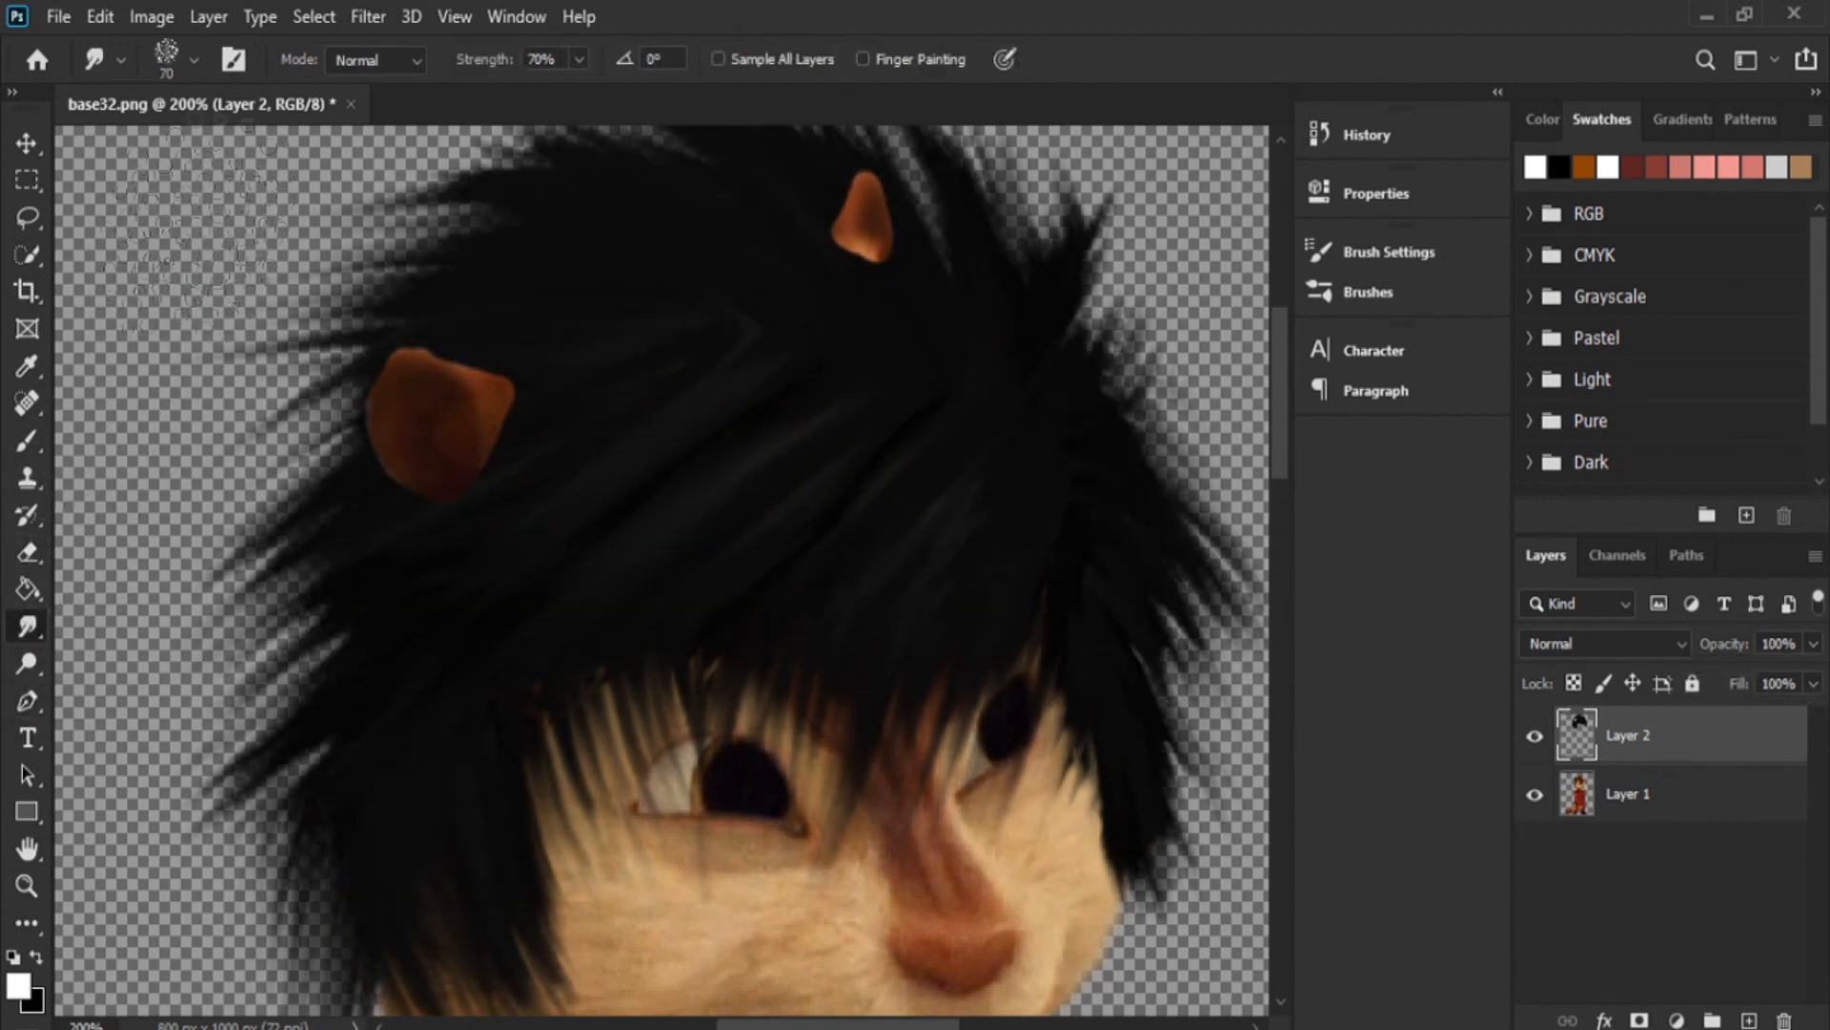
left_click(194, 60)
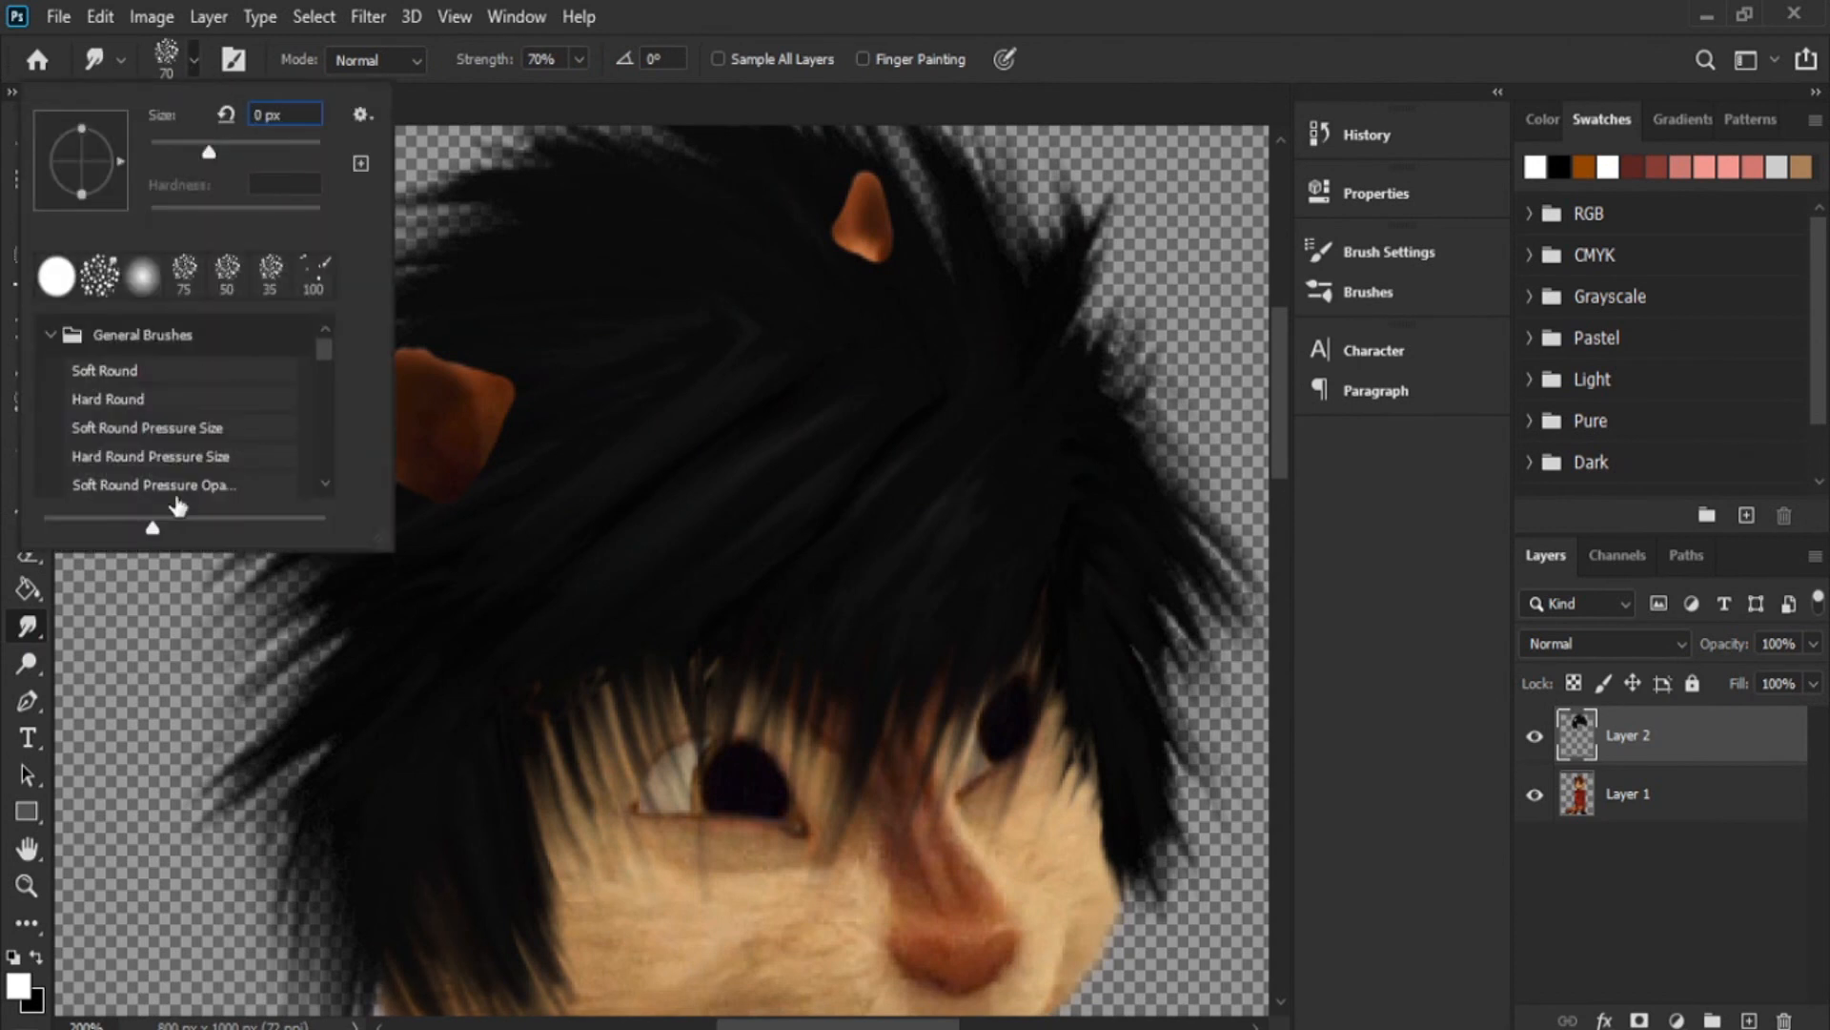
type("3")
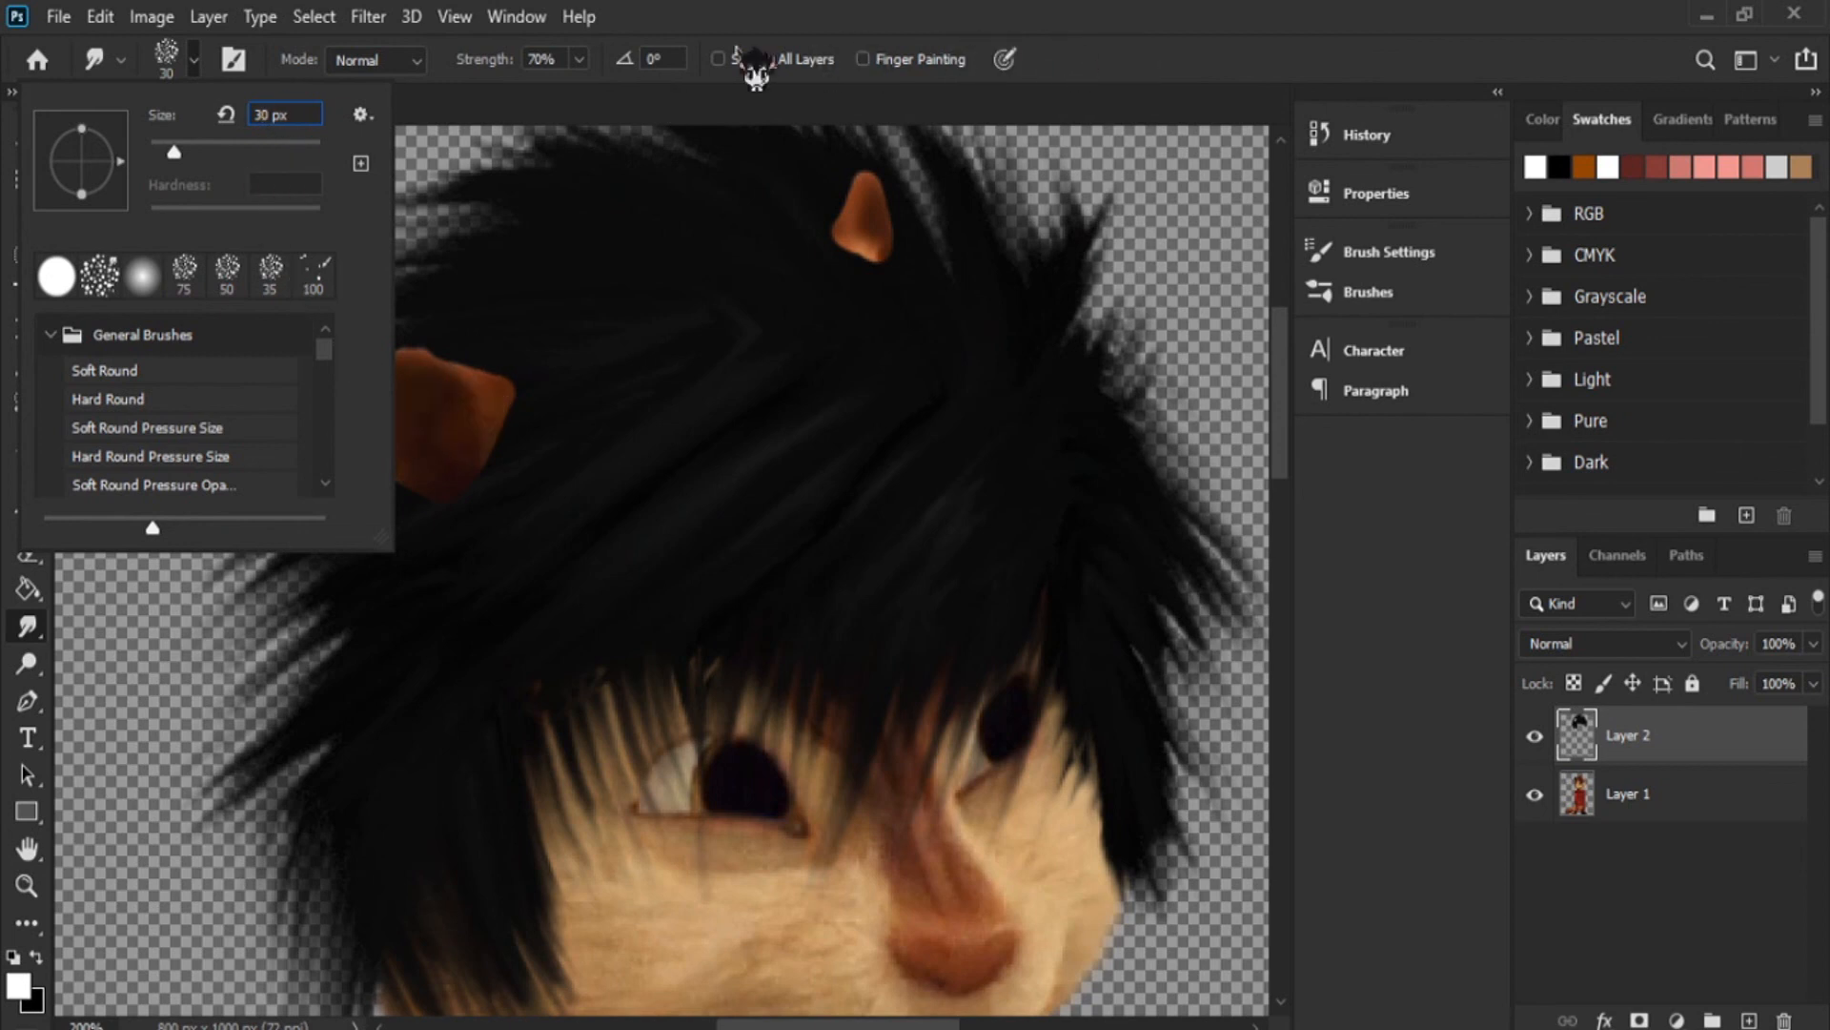
key("Return")
mouse_move(484, 488)
left_mouse_down()
mouse_move(545, 427)
mouse_move(494, 431)
mouse_move(545, 473)
mouse_move(482, 471)
mouse_move(488, 509)
mouse_move(461, 524)
mouse_move(415, 489)
mouse_move(396, 520)
mouse_move(406, 435)
mouse_move(390, 424)
mouse_move(399, 363)
mouse_move(494, 383)
left_mouse_up()
mouse_move(804, 207)
left_mouse_down()
mouse_move(815, 267)
mouse_move(842, 262)
mouse_move(853, 286)
mouse_move(889, 272)
mouse_move(861, 205)
left_mouse_up()
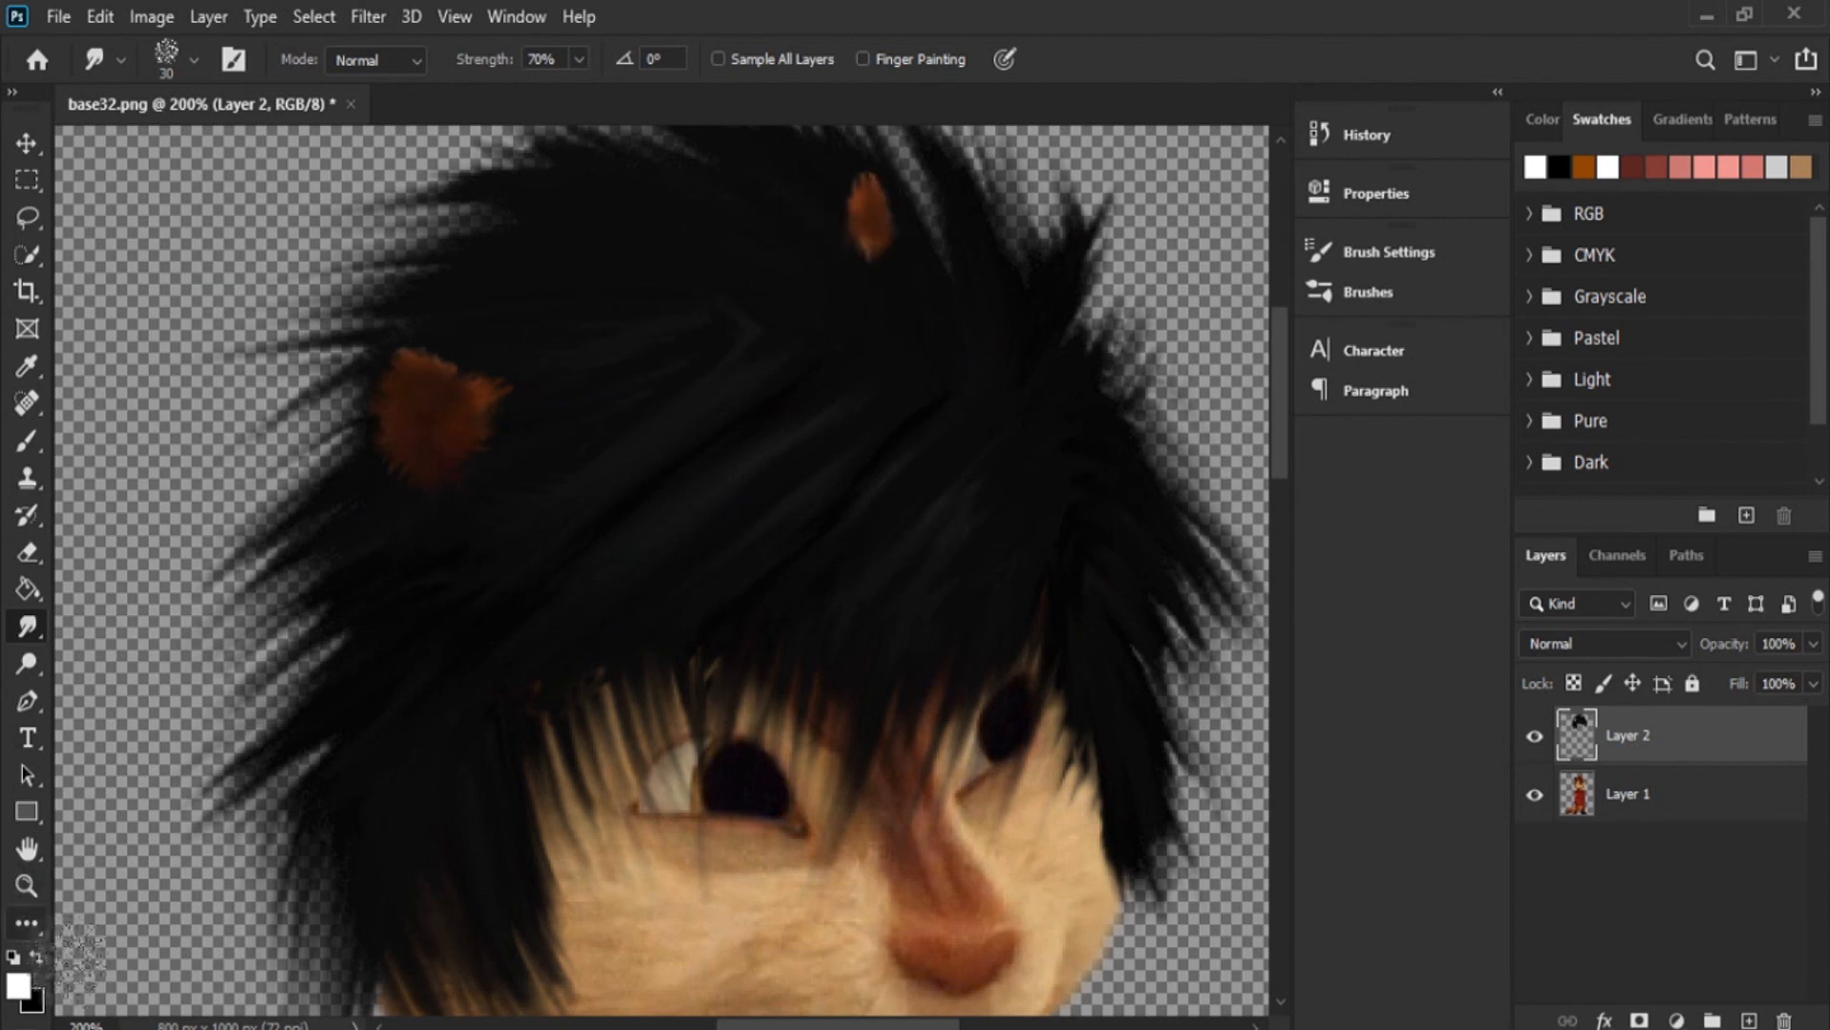
left_click(26, 885)
left_click(806, 59)
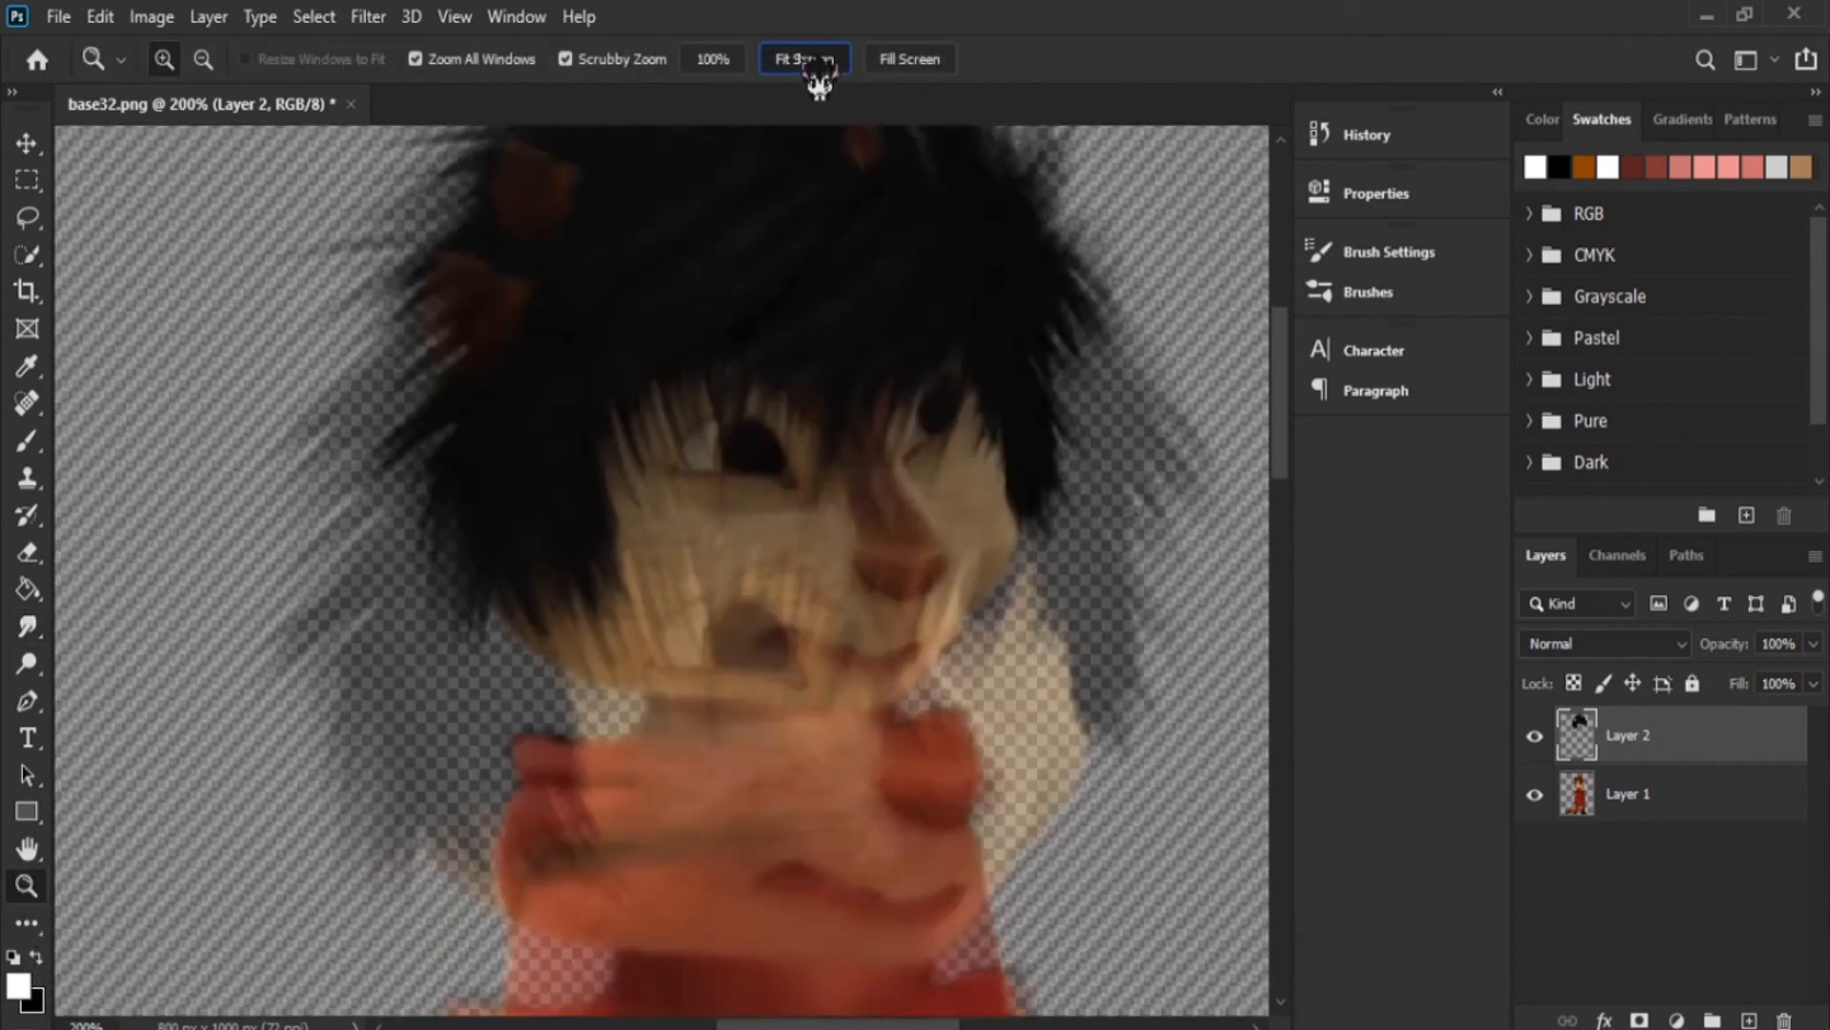